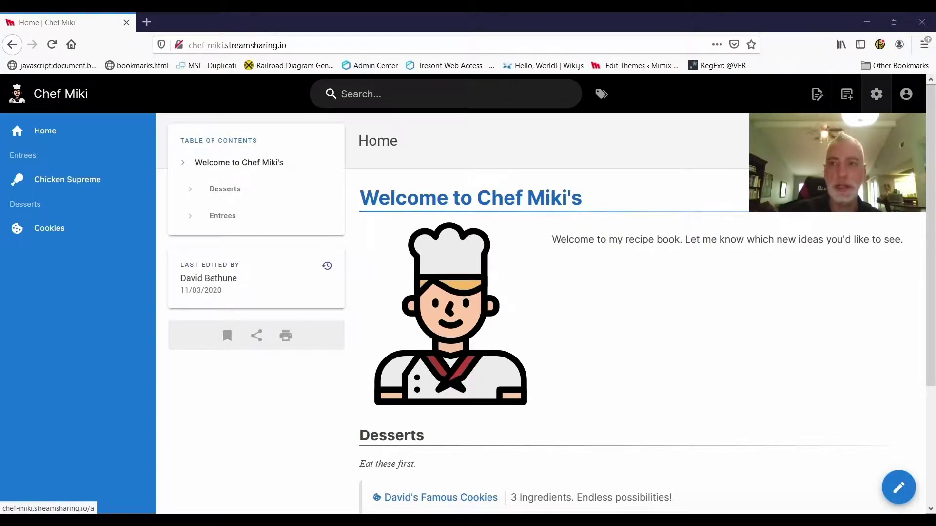
In the administration area's Navigation settings, apply the Site Tree navigation mode and exit to the site.
click(876, 93)
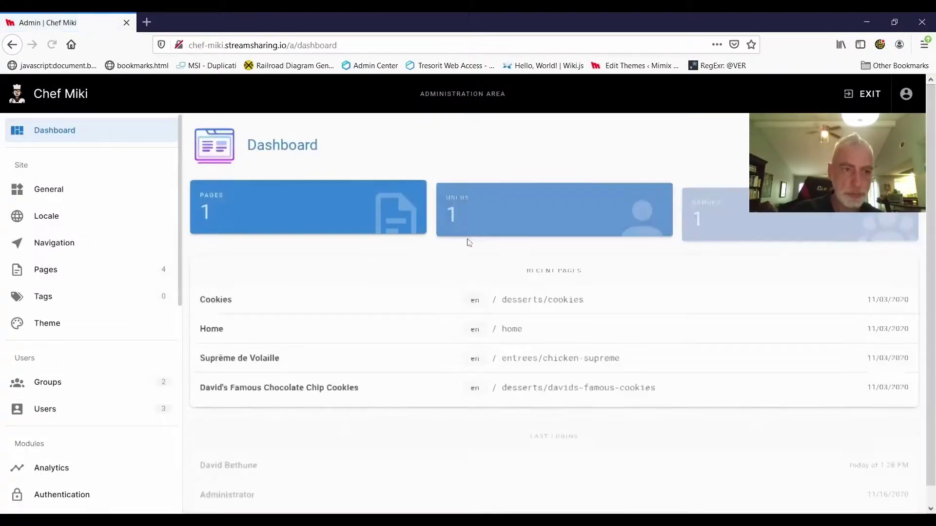
click(108, 241)
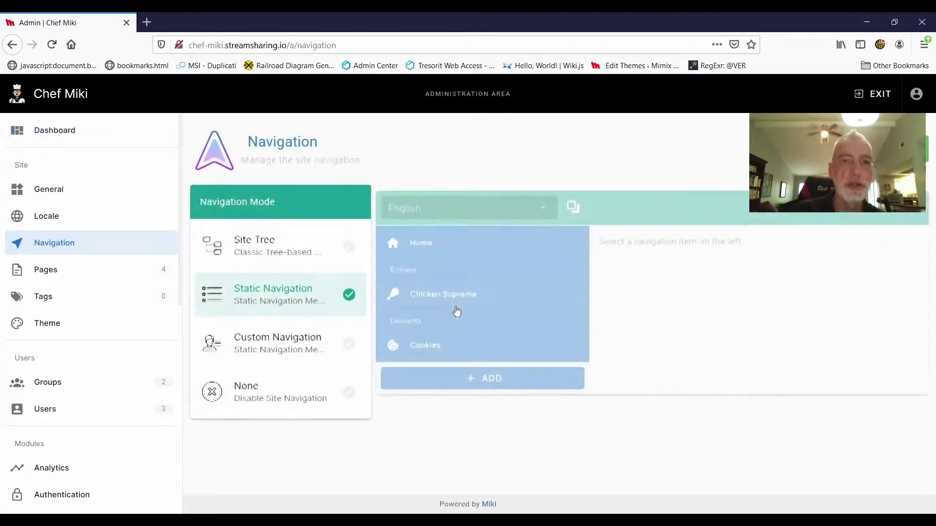
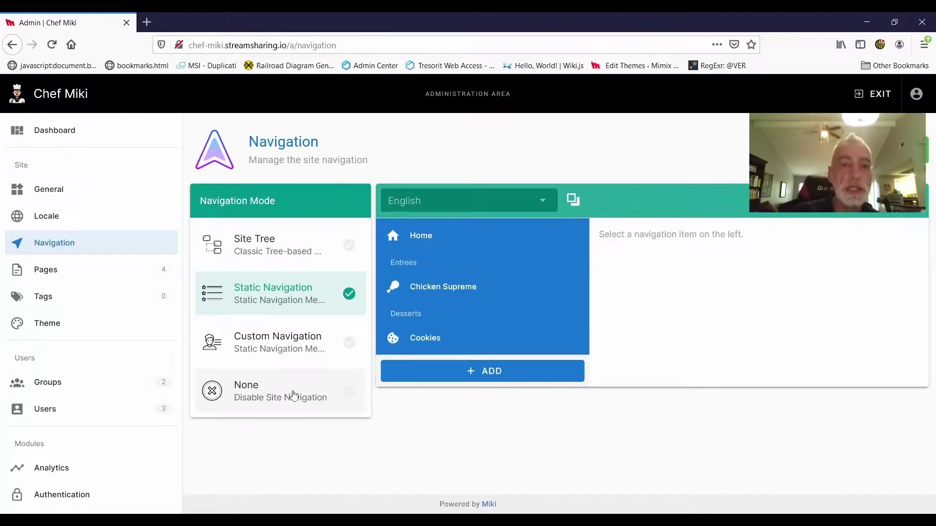
click(305, 252)
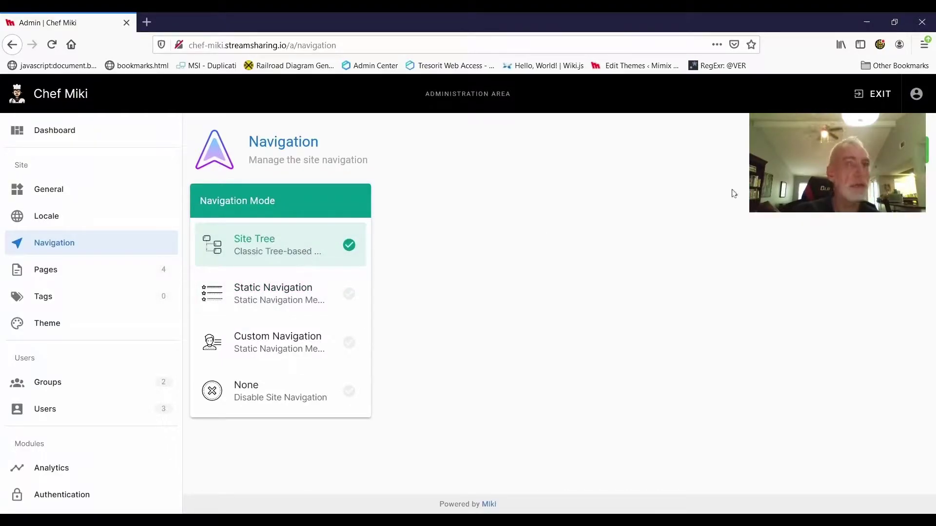
click(901, 150)
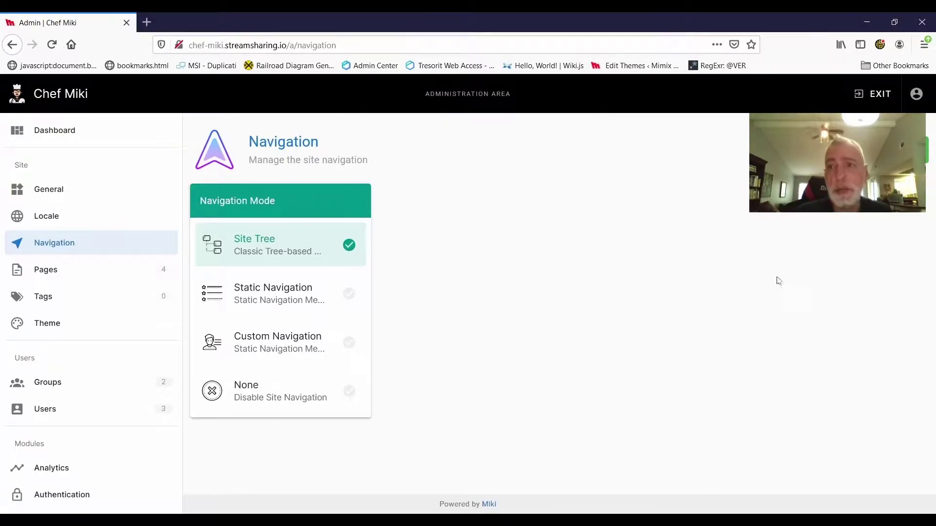
click(870, 94)
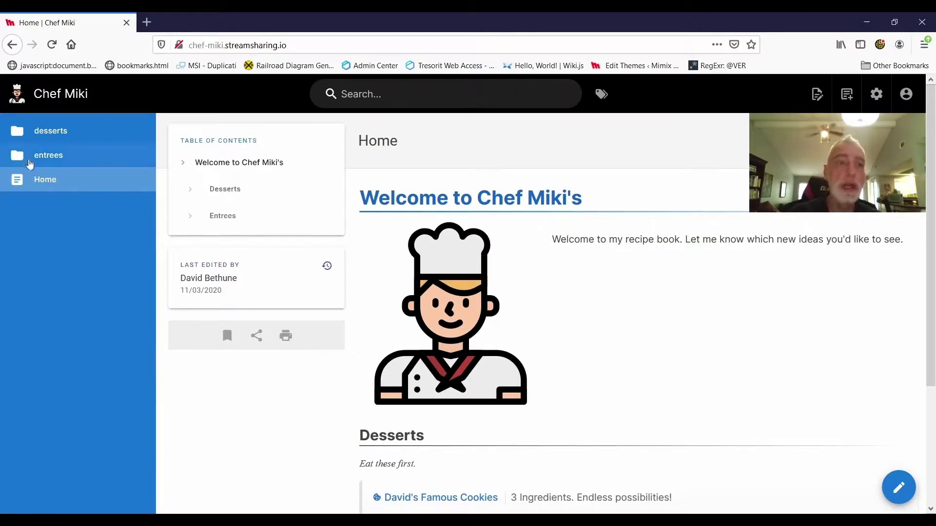
Browse the desserts folder in the site tree, opening the Cookies page and the famous chocolate chip cookies recipe.
click(88, 129)
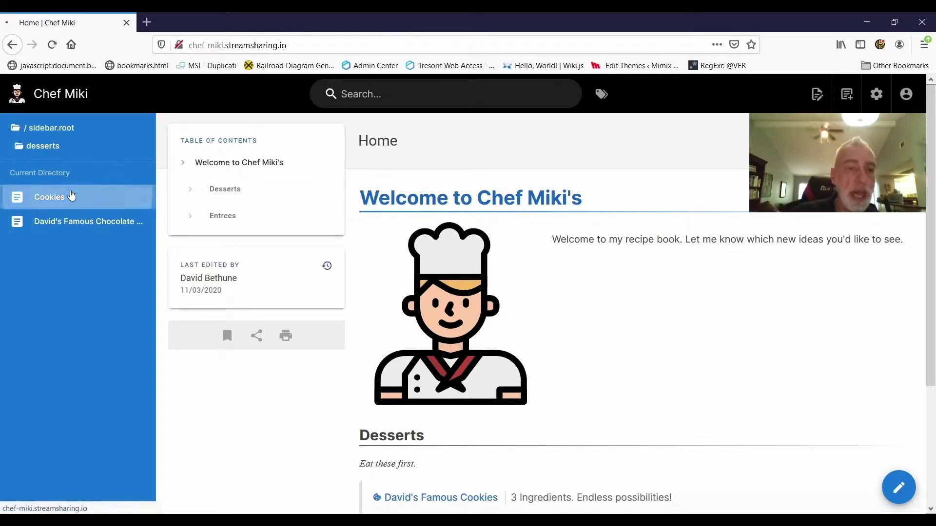
click(73, 196)
click(104, 229)
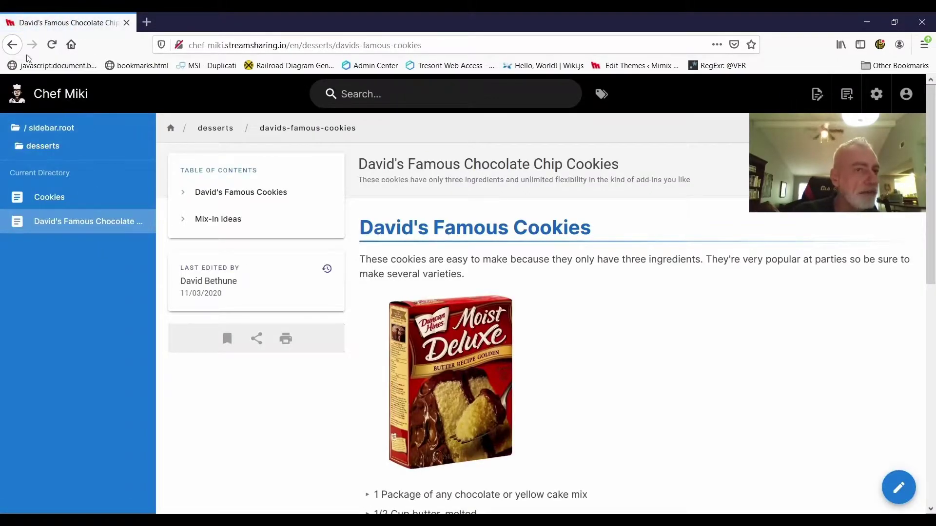
Go back to the administration area's Navigation settings and switch the navigation mode to Static Navigation.
click(13, 45)
click(13, 46)
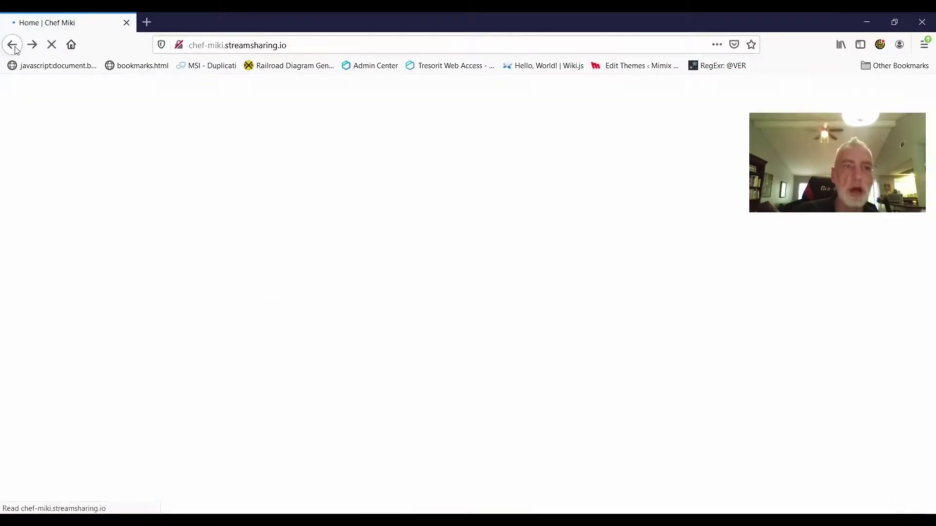
click(15, 47)
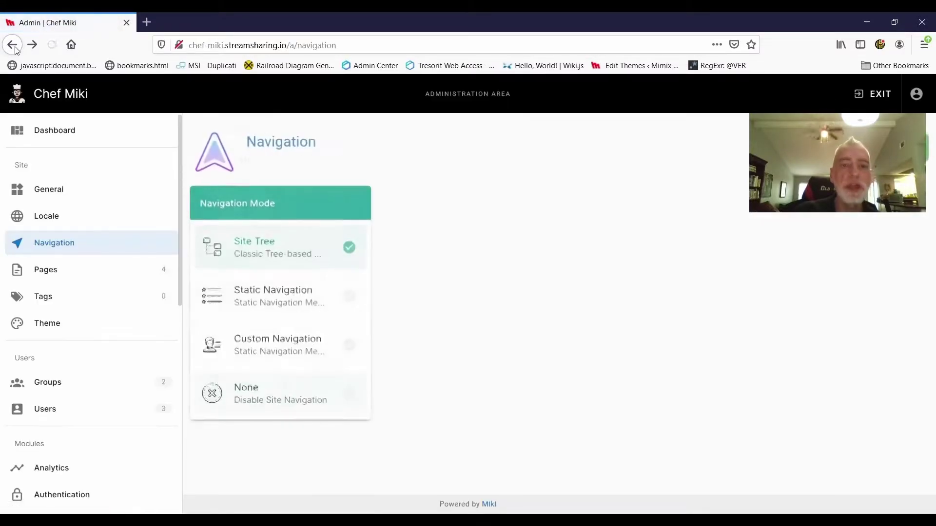
click(274, 289)
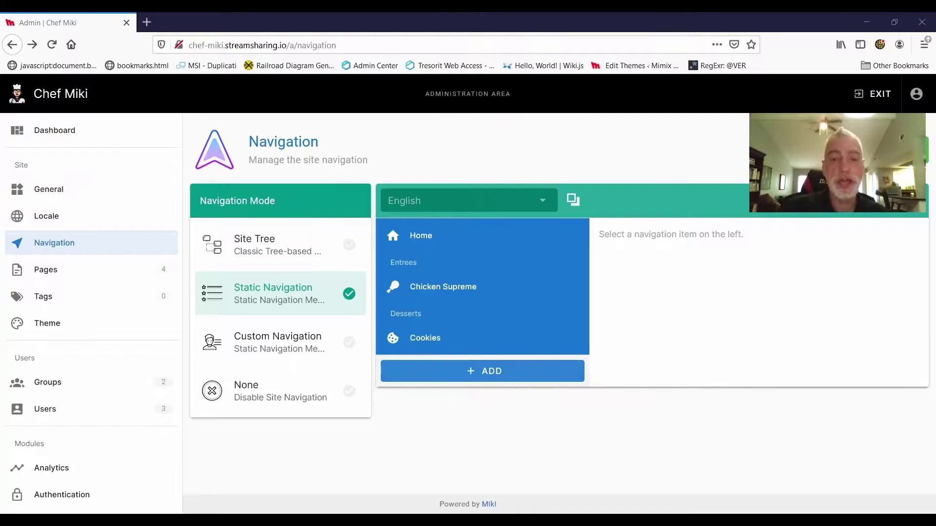
Look at the Entrees header's settings and add a new header labelled "Candy" to the static navigation.
click(505, 373)
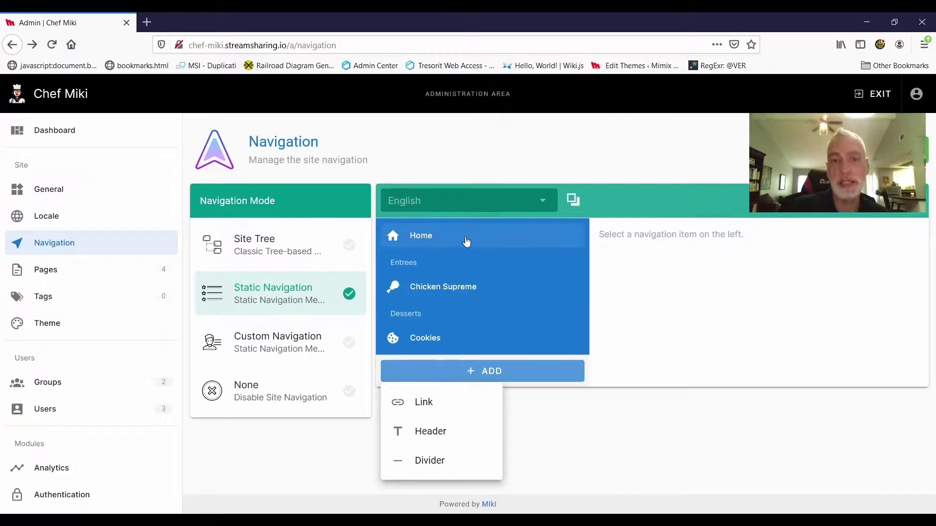
click(434, 263)
mouse_move(435, 263)
mouse_down()
mouse_move(450, 317)
mouse_move(445, 263)
mouse_up()
click(464, 376)
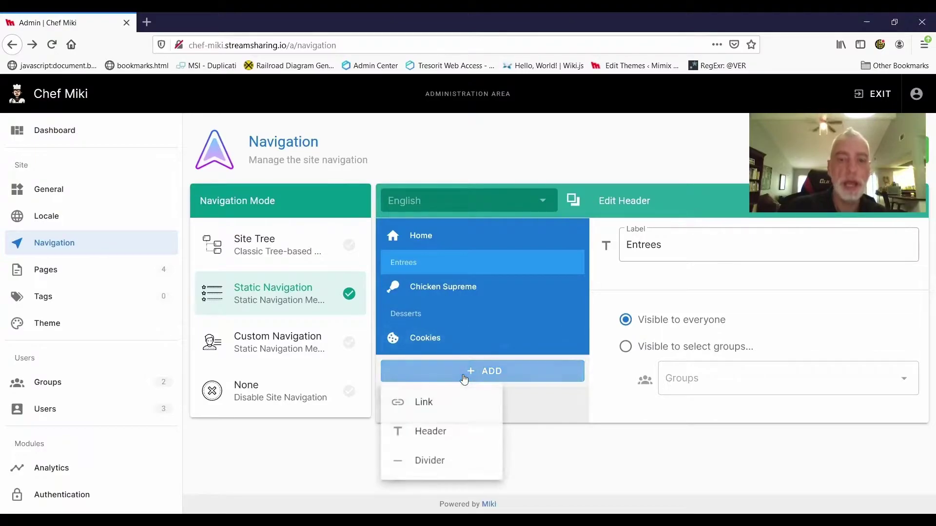
click(446, 438)
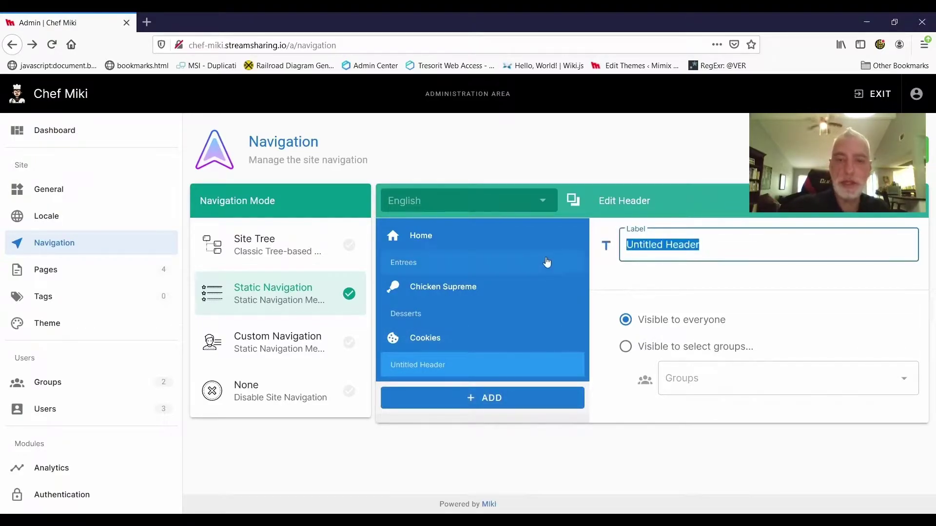
text(Candy)
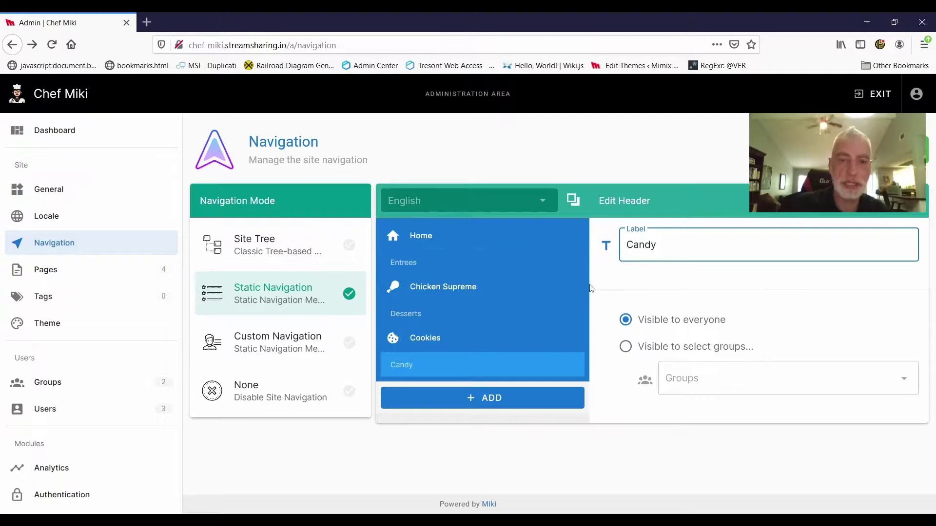
click(453, 365)
mouse_move(453, 369)
mouse_down()
mouse_move(446, 246)
mouse_move(455, 361)
mouse_up()
Add a divider to the static navigation and move it between Home and the Entrees header.
click(469, 402)
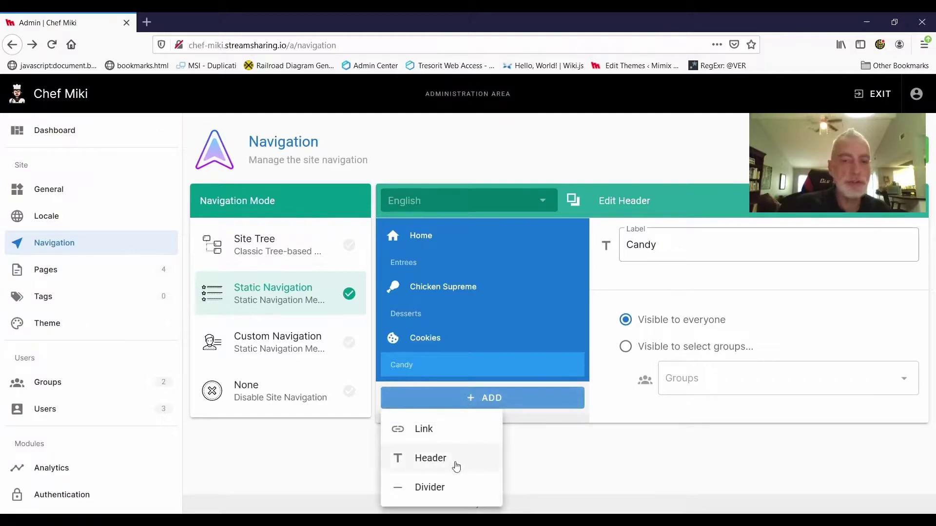
click(439, 488)
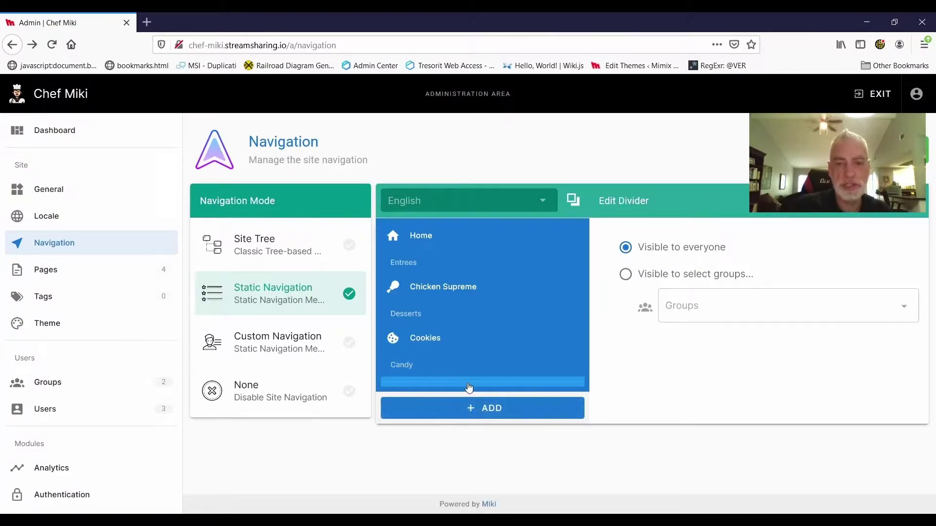
drag(469, 387, 468, 271)
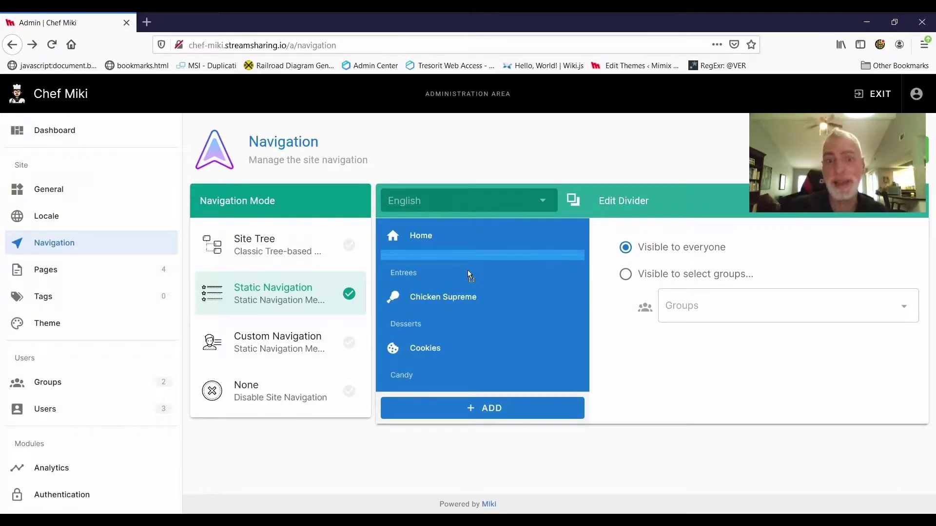
drag(468, 272, 466, 274)
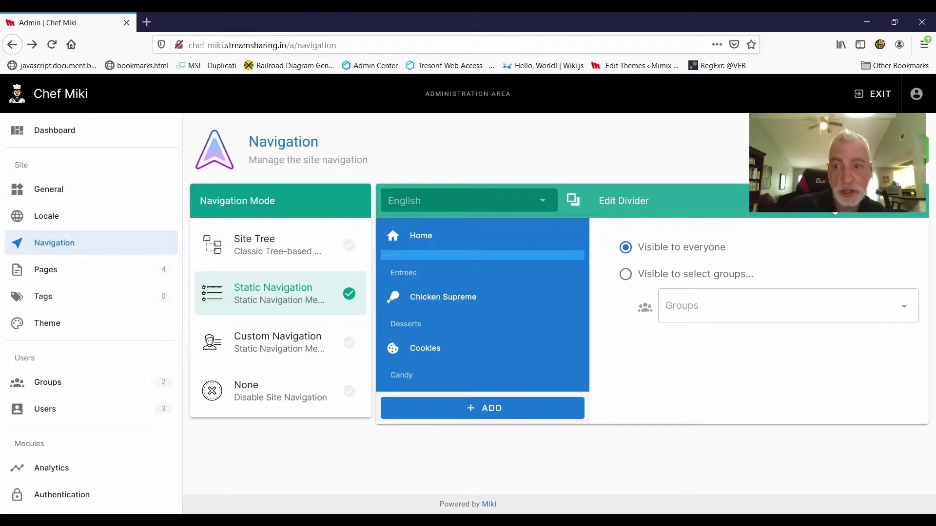
Delete the divider and the Candy header from the static navigation.
click(901, 200)
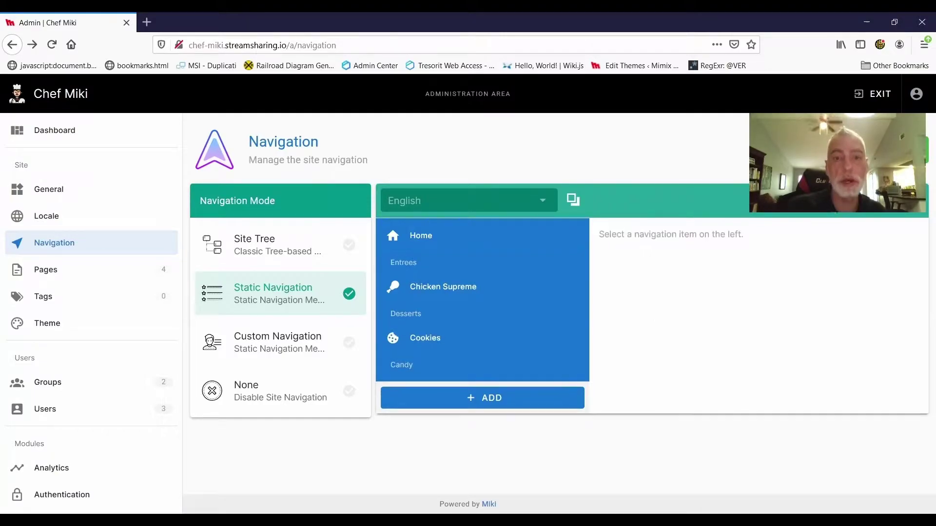
click(458, 370)
click(901, 200)
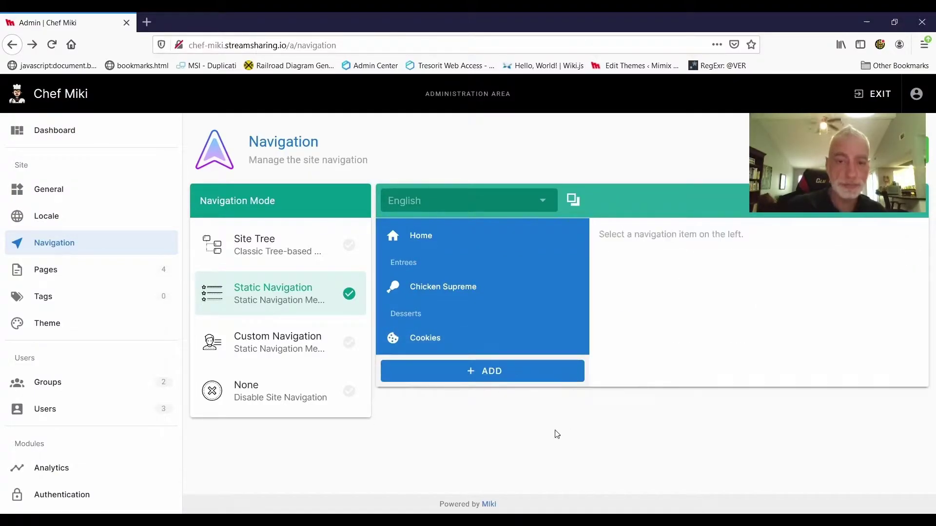
Add a link to the static navigation and label it "Mom's Peanut Butter Fudget".
click(492, 377)
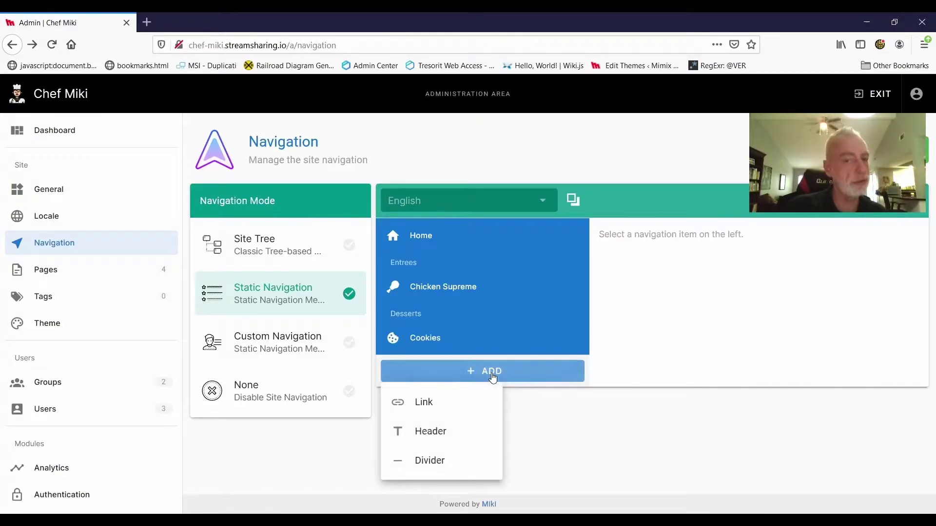
click(442, 413)
click(638, 263)
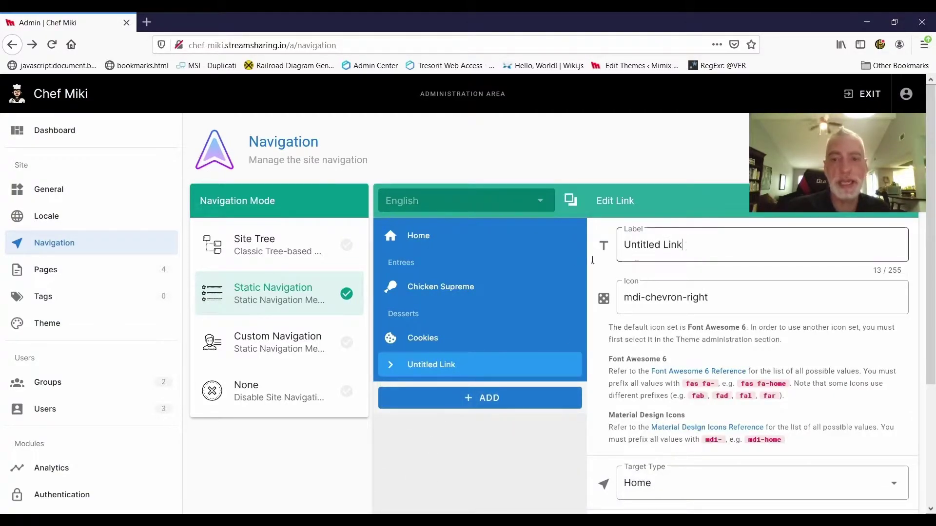
key(ctrl+a)
text(Mom's P)
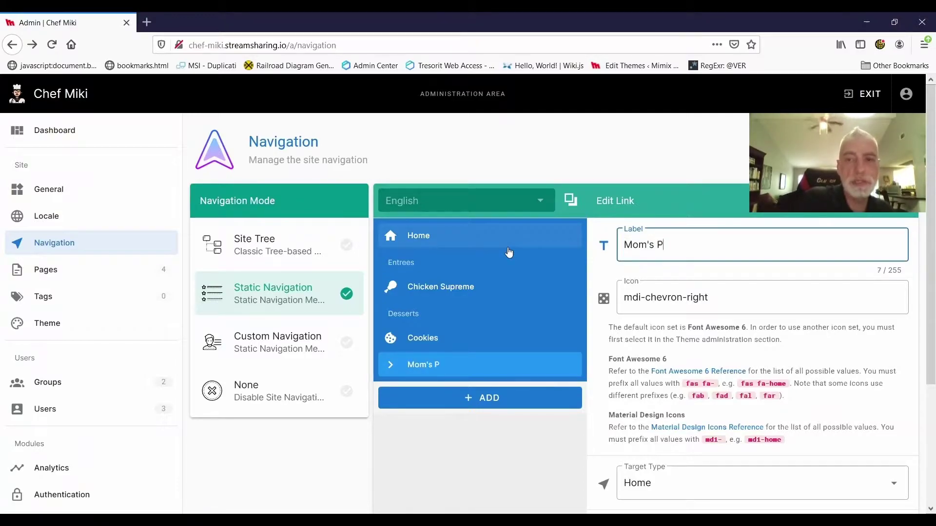
text(eanut Butter Fudget)
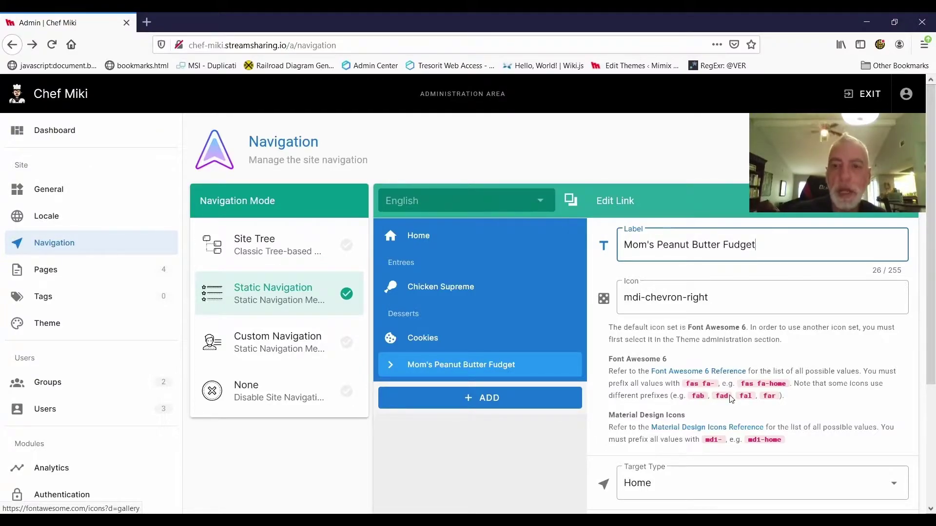
Open the Font Awesome 6 reference and examine the gift icon's styles and class name.
click(708, 375)
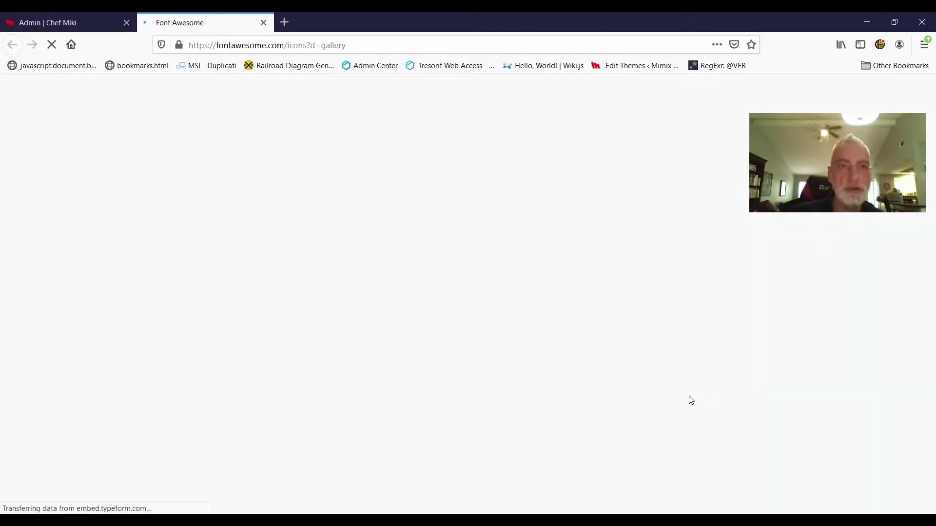
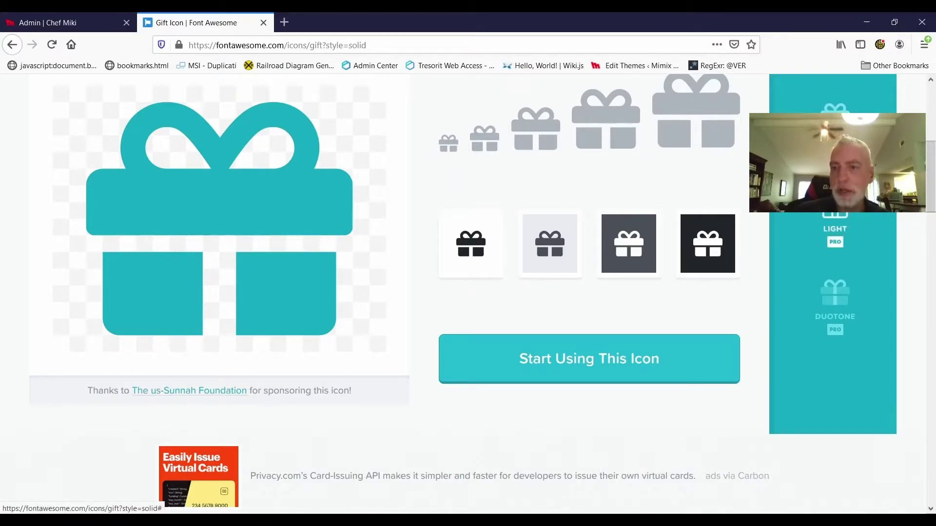
scroll(817, 339, down, 3)
scroll(772, 364, down, 3)
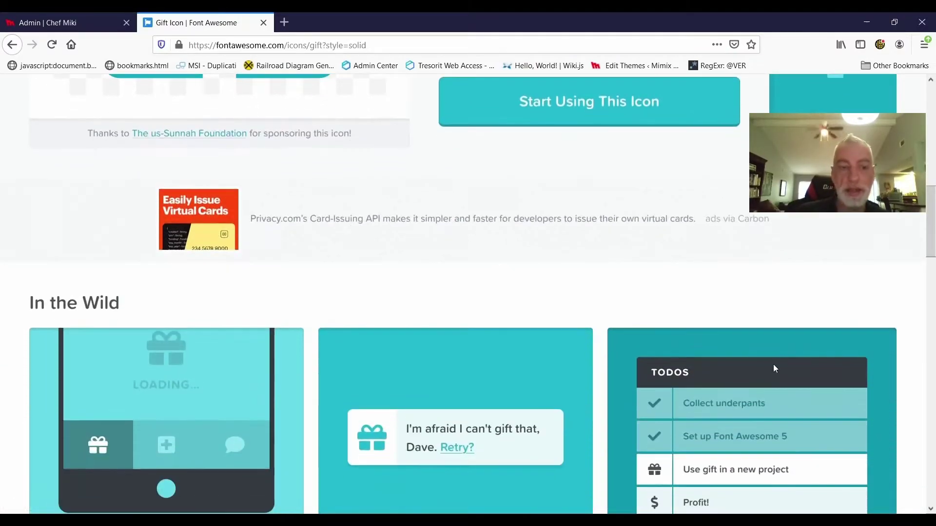
scroll(759, 342, up, 6)
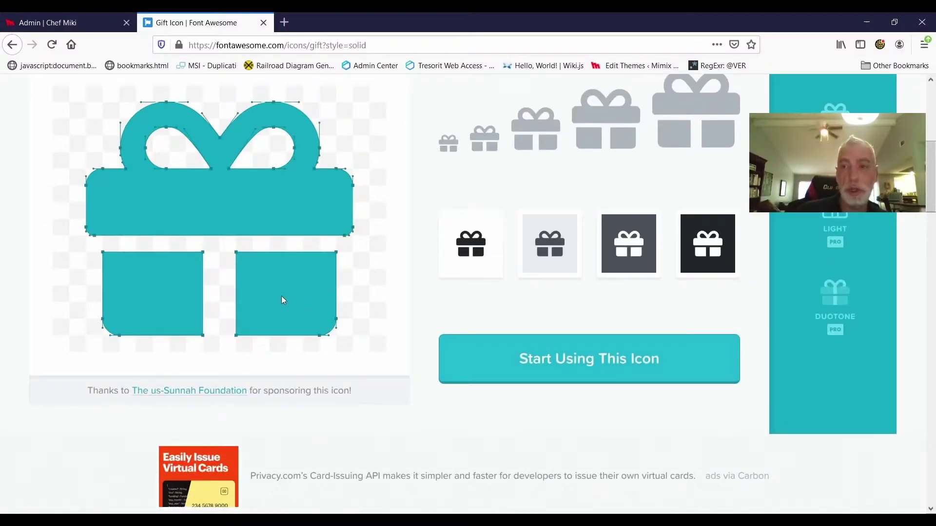
scroll(286, 316, up, 3)
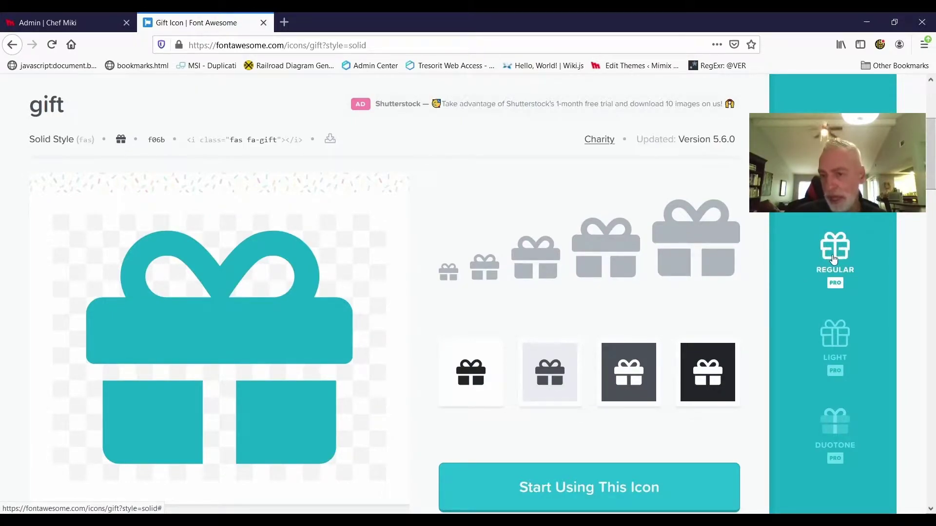
scroll(361, 410, down, 3)
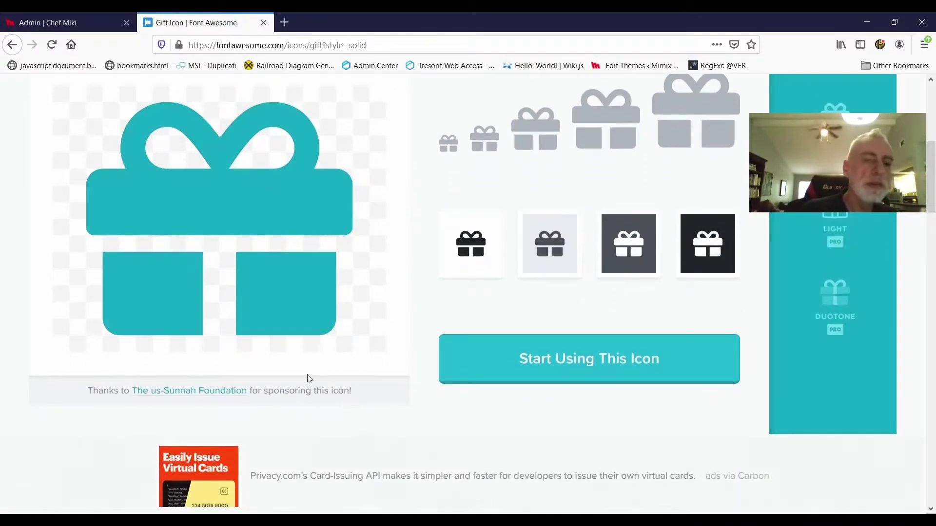
scroll(405, 365, down, 2)
scroll(399, 365, up, 6)
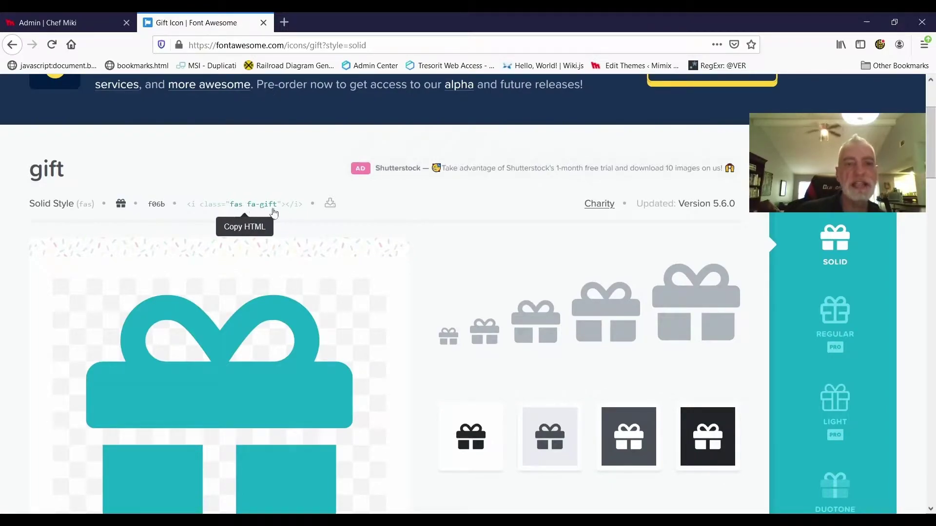
click(12, 44)
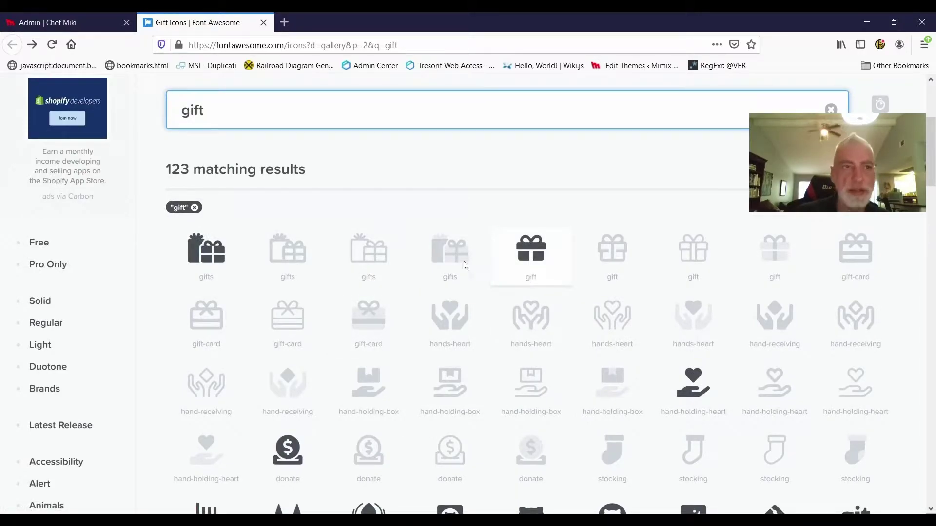
Back in the wiki's navigation administration, set the fudge link's icon to fas fa-gift.
click(78, 22)
click(760, 298)
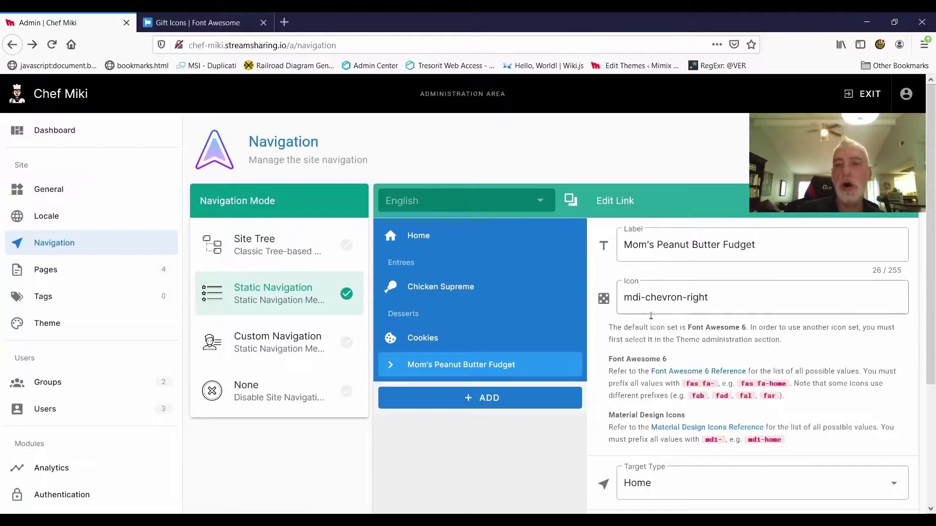
key(ctrl+a)
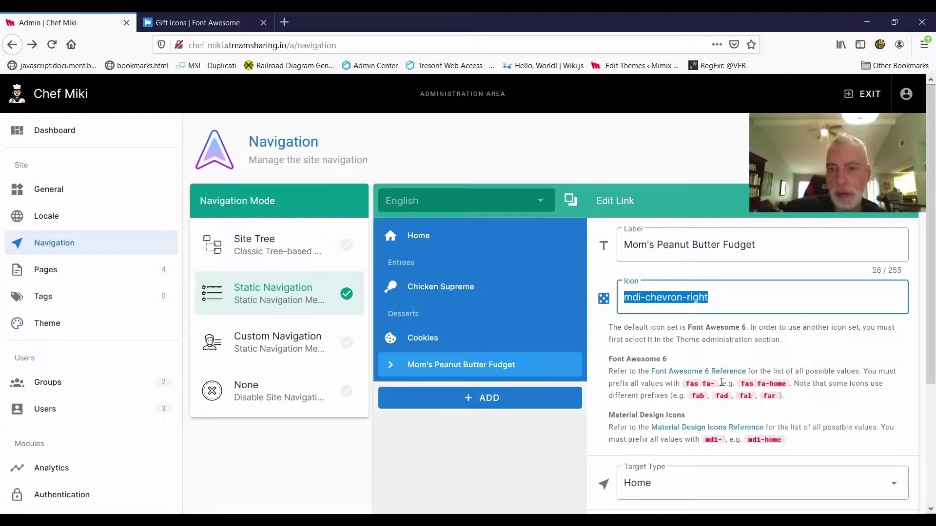
text(fas)
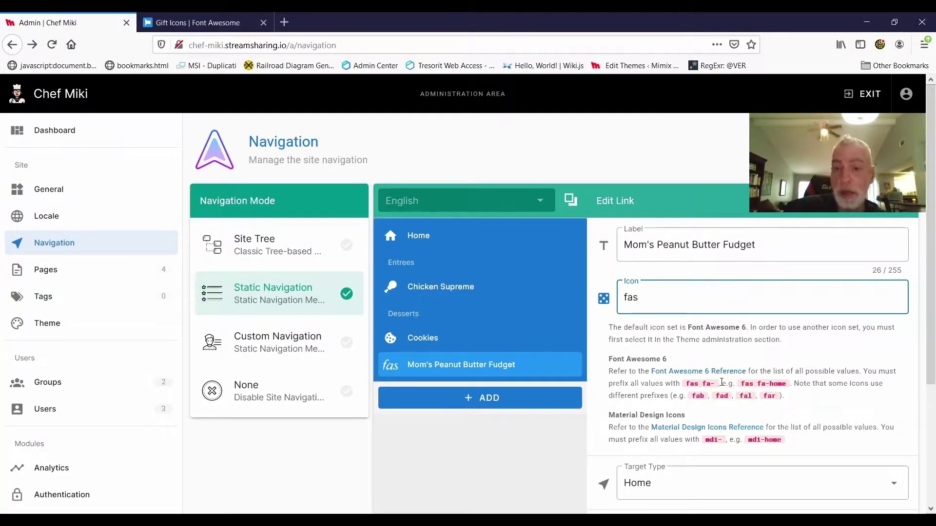
text( fa-gift)
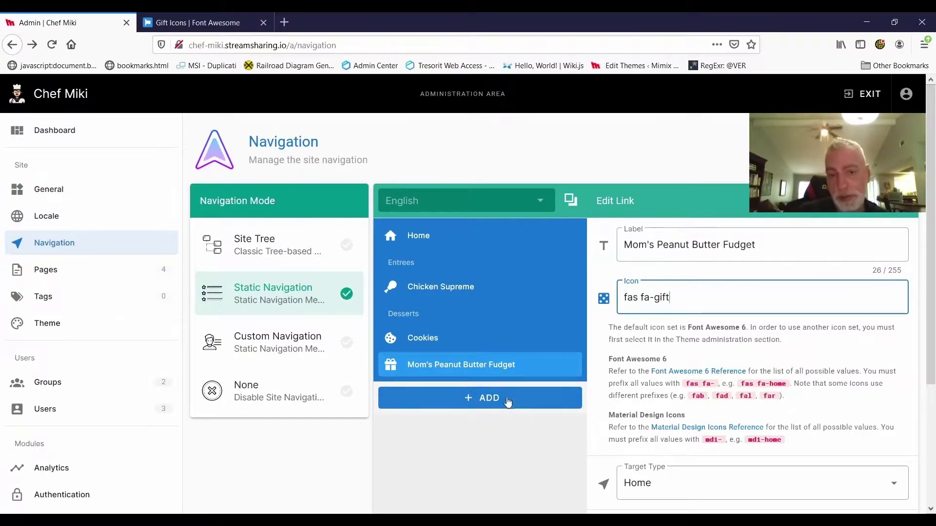
Search the Font Awesome icon gallery for "spoon" to look up the icon's class name.
click(229, 23)
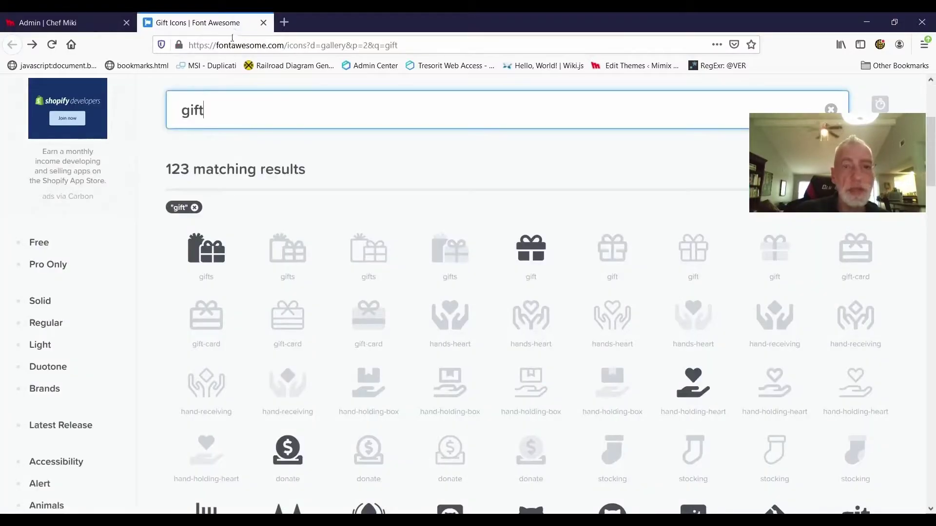
double_click(225, 102)
text(spoon)
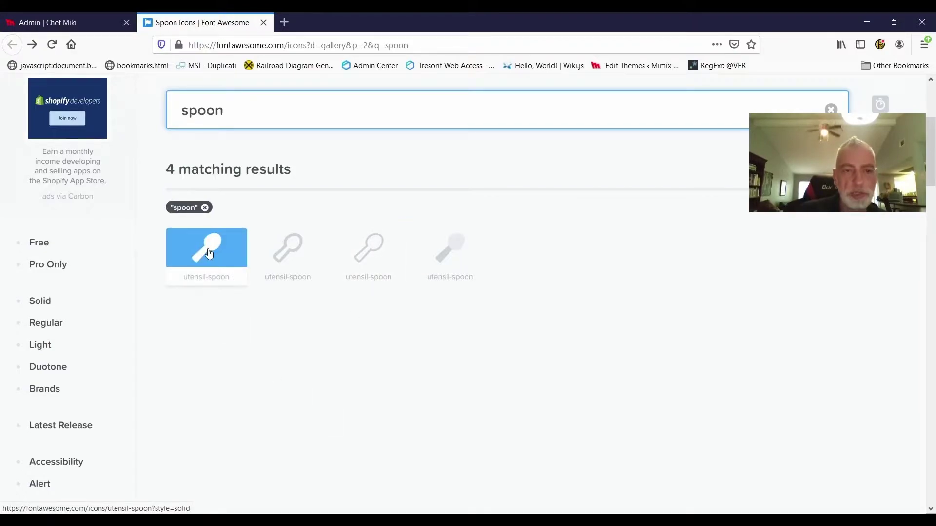
Change the fudge link's icon to fas fa-utensil-spoon in the wiki administration and save the navigation.
click(90, 21)
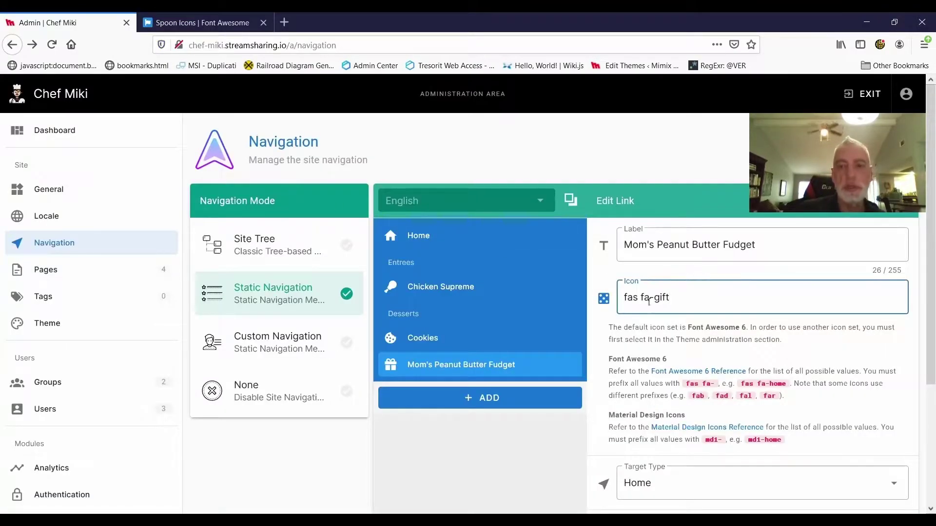
drag(641, 298, 697, 301)
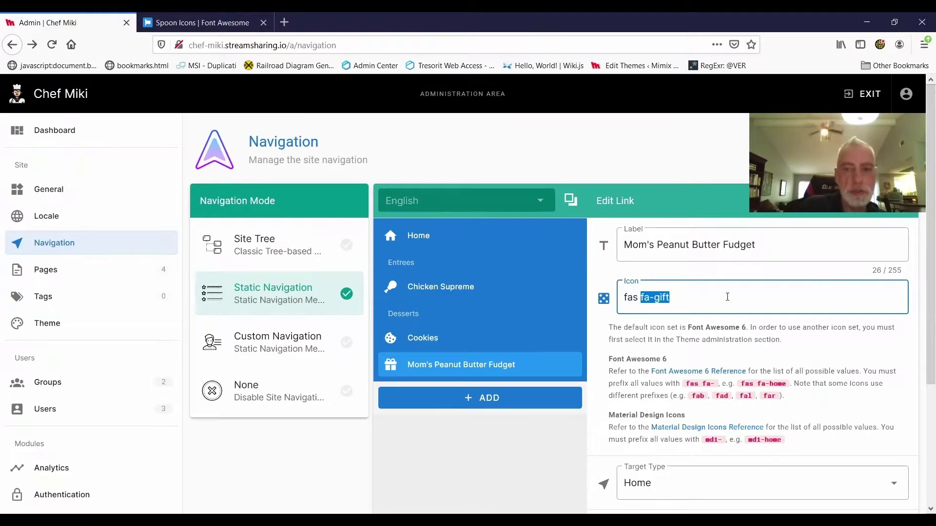
text(fa)
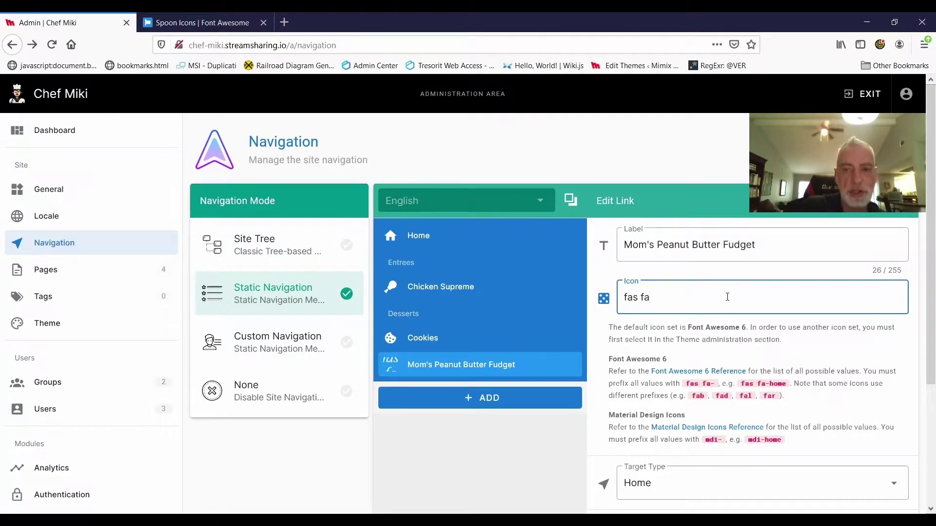
text(-utensil-spoon)
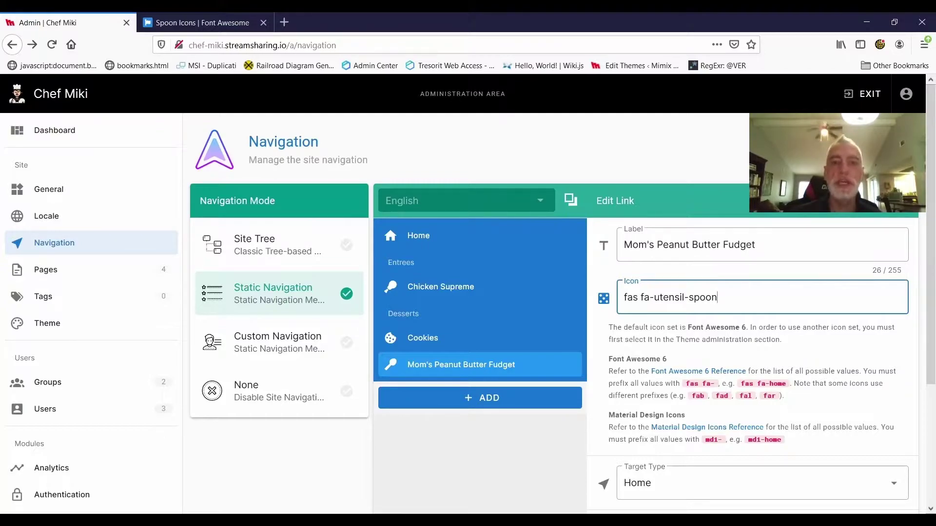
click(877, 146)
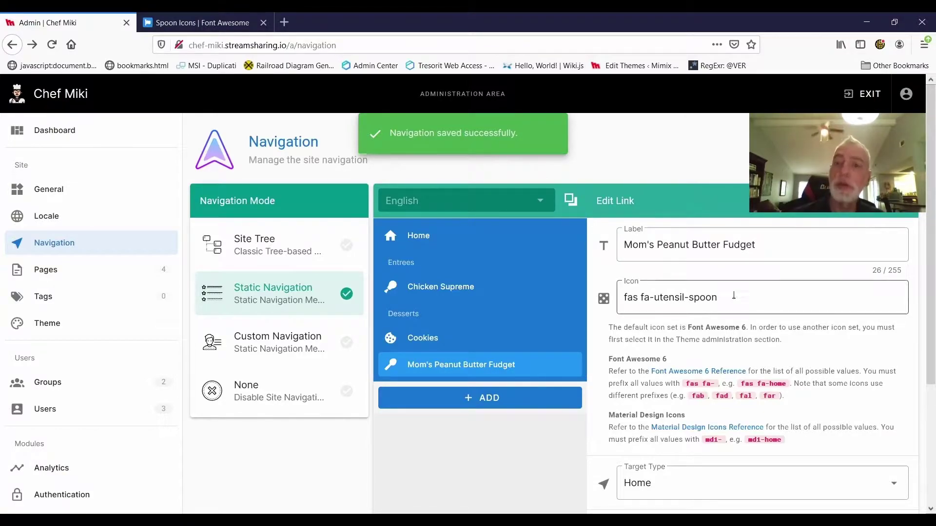
Correct the fudge link's label to "Mom's Peanut Butter Fudge".
scroll(780, 360, down, 3)
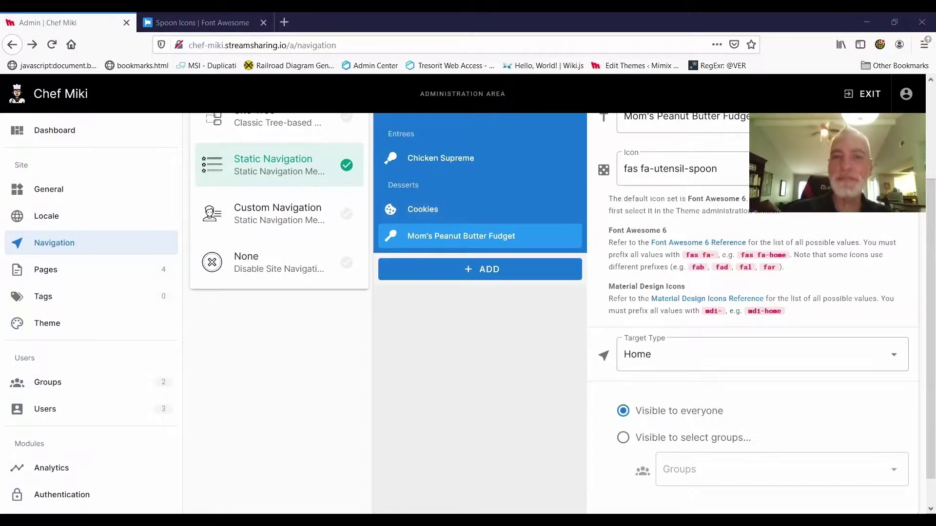
scroll(784, 249, up, 3)
click(784, 249)
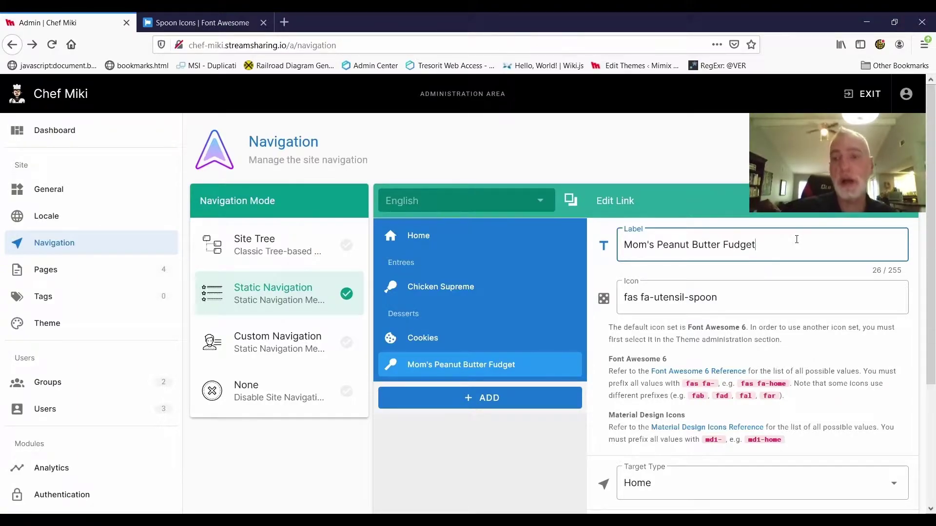
key(BackSpace)
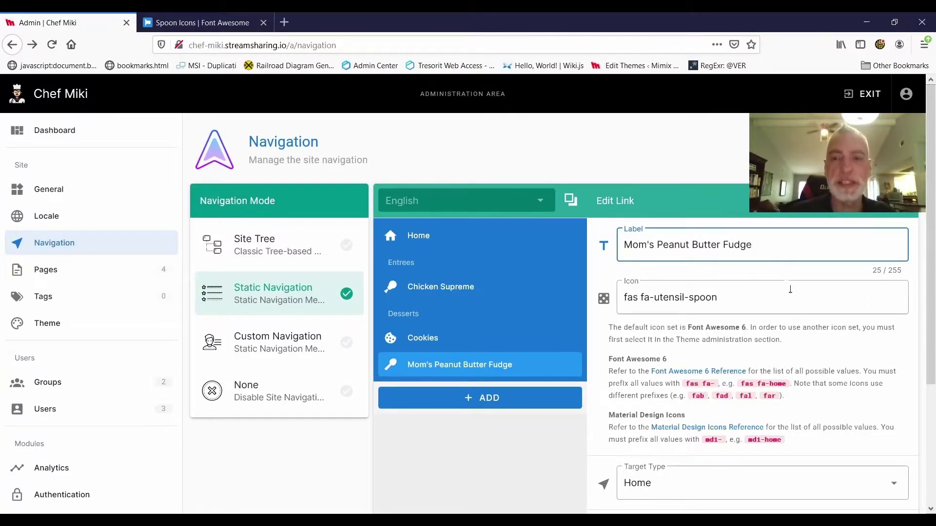
Set the fudge link's target type to Page and open the page selection.
scroll(789, 292, down, 2)
scroll(799, 260, down, 2)
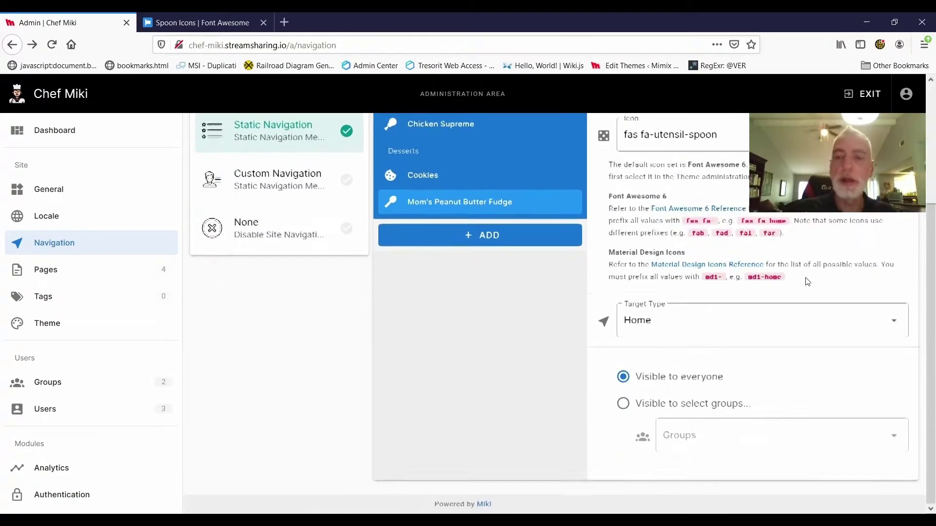
click(699, 334)
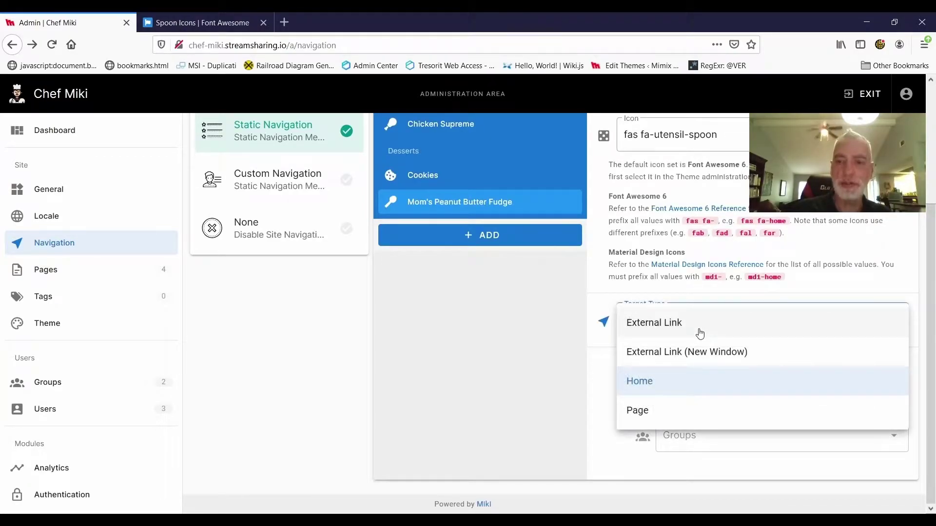
click(684, 416)
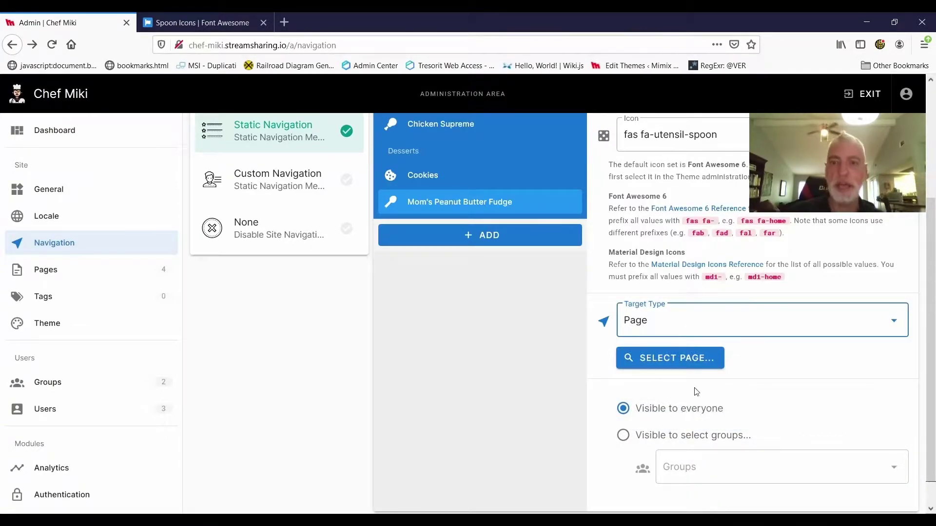
click(689, 359)
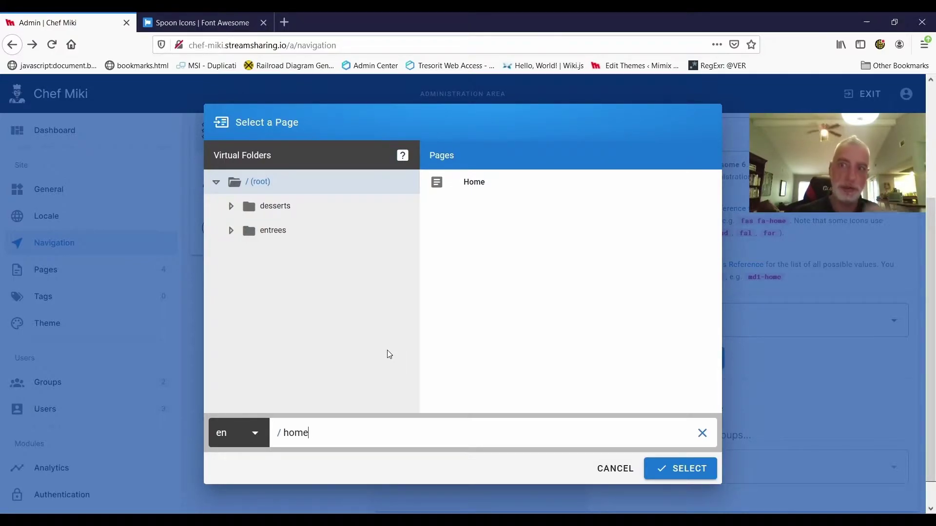
Try the two existing pages in the desserts folder as the link target and clear the path.
click(284, 211)
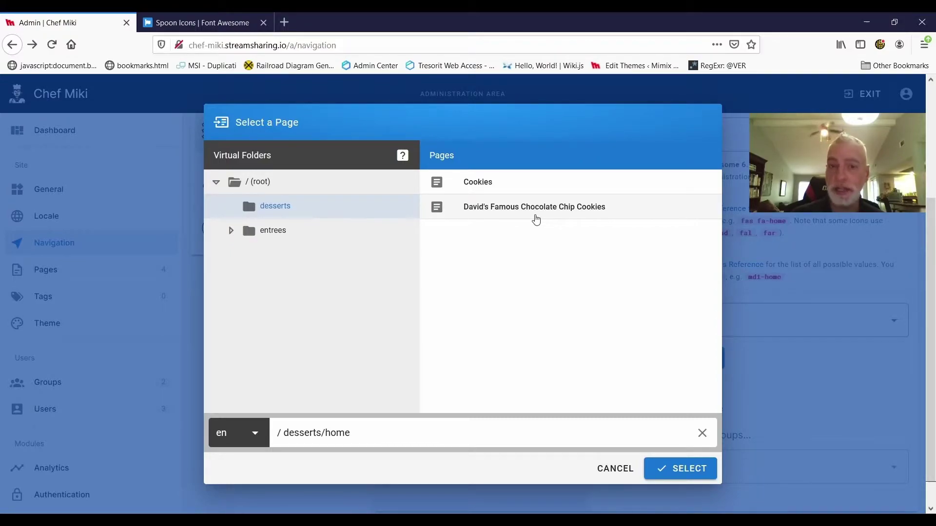
click(528, 190)
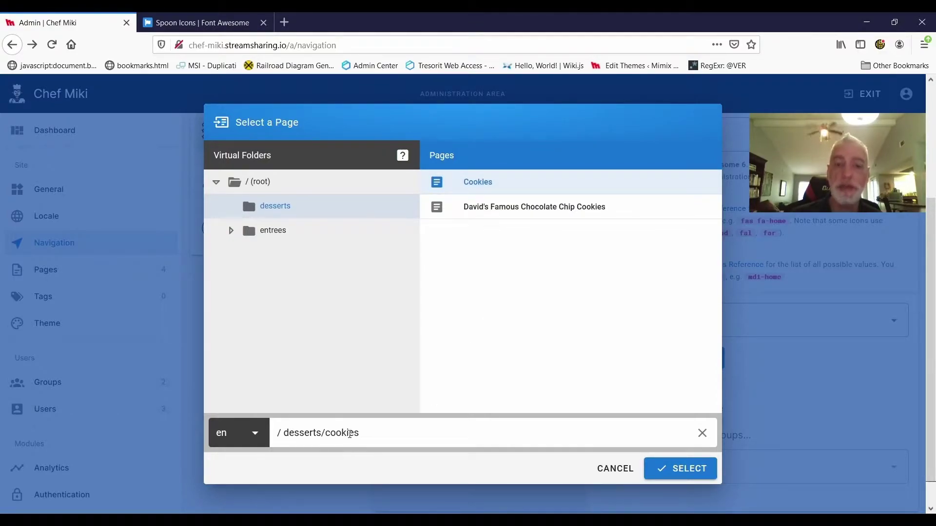
click(511, 215)
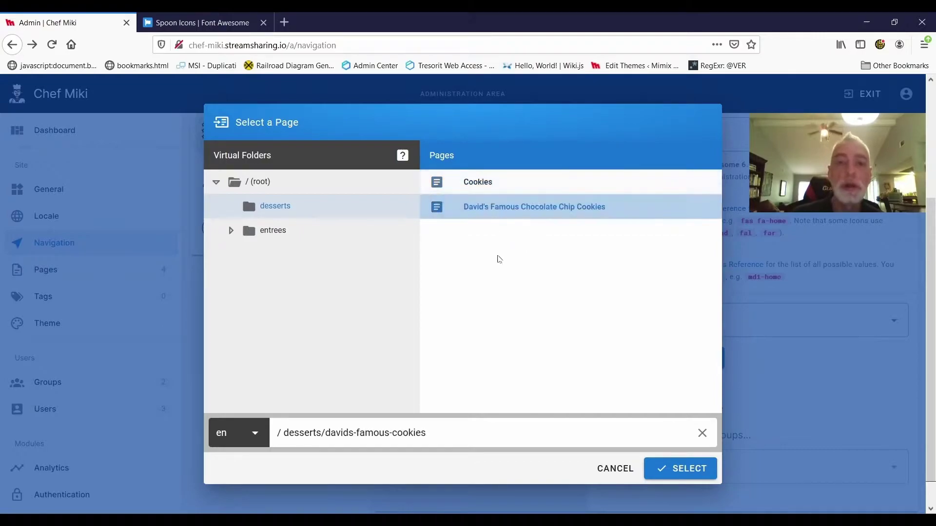
click(356, 434)
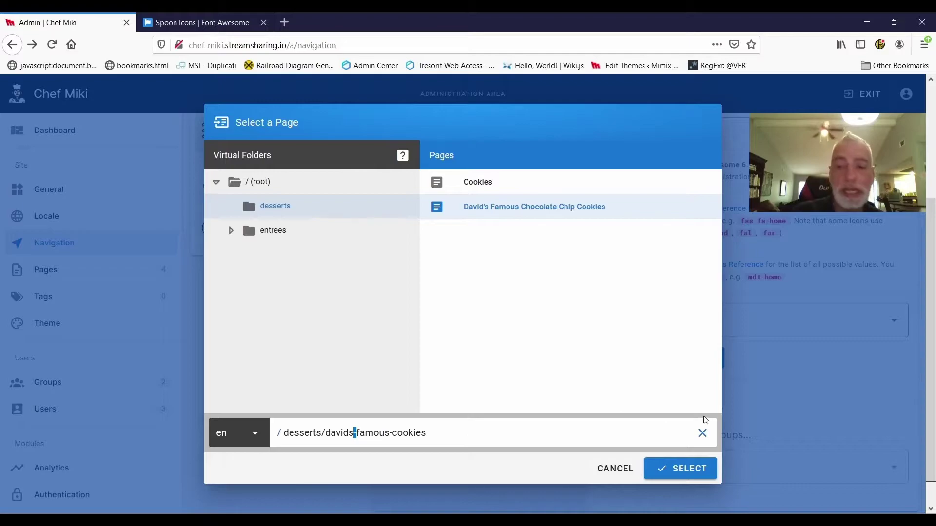
click(702, 433)
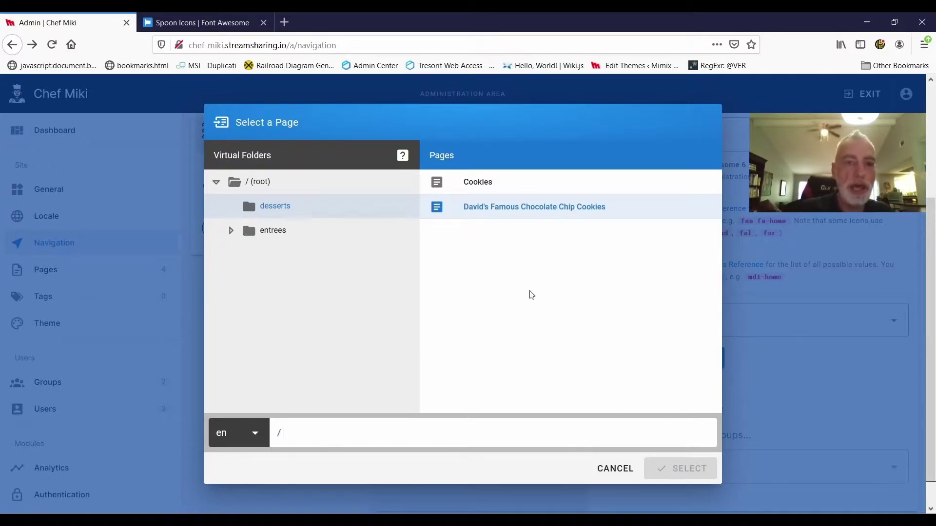
Set the fudge link's target page to the path desserts/pb-fudge and save the navigation.
click(292, 209)
text(desserts/)
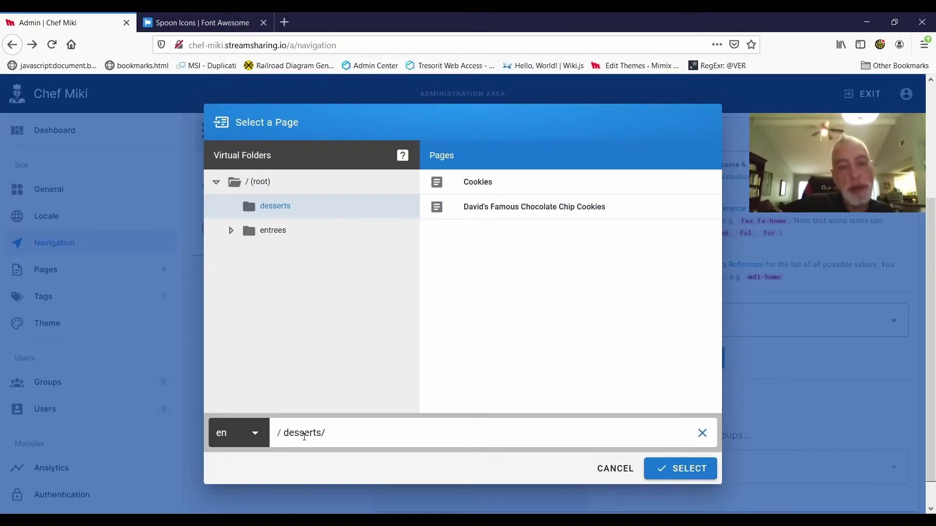
text(pb-fudge)
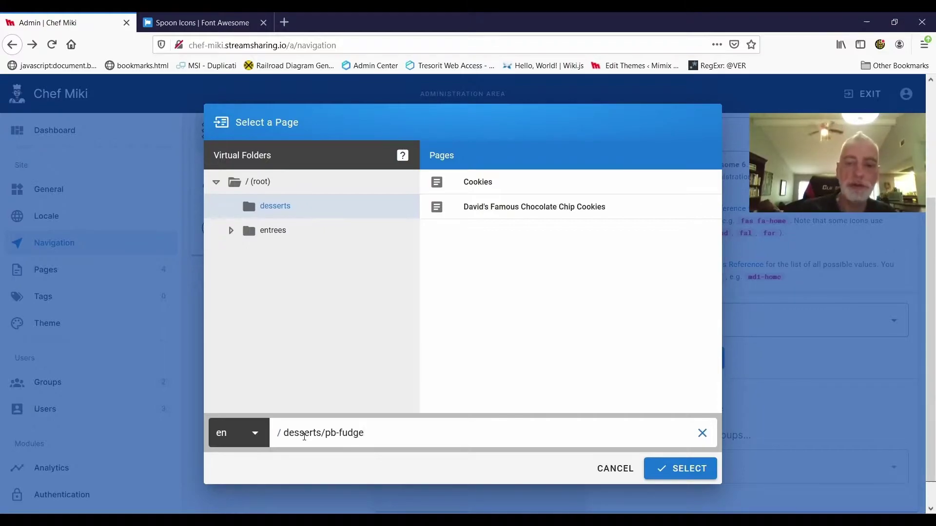
click(677, 469)
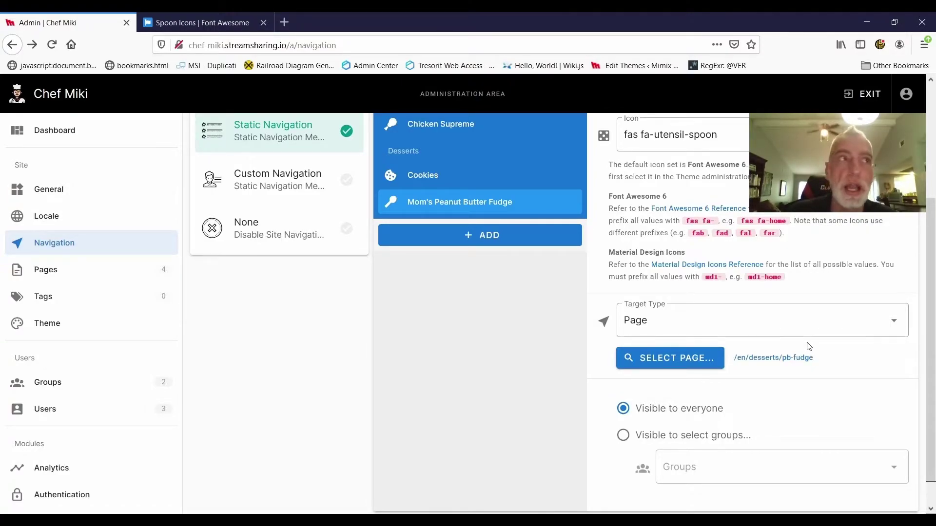
scroll(810, 351, up, 3)
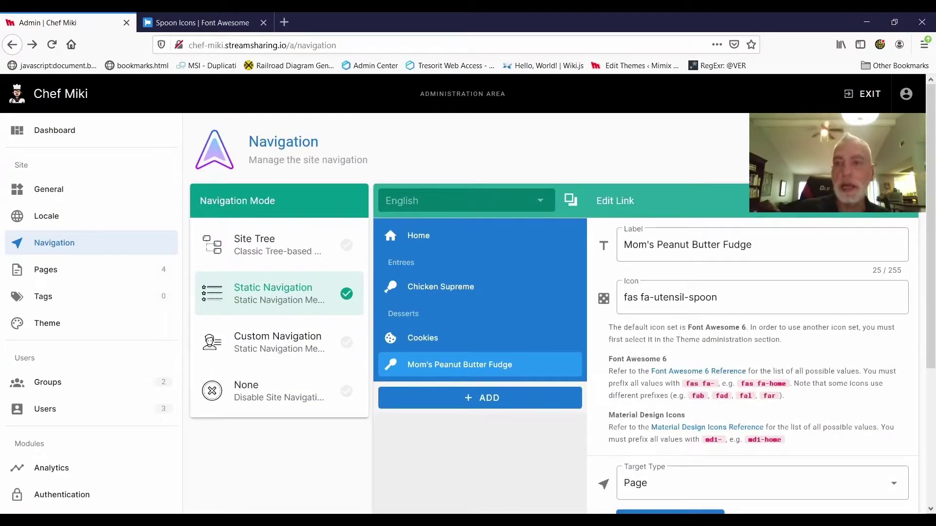
click(865, 146)
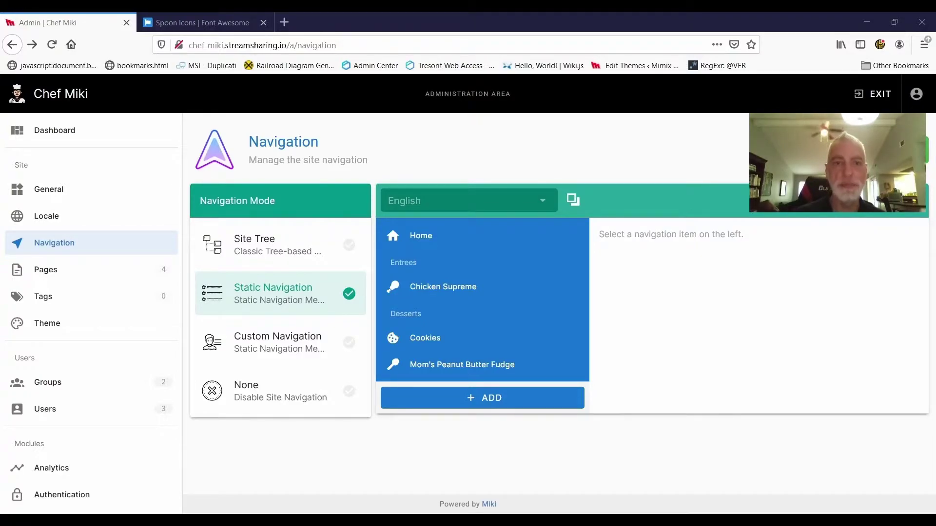
Leave the administration area, follow the Mom's Peanut Butter Fudge link, and create its missing page with the Markdown editor.
click(873, 93)
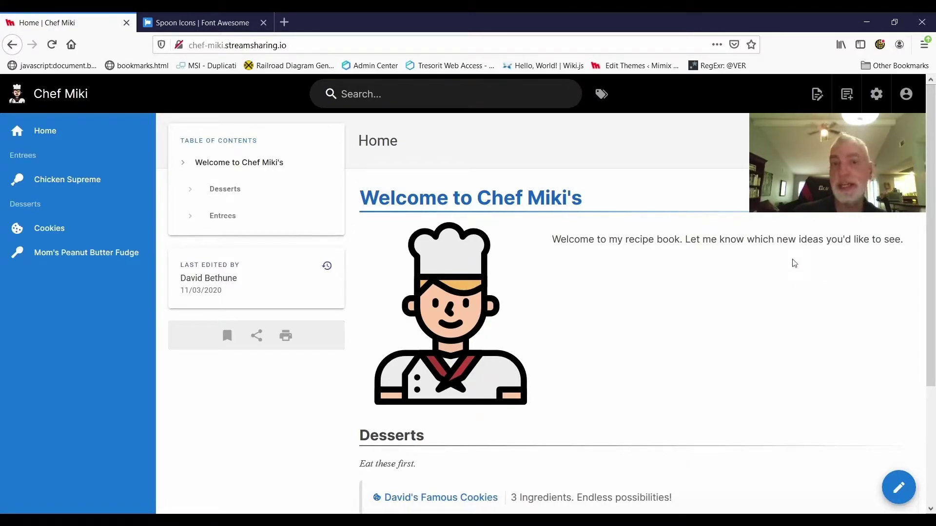
click(95, 264)
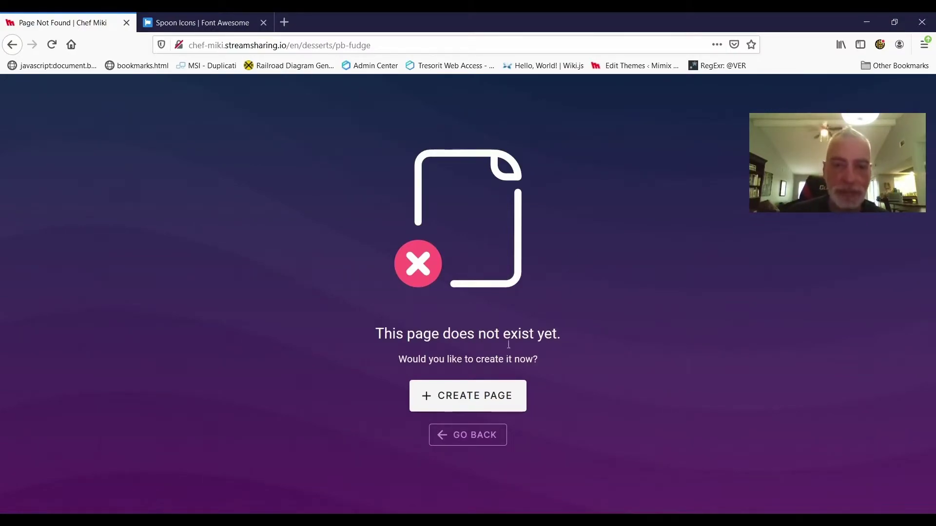
click(484, 410)
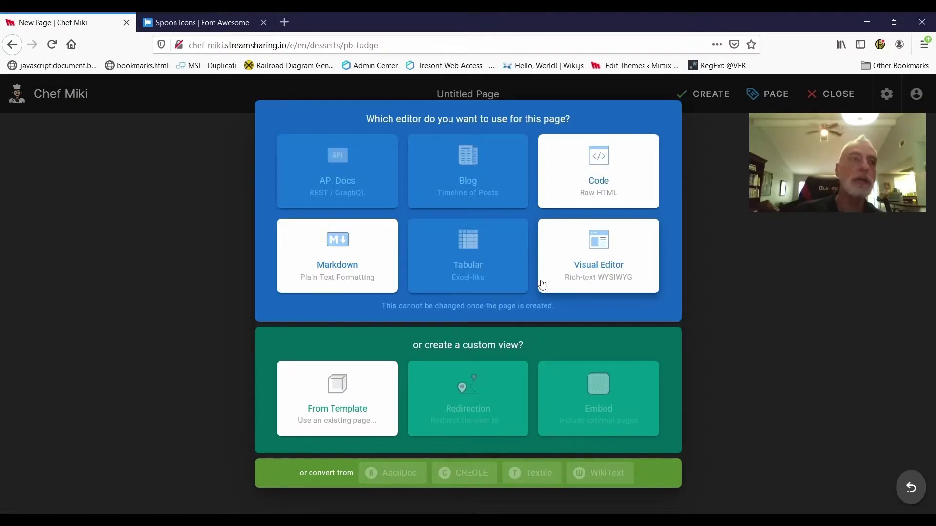
click(382, 278)
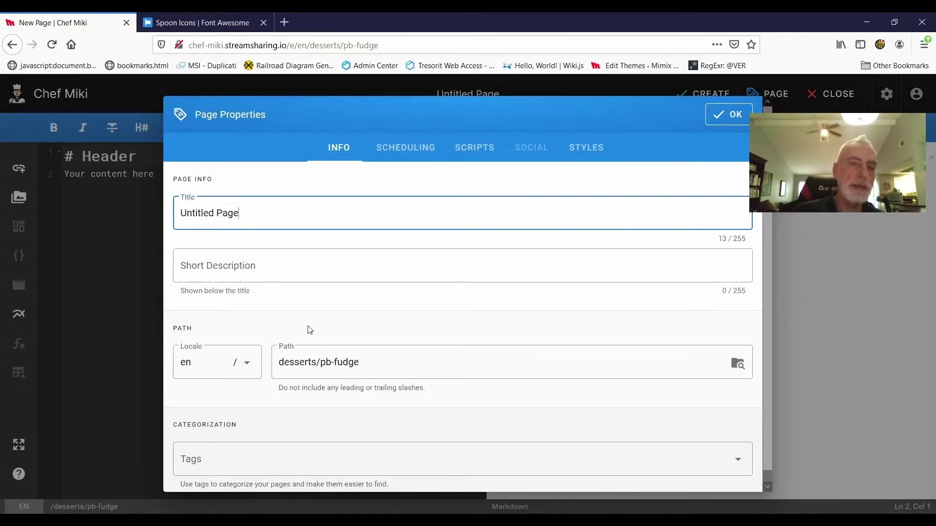
Title the new page "Mom's Peanut Butter Fudge" in its page properties.
triple_click(256, 213)
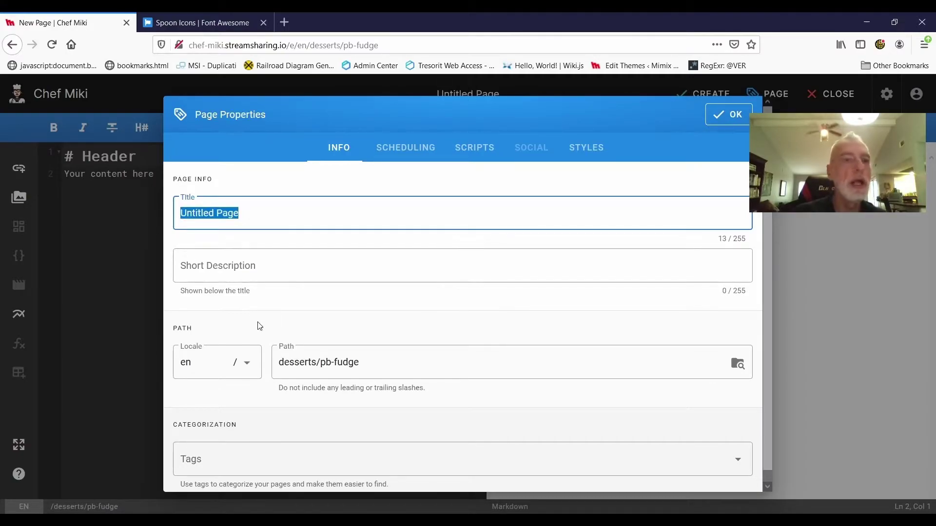
text(Mom's Pean)
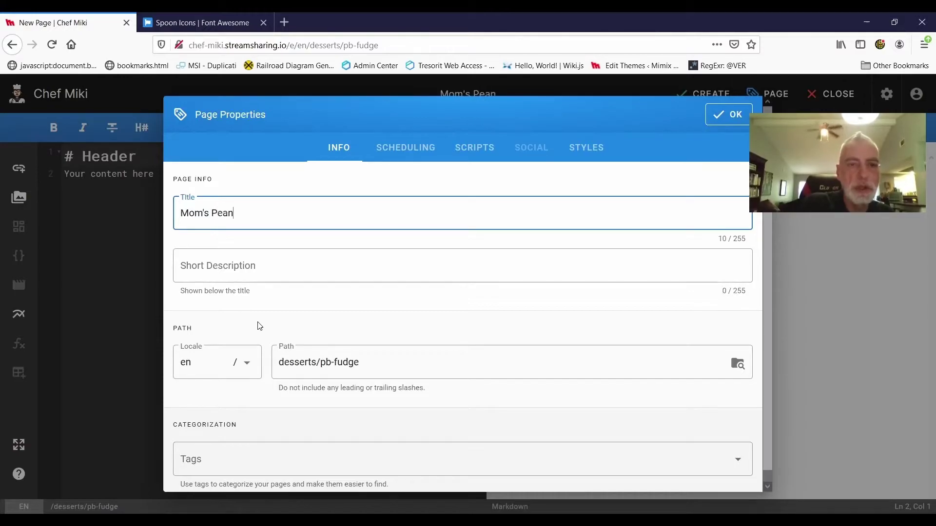
text(ut Butter Fudge)
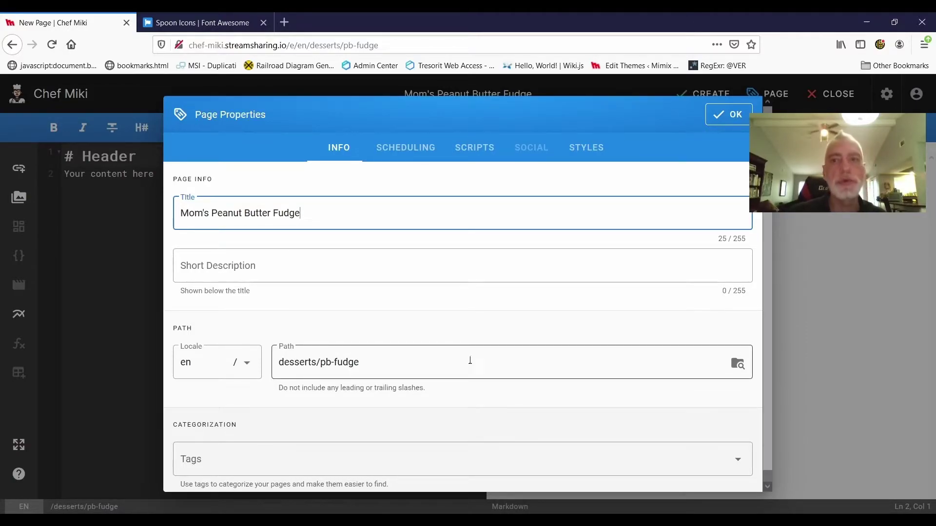
Accept the new page's properties and return to its content.
click(731, 112)
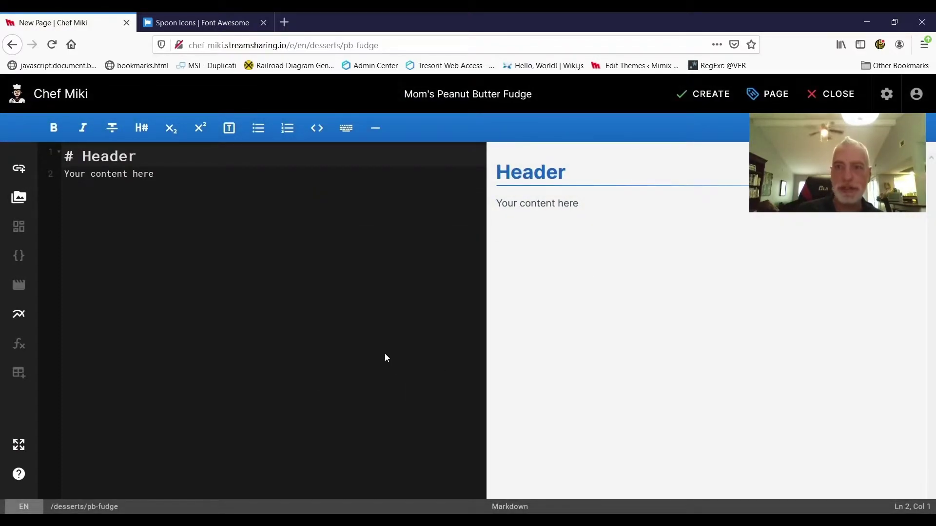
Add a numbered list with "Item one" and "Item two" below the placeholder text "Your content here".
click(162, 177)
key(Return)
key(Return)
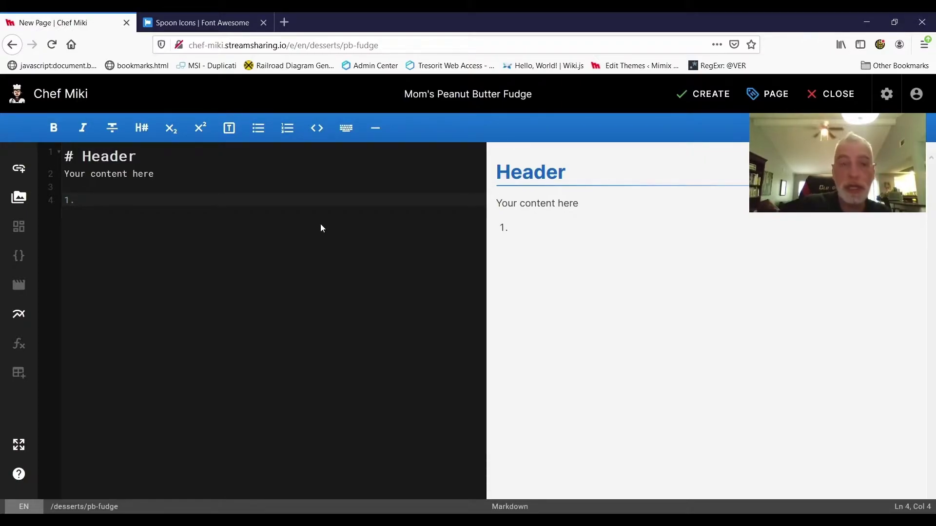
text(1. Item one)
key(Return)
text(1. Item two)
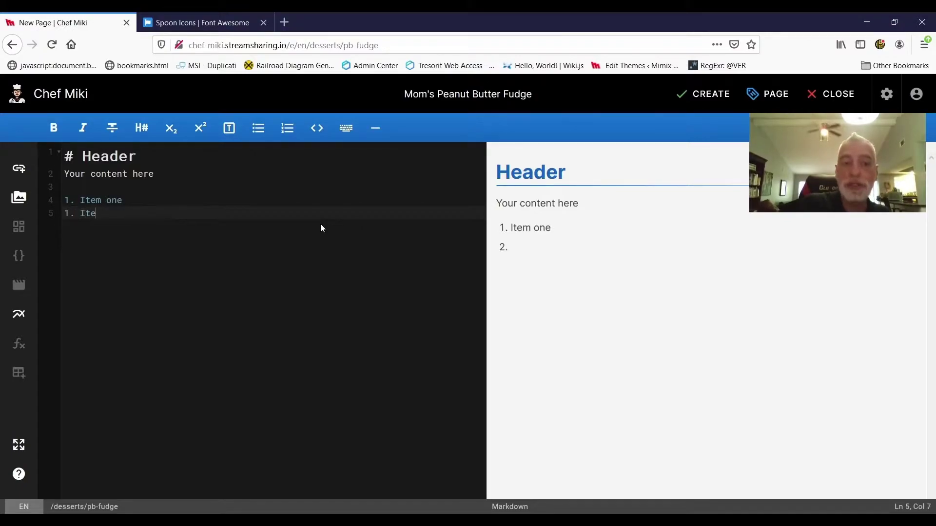
Below the list, add the word "bold" in bold and a second-level heading "Header two".
key(Return)
key(Return)
text(**bold**)
key(Return)
key(Return)
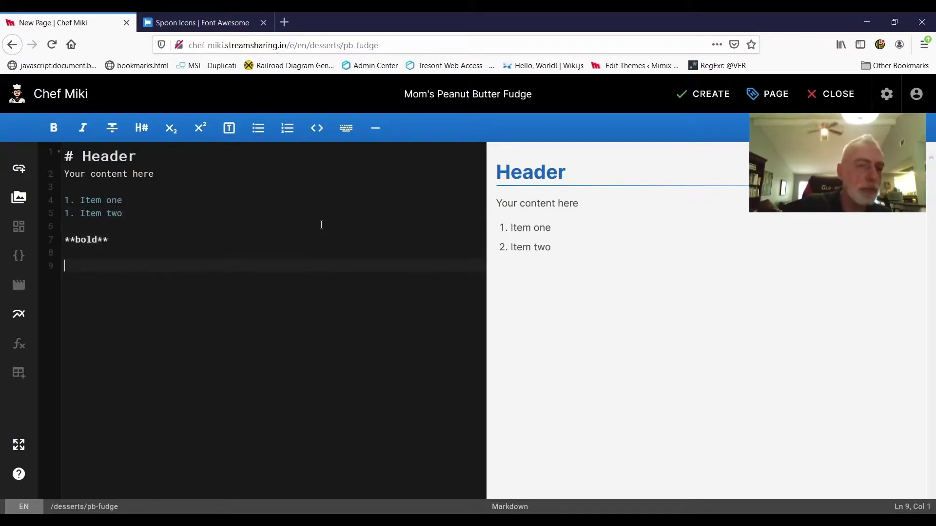
key(Return)
key(Return)
text(##)
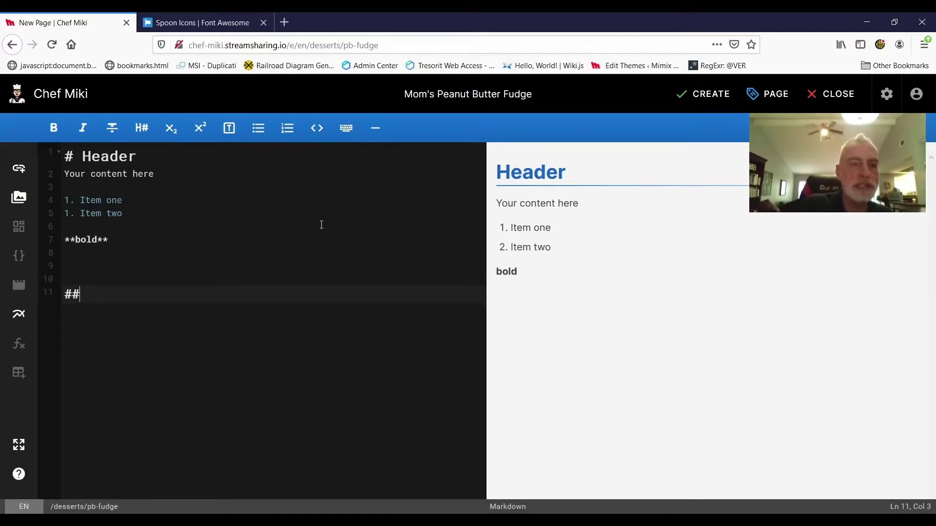
text( Header two)
key(Return)
key(Return)
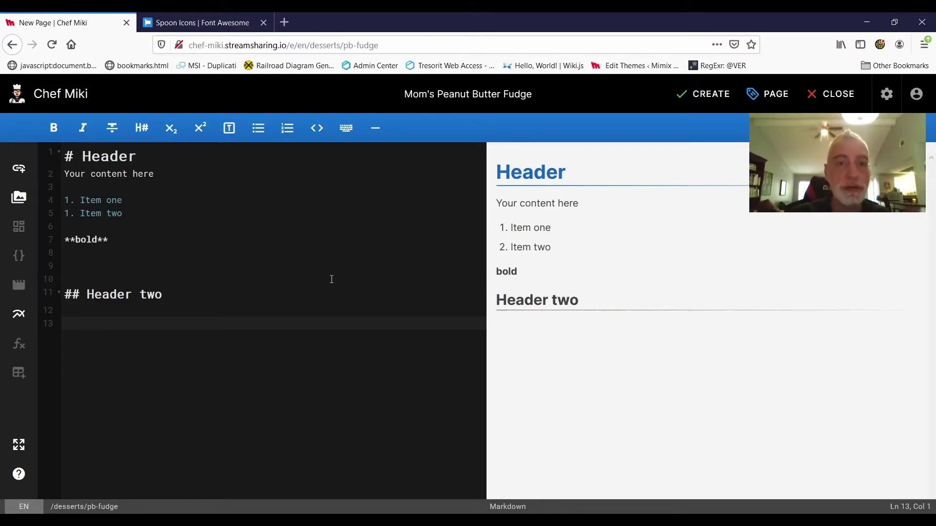
Insert an info blockquote under "Header two" reading "Important! Don't forget to do this!".
mouse_move(225, 135)
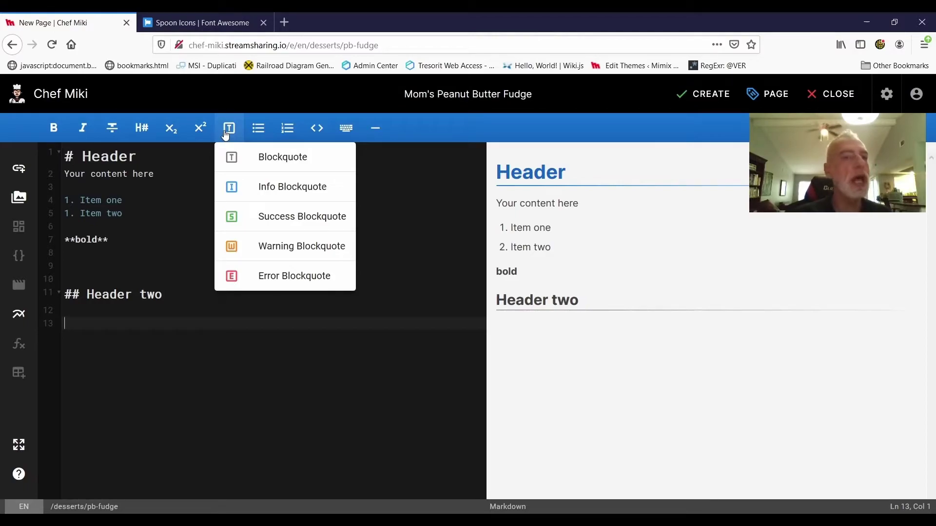
click(267, 188)
click(98, 321)
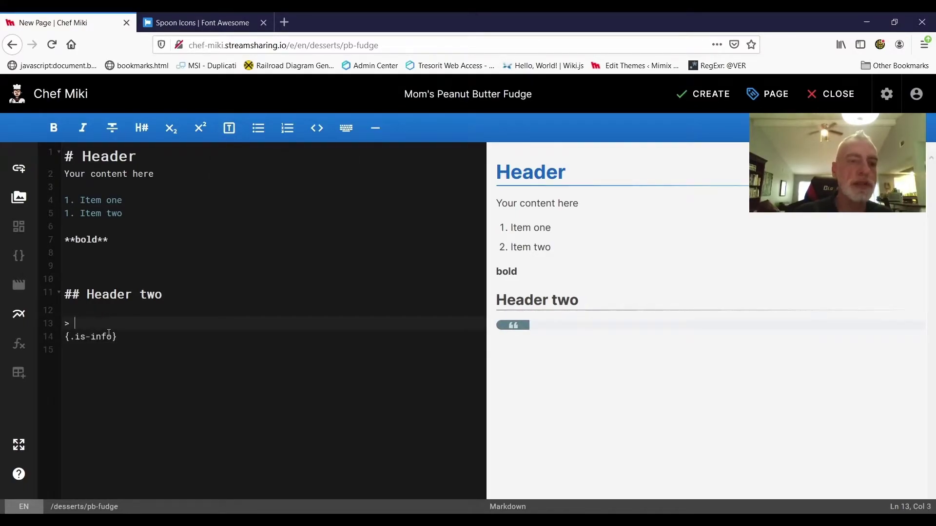
text(Import)
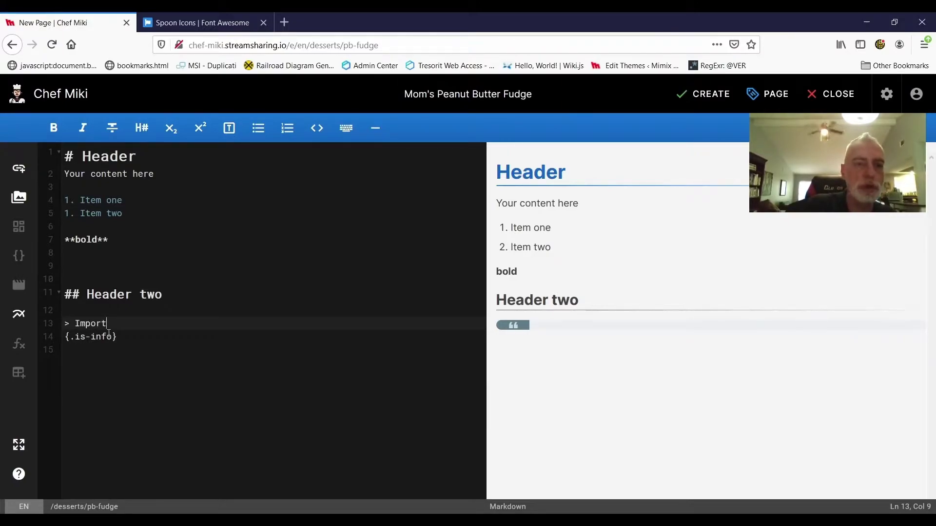
text(ant! Don't forget t)
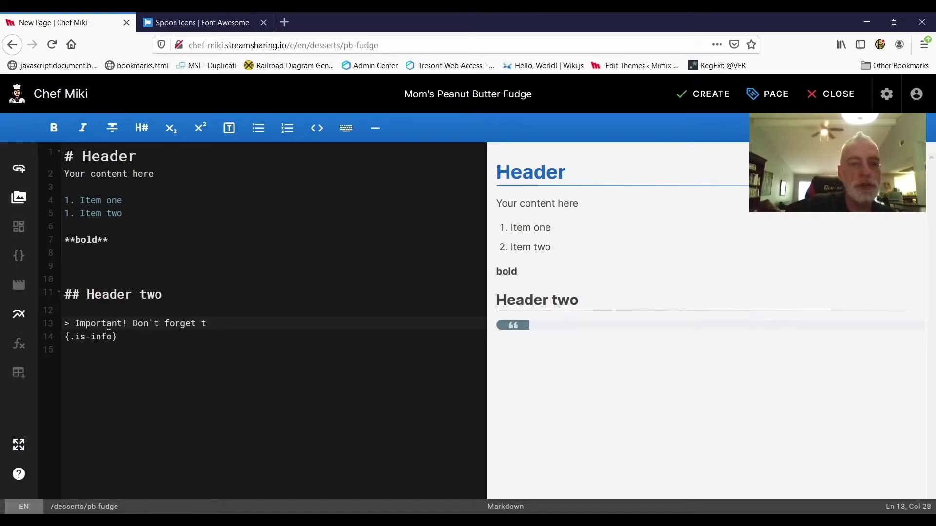
text(o do this!)
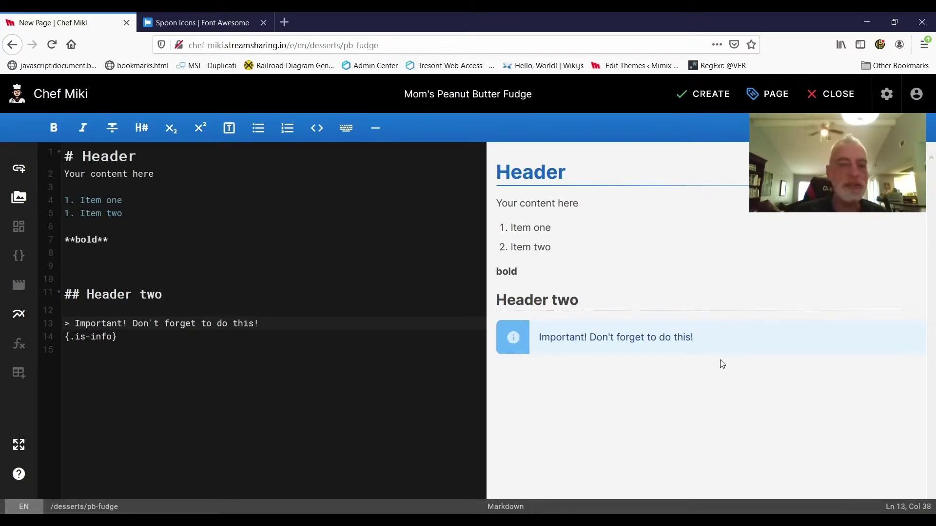
Insert a warning blockquote below the info blockquote reading "Warning. Look at me!".
click(218, 337)
key(Return)
key(Return)
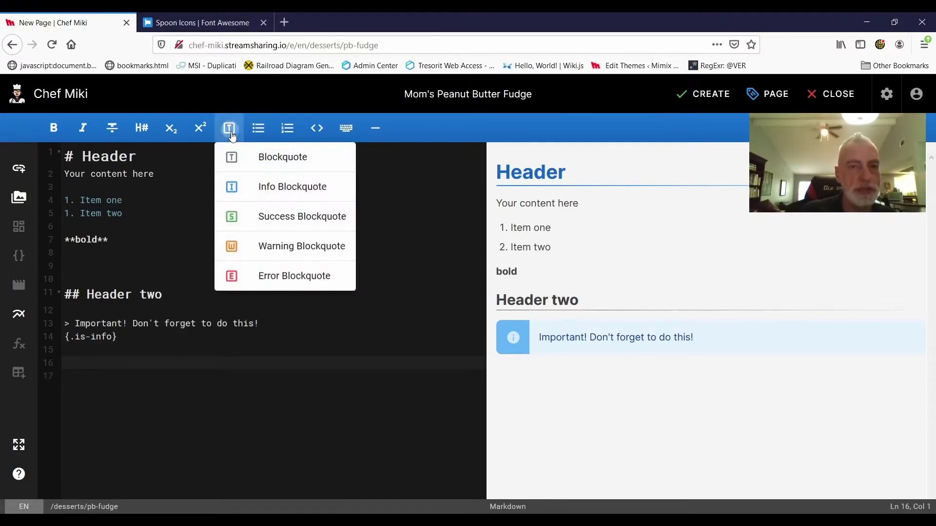
click(252, 248)
text(Warn)
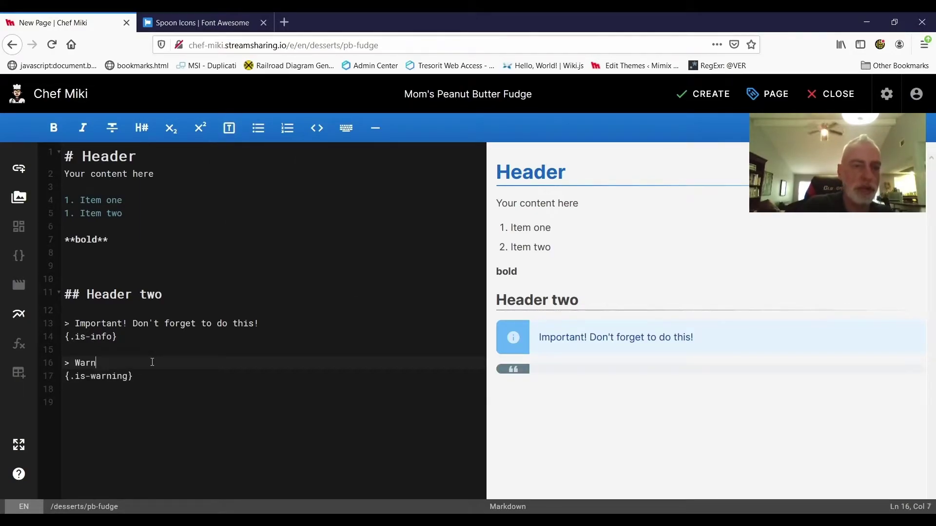
text(ing. Look at me!)
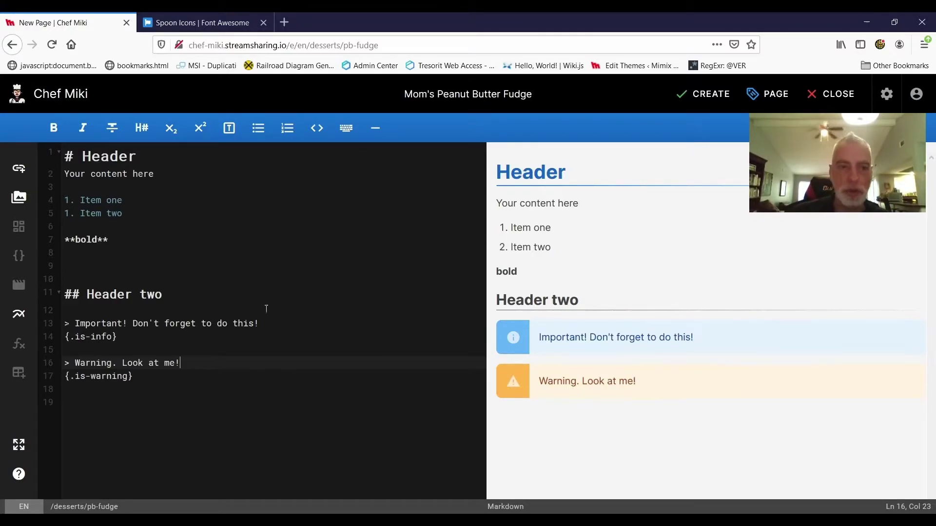
Move the warning blockquote up between "Your content here" and the numbered list.
drag(163, 378, 34, 364)
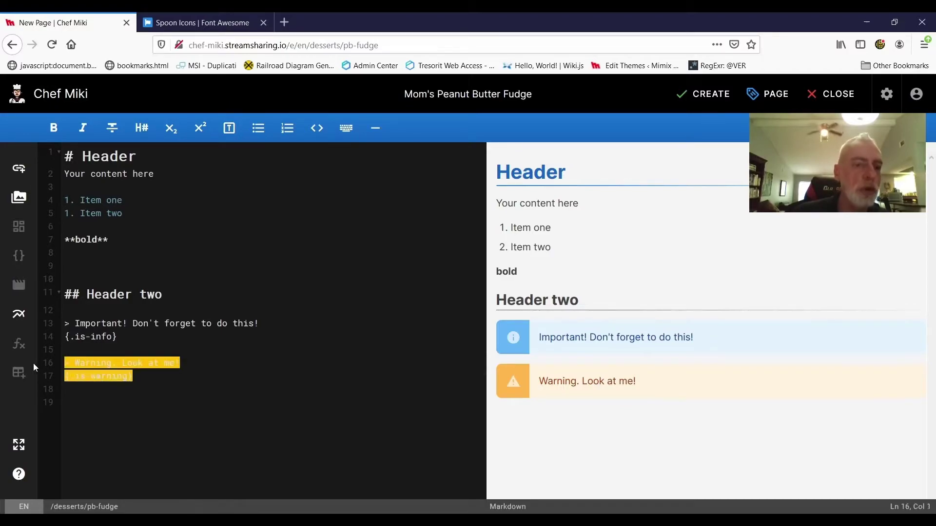
key(ctrl+x)
click(200, 176)
key(Return)
key(Return)
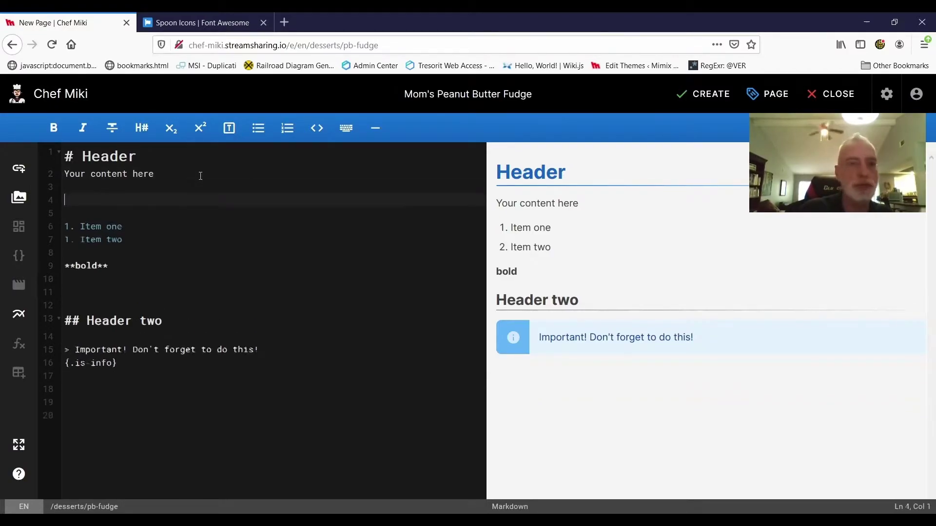
key(ctrl+v)
Move the "Header" heading and its "Your content here" line to below the info blockquote.
drag(153, 174, 64, 155)
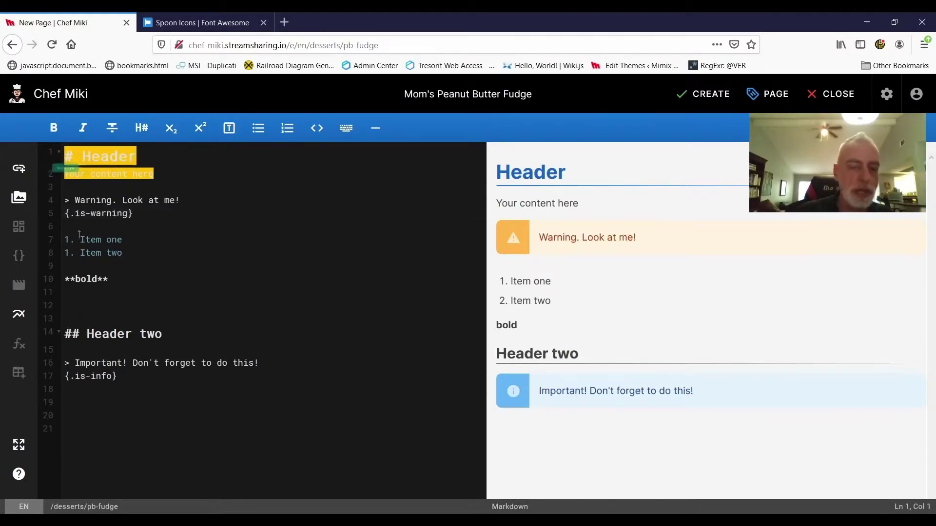
key(ctrl+x)
click(159, 369)
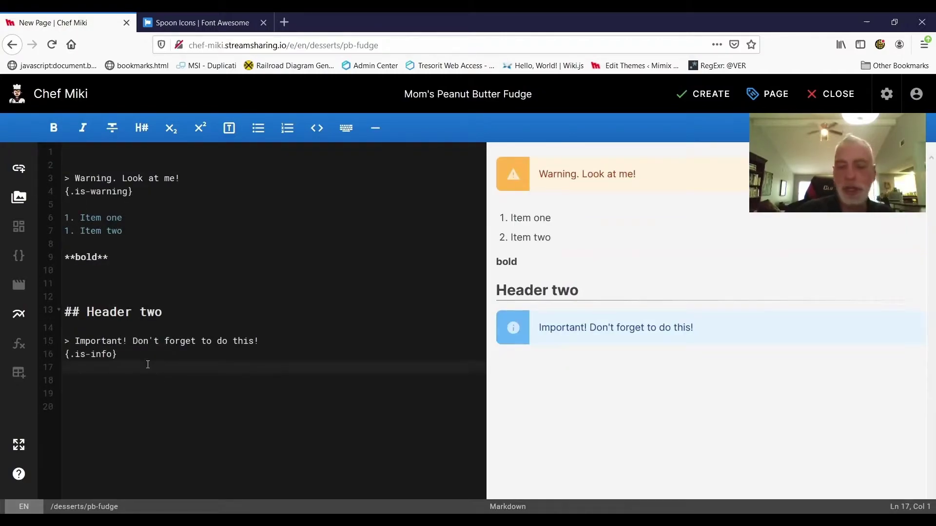
key(Return)
key(Return)
key(ctrl+v)
Change "Header" to a third-level heading and "Header two" to a first-level heading.
click(83, 399)
text(##)
click(81, 314)
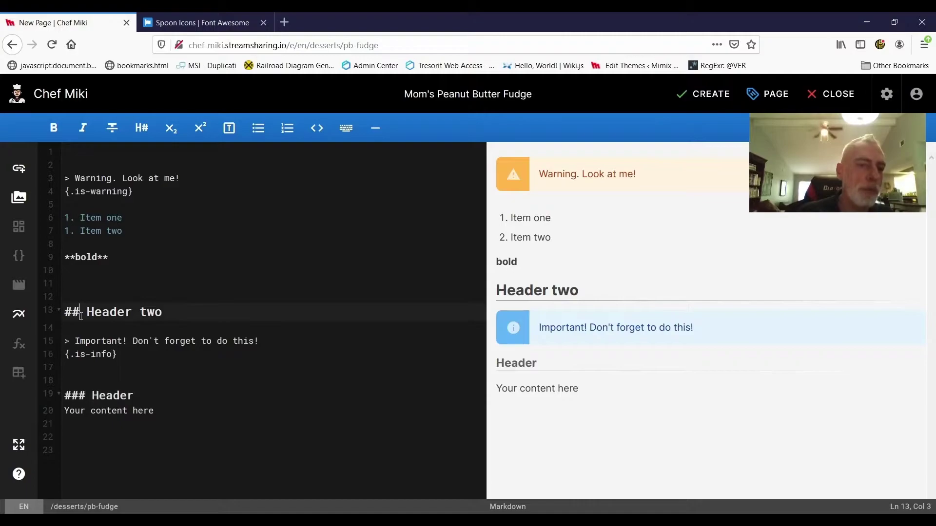
key(BackSpace)
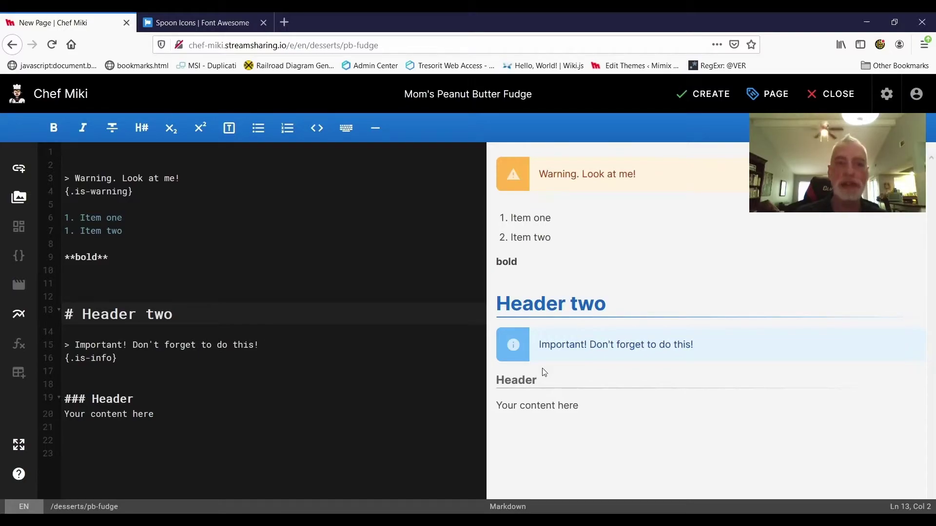
Replace all of the page's content with three lines reading "Banana", "apple" and "Pear".
key(ctrl+a)
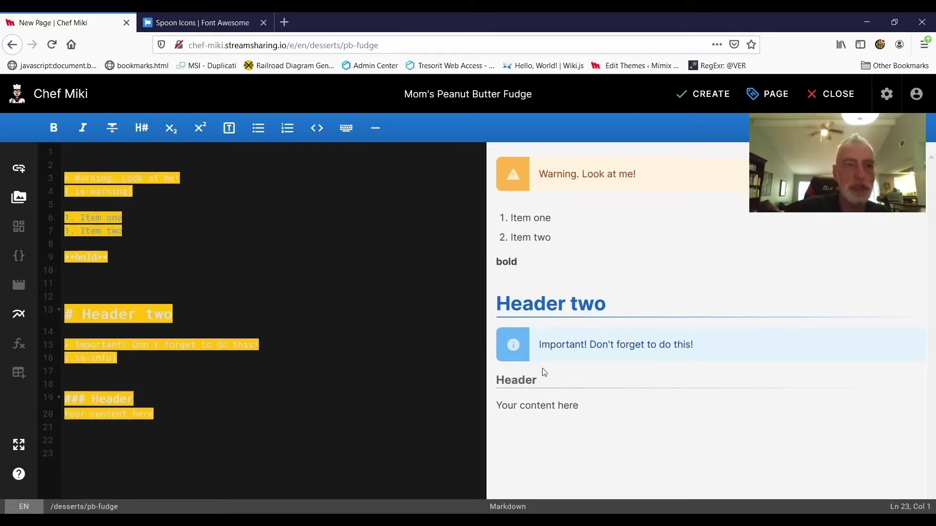
text(Banana)
key(Return)
text(apple)
key(Return)
text(Pear)
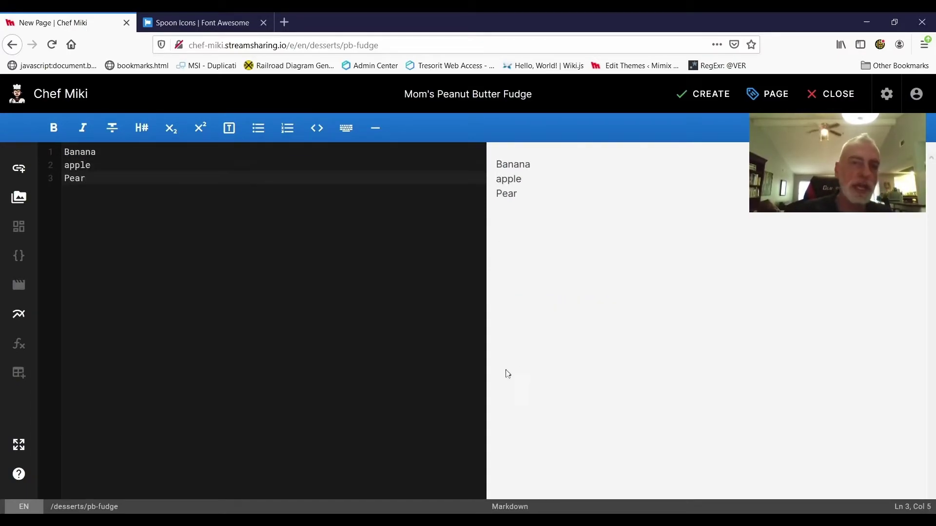
Format the three fruit lines as a numbered list, apple and Pear first, then Banana.
drag(130, 178, 40, 163)
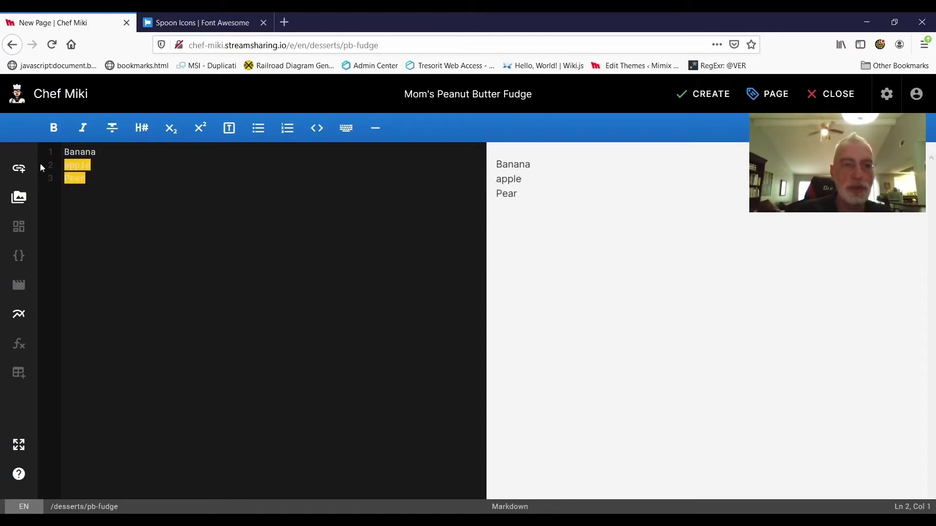
click(287, 129)
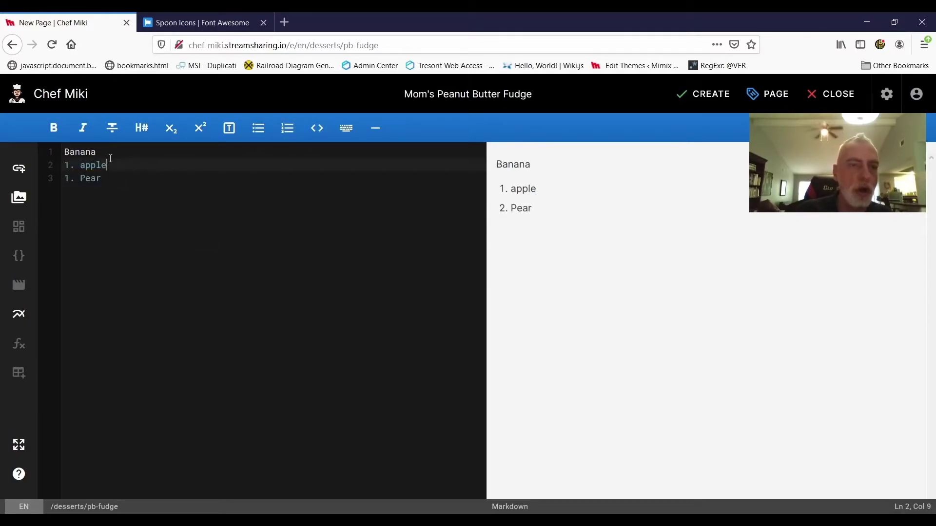
drag(112, 152, 25, 148)
click(279, 134)
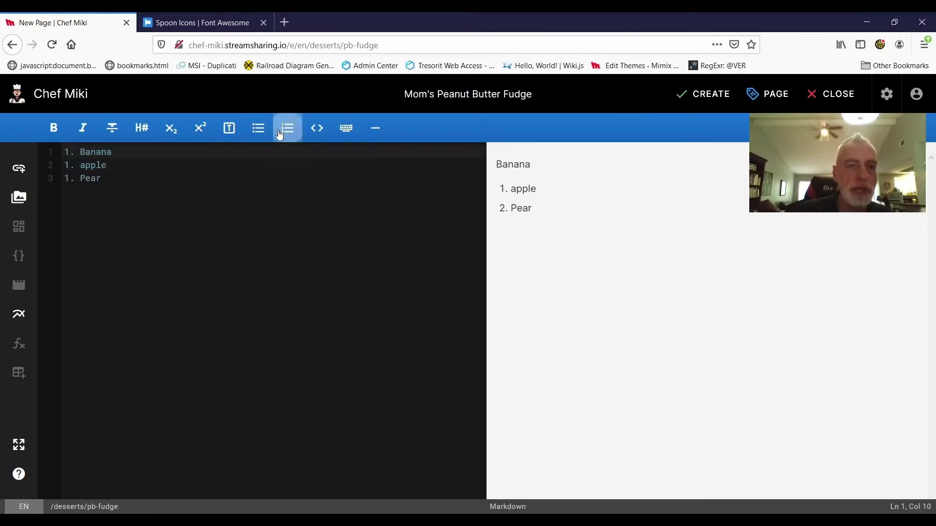
Capitalize the second list item so it reads "Apple".
click(83, 165)
key(BackSpace)
key(Return)
text(a)
key(BackSpace)
key(BackSpace)
key(Return)
key(BackSpace)
key(Return)
key(BackSpace)
text(A)
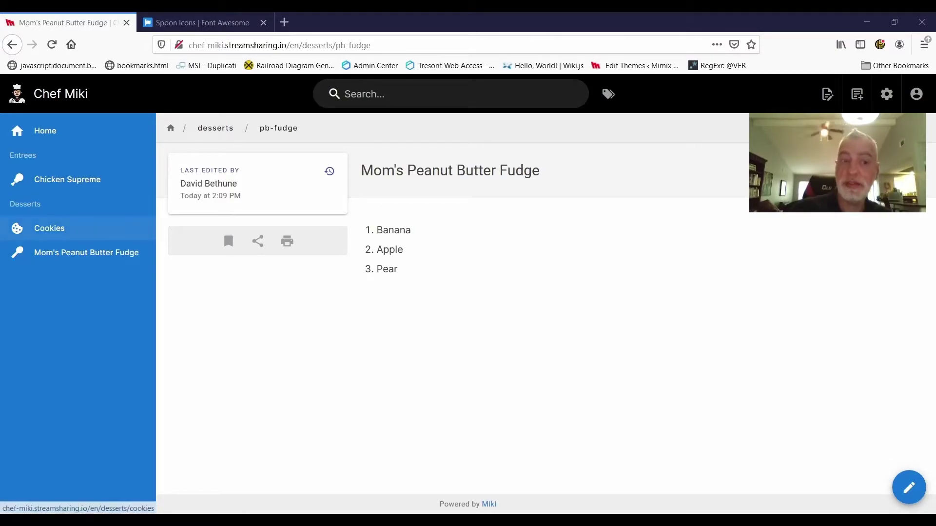
Open the Mom's Peanut Butter Fudge page and start another new page at the path desserts/texas-chocolate-sheet-cake.
click(110, 258)
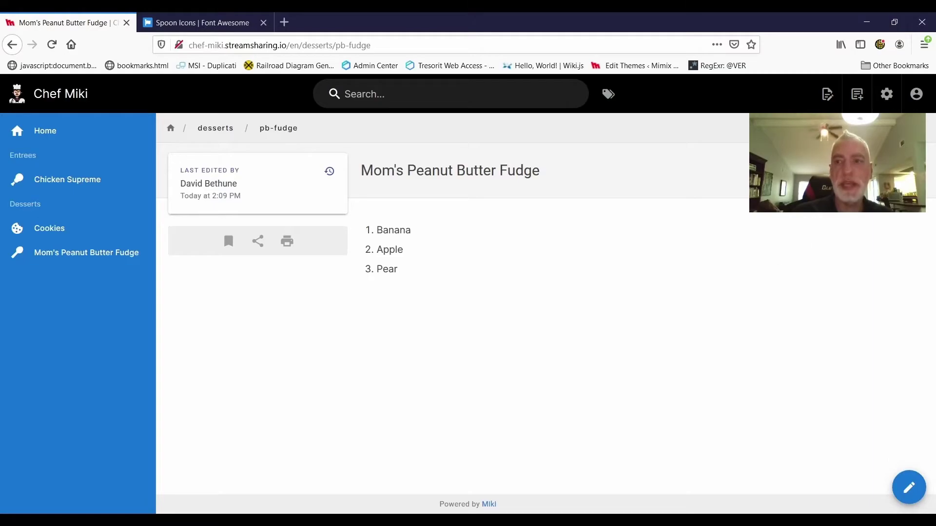
click(857, 106)
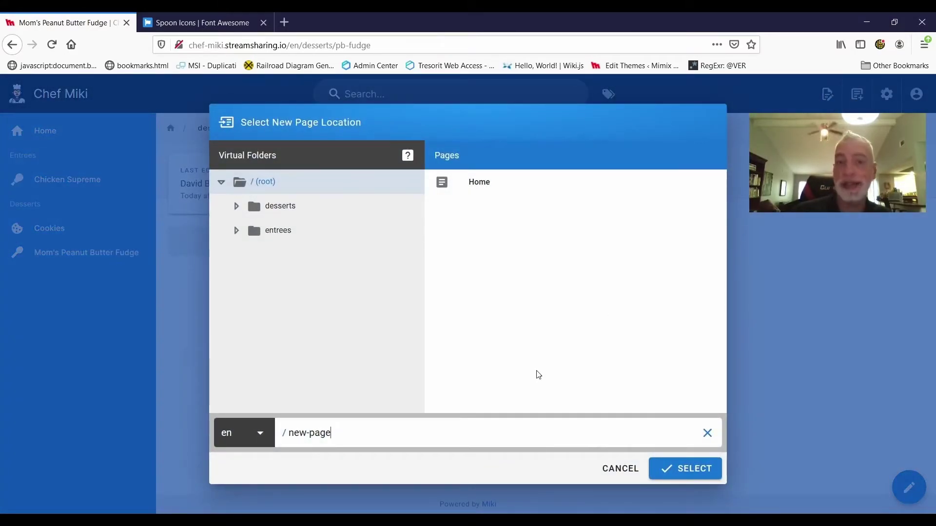
click(288, 214)
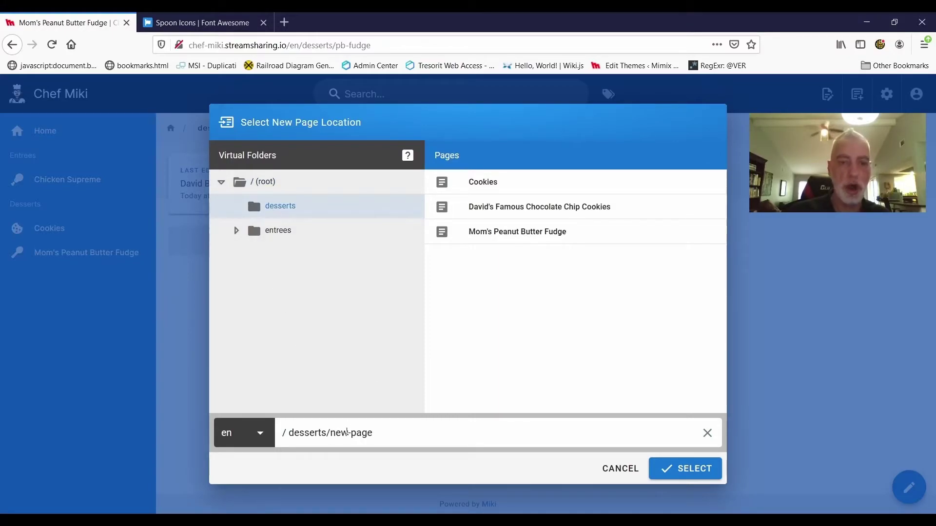
drag(331, 438, 451, 417)
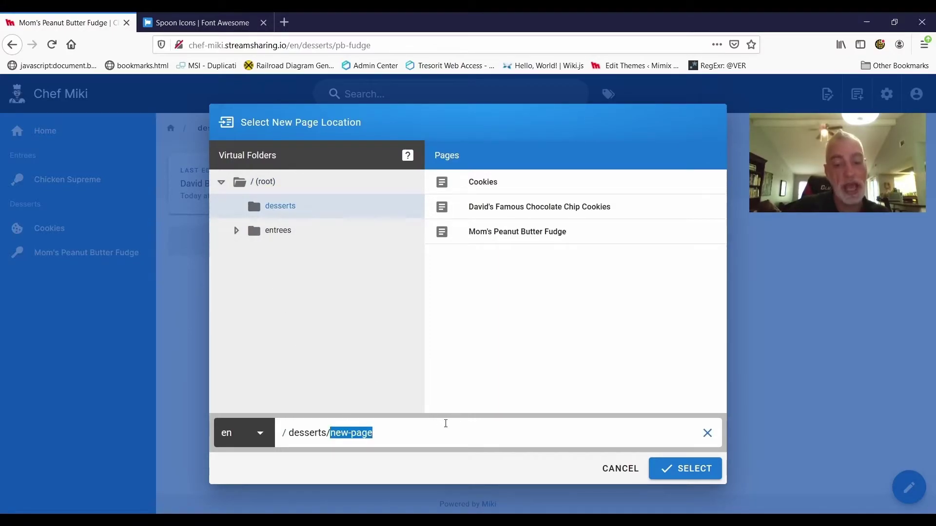
text(texas-chocolate-sheet-cake)
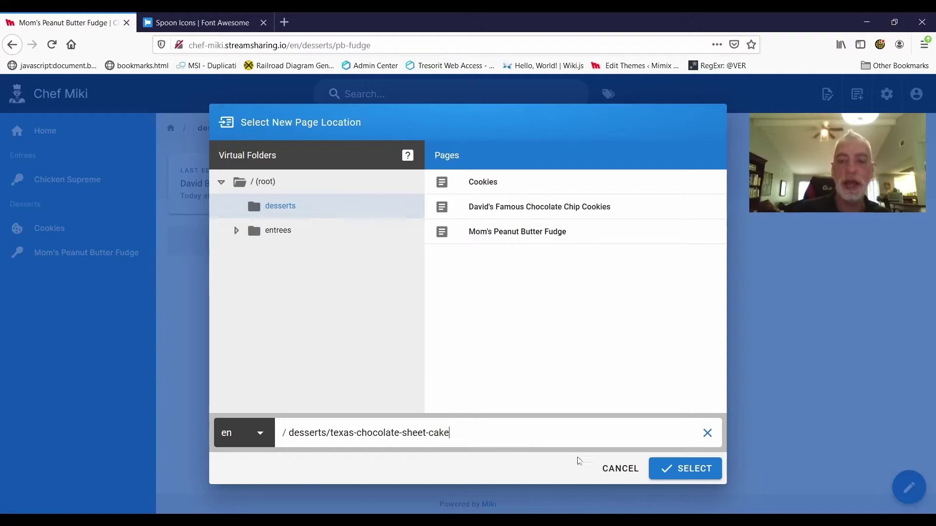
click(702, 471)
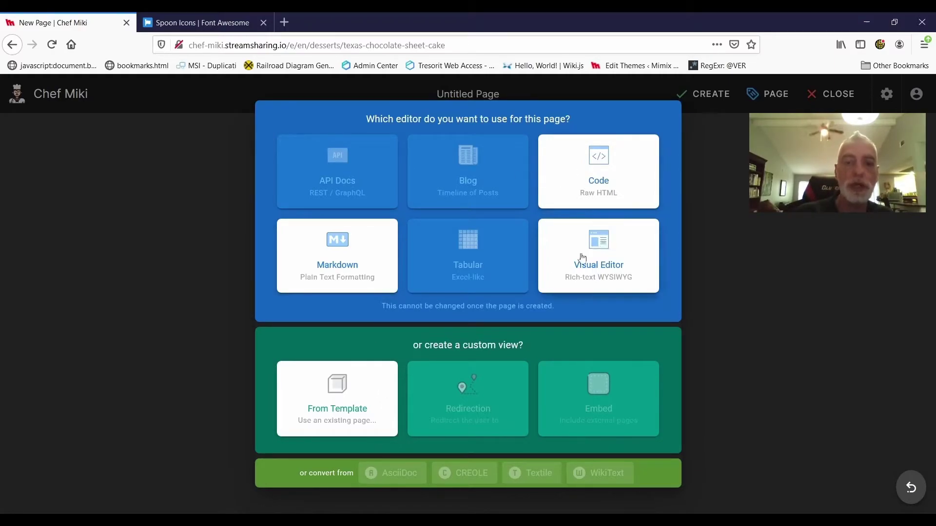
Base the new page on a template, using the famous chocolate chip cookies page from the desserts folder.
click(359, 414)
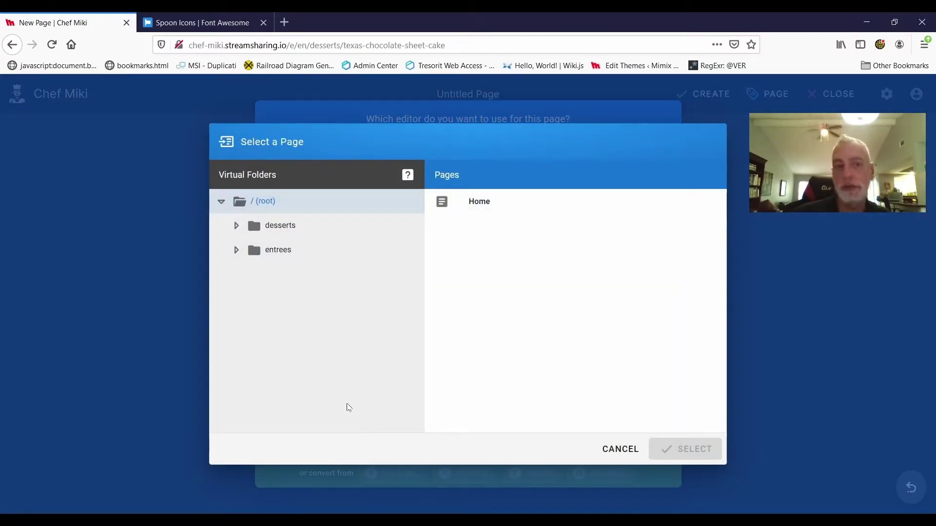
click(232, 226)
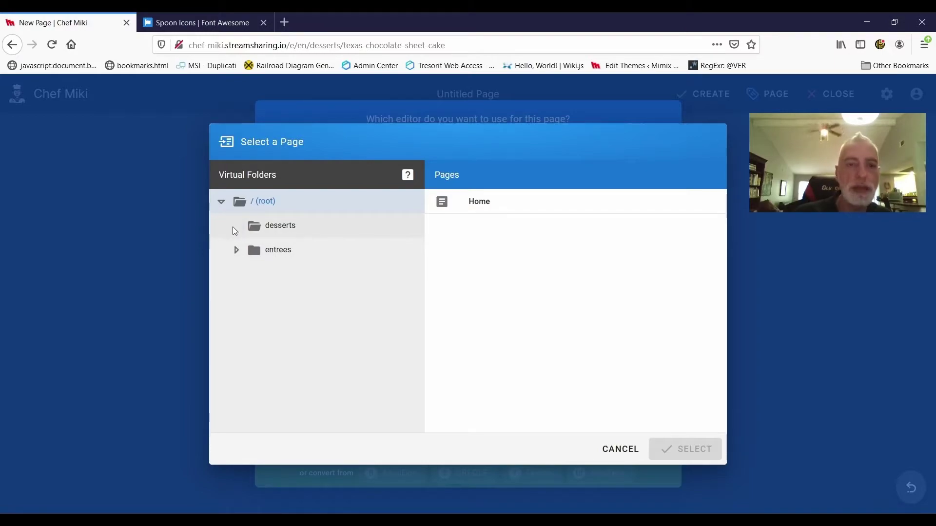
click(257, 231)
click(558, 227)
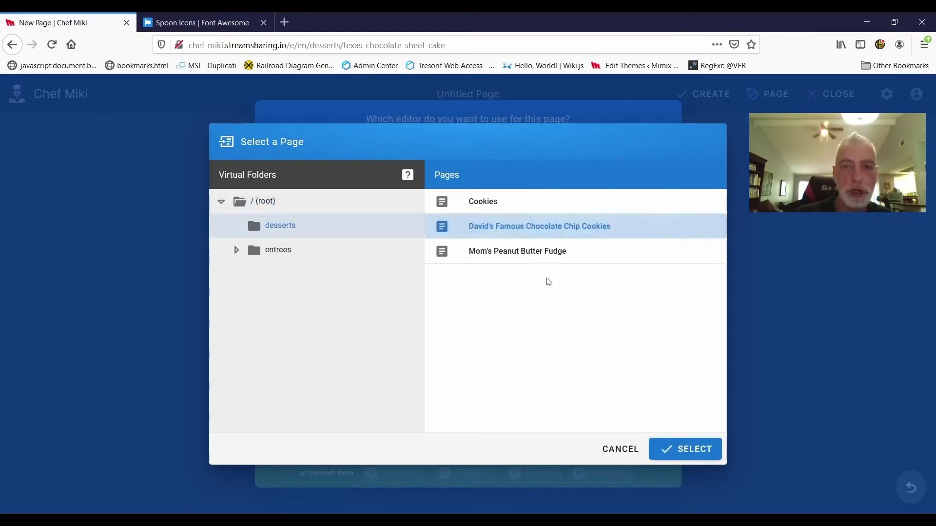
click(687, 449)
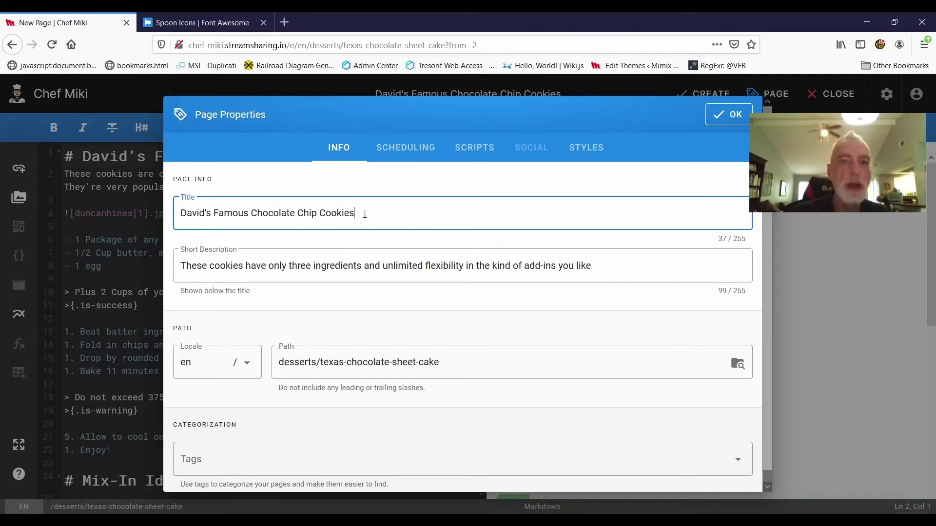
Change the new page's title to "Texas Chocolate Sheet Cake".
drag(364, 215, 143, 265)
text(TexasCh)
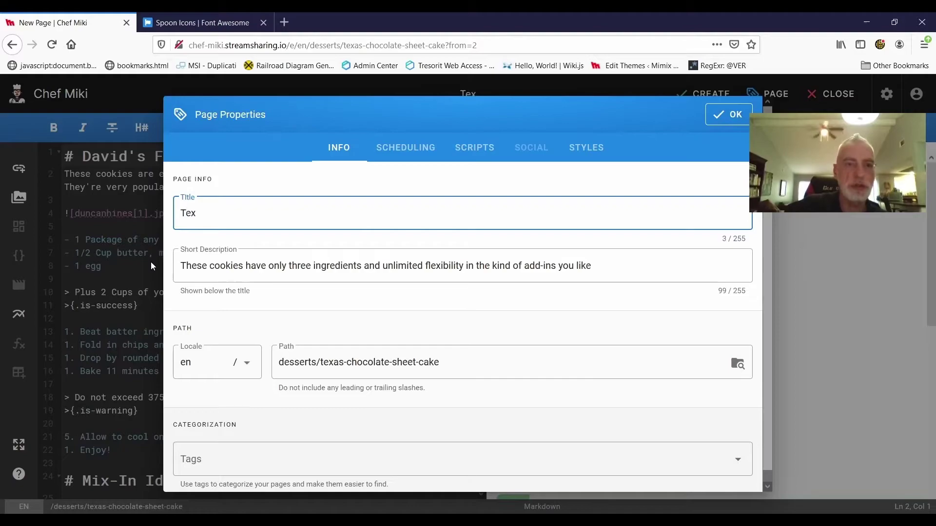
key(BackSpace)
key(BackSpace)
text(Choc)
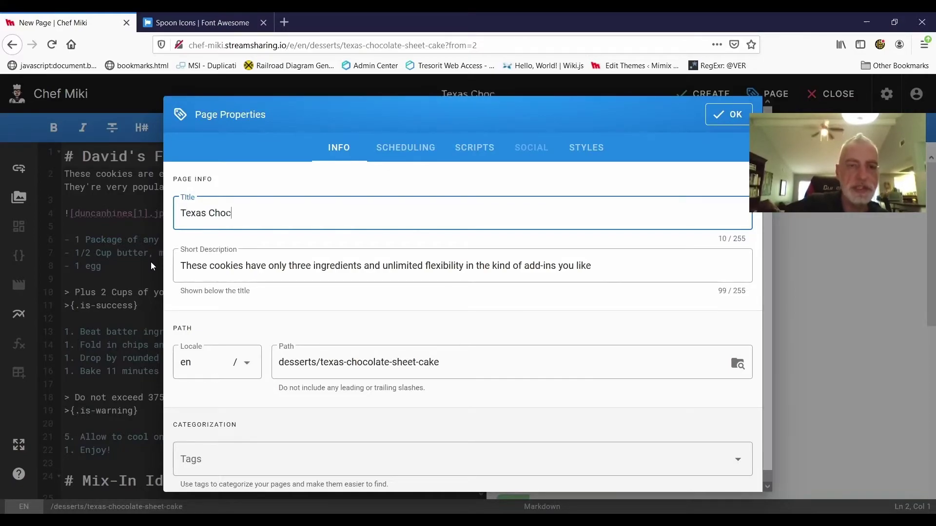
text(olate Sheet Cake)
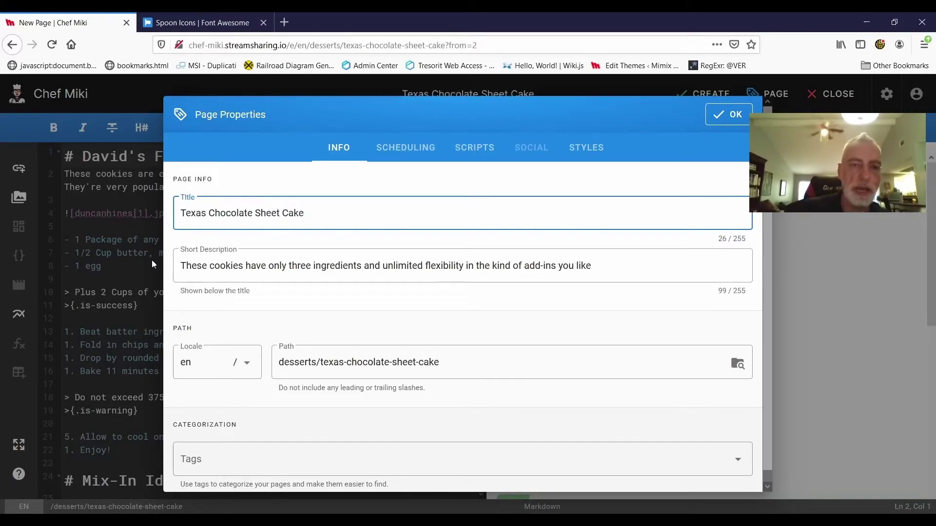
Clear the page's short description, accept the properties and create the page.
key(Tab)
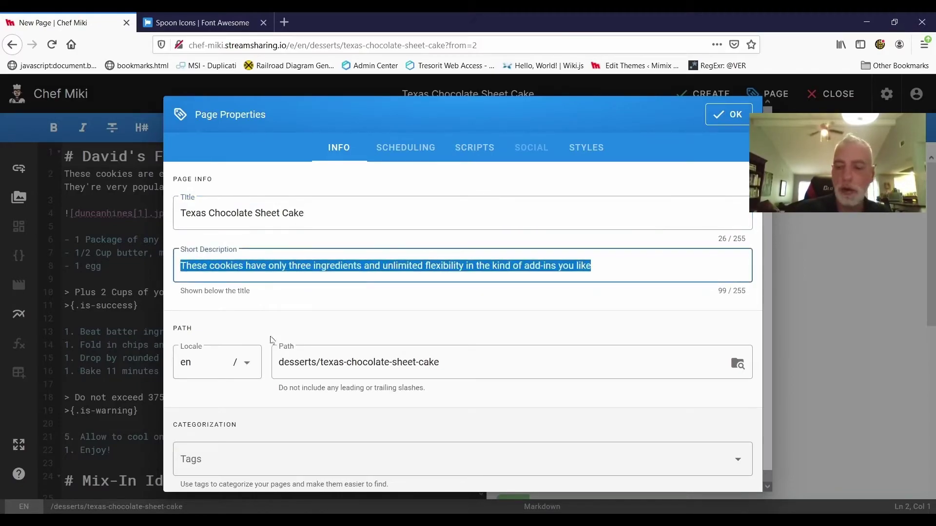
key(BackSpace)
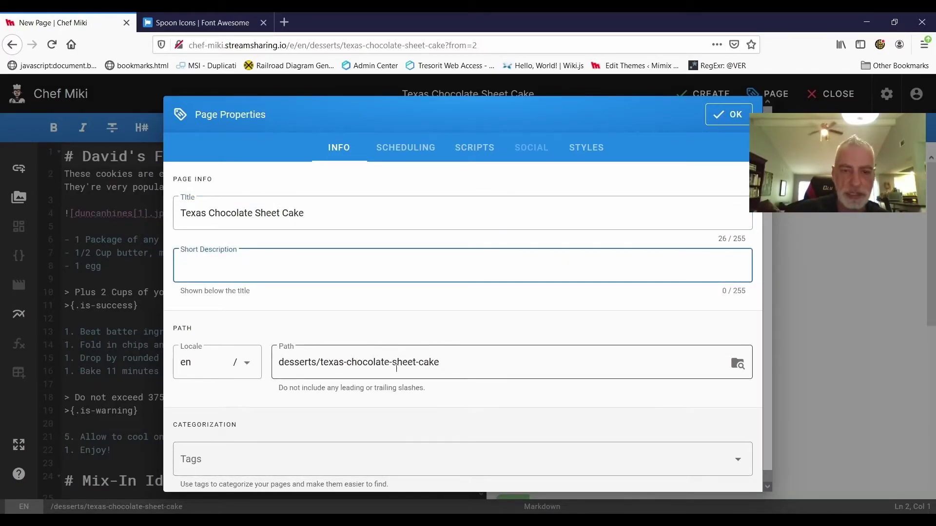
click(728, 115)
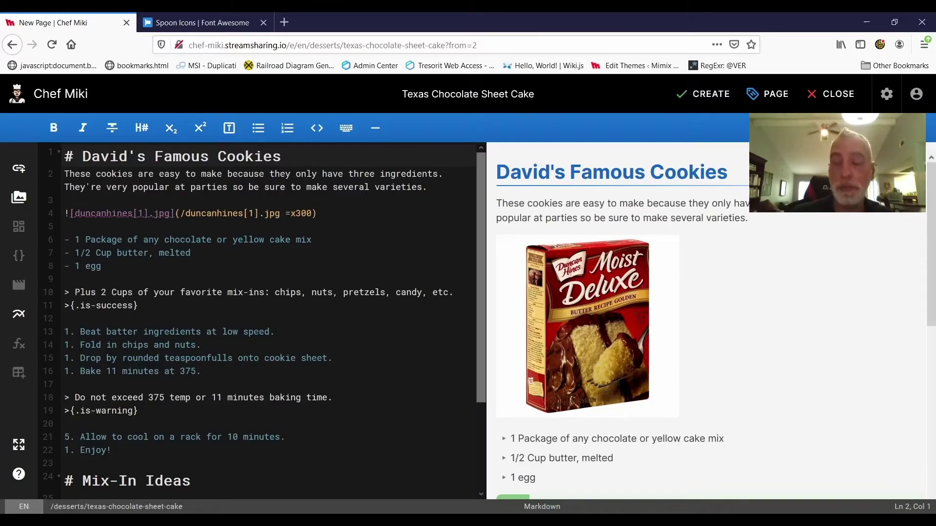
click(703, 94)
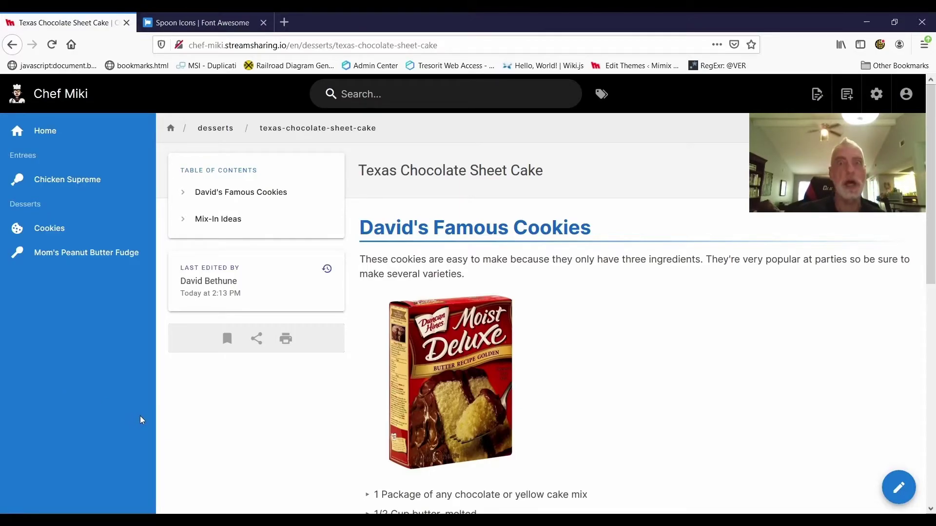
Examine the Texas Chocolate Sheet Cake page's details and available actions in the administration area, including its editor, without changing anything.
click(870, 103)
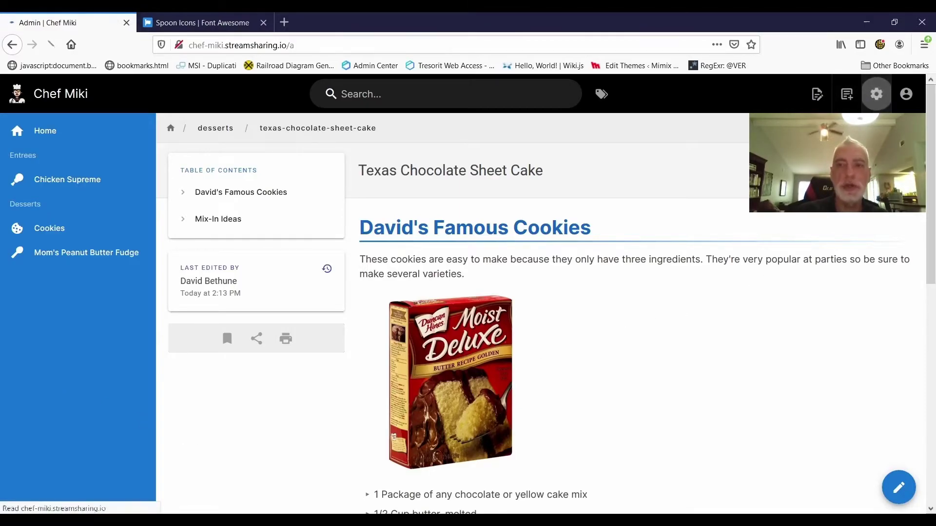
click(71, 272)
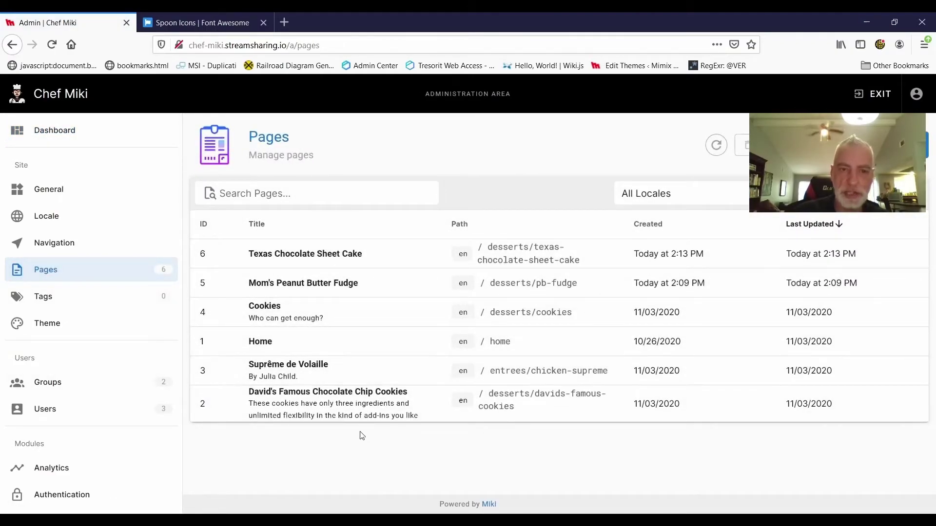
click(359, 256)
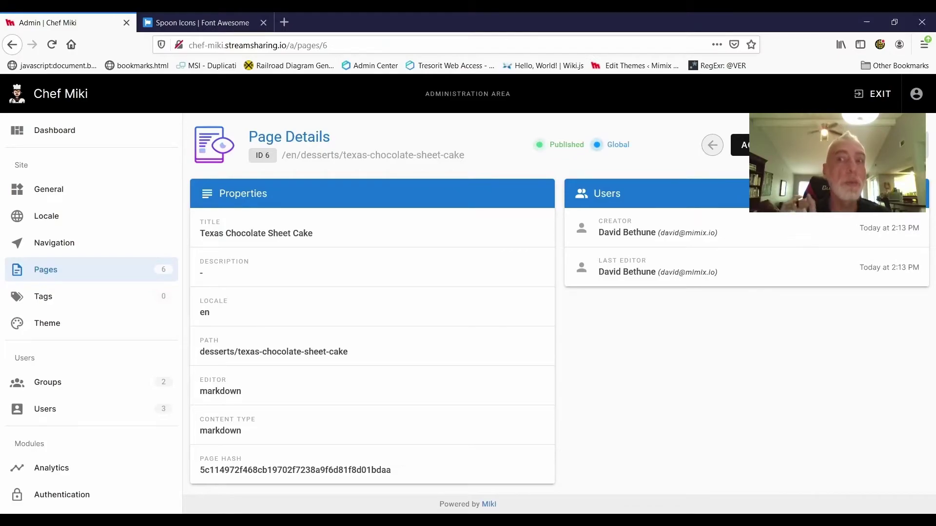
click(741, 145)
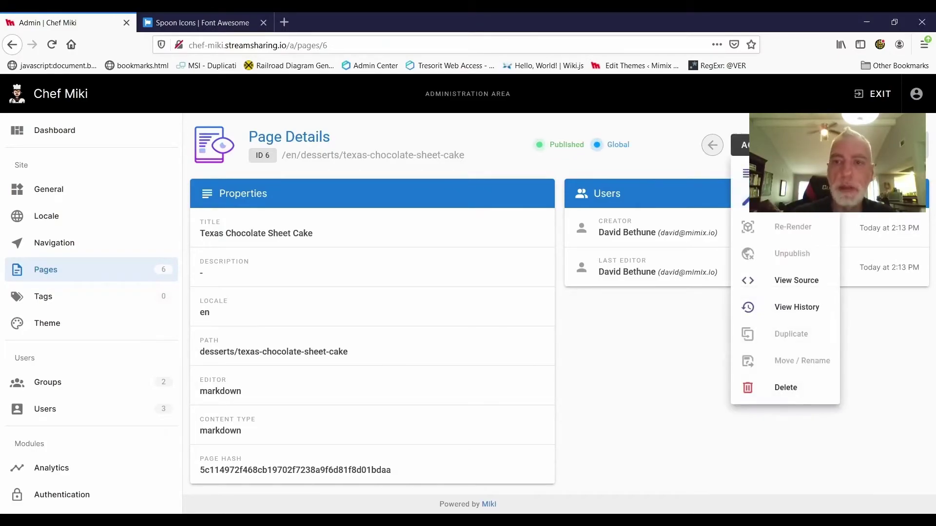
click(784, 223)
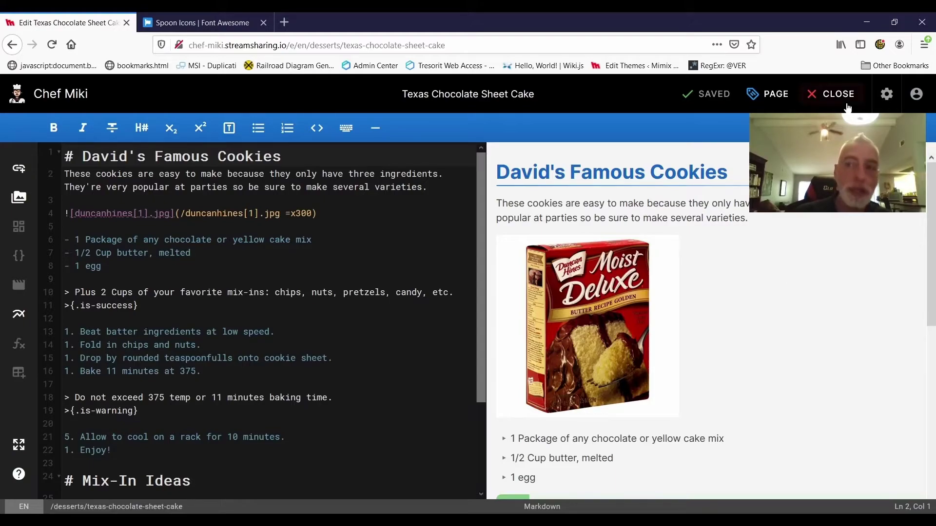
click(828, 94)
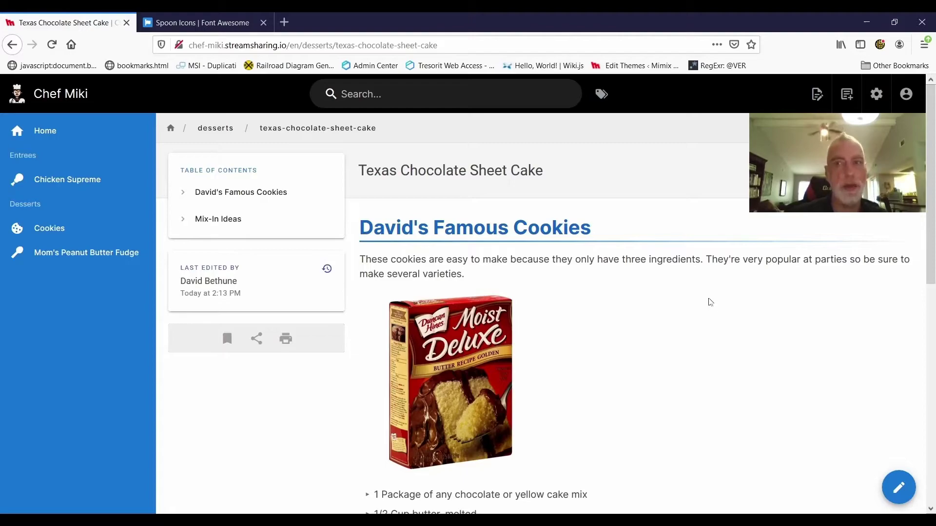
Add a link labelled "Texas Chocolate Sheet Cake" to the end of the site's static navigation.
click(879, 102)
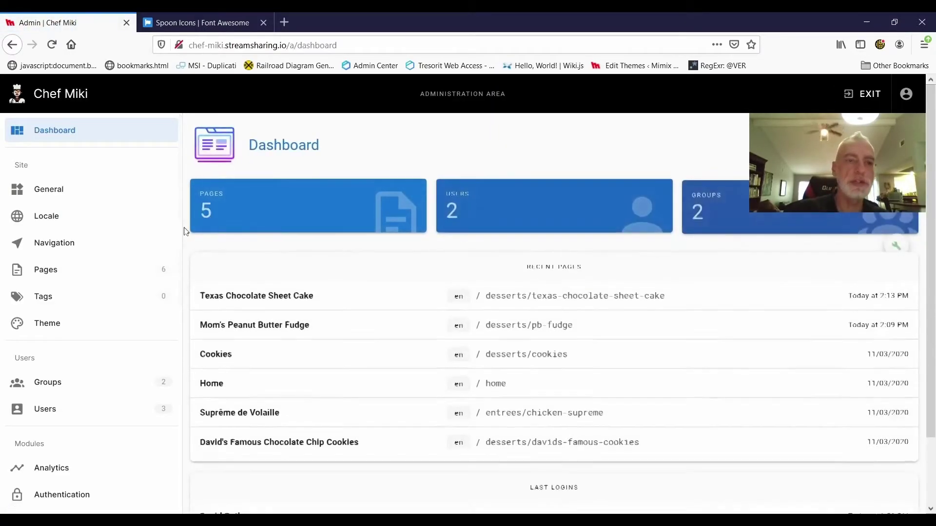
click(92, 240)
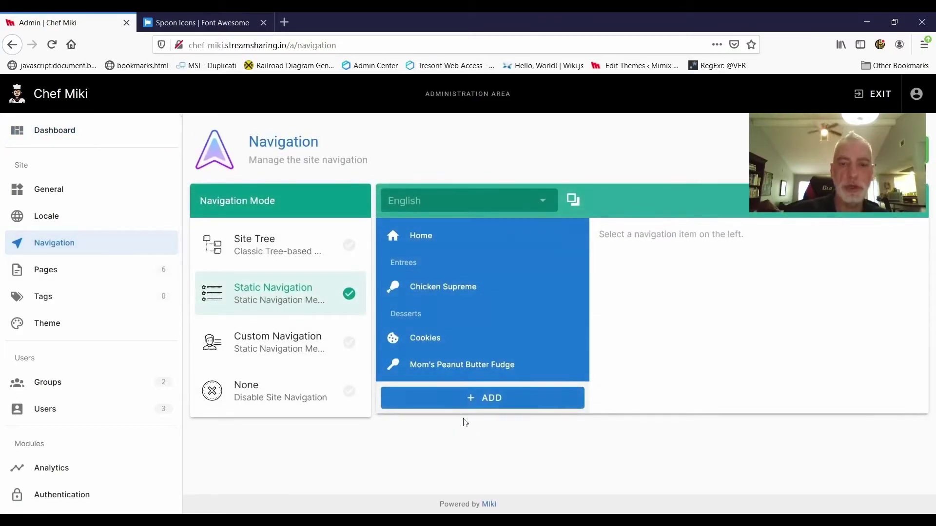
click(467, 405)
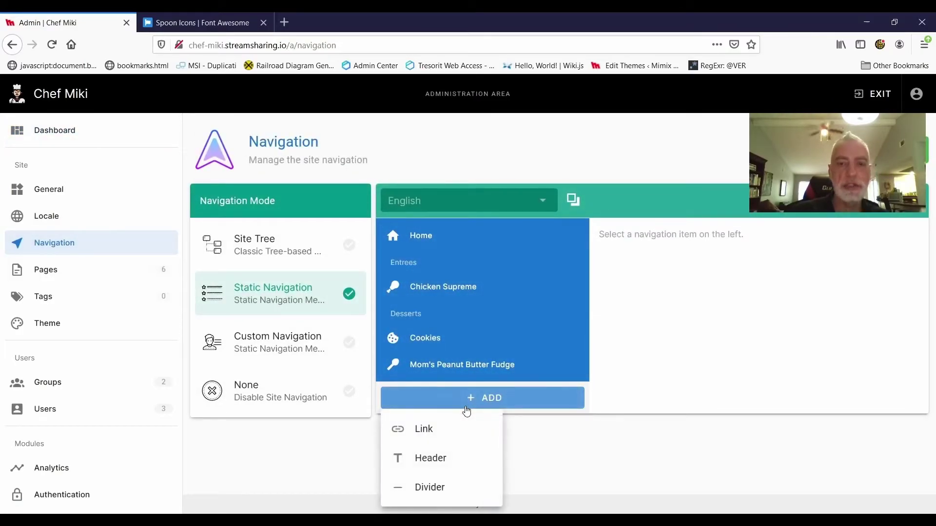
click(444, 440)
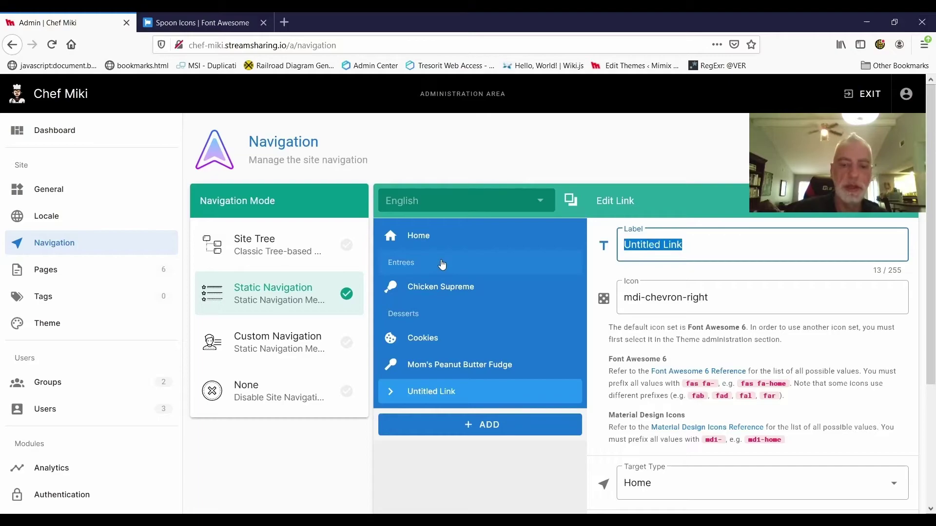
text(TEx)
key(BackSpace)
key(BackSpace)
text(exas Chococlat)
key(BackSpace)
key(BackSpace)
key(BackSpace)
key(BackSpace)
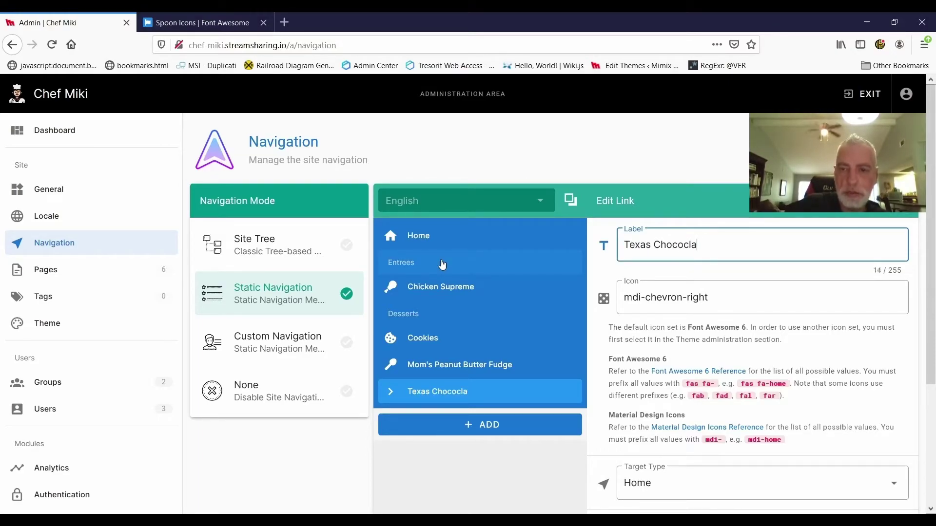
text(late Sheet)
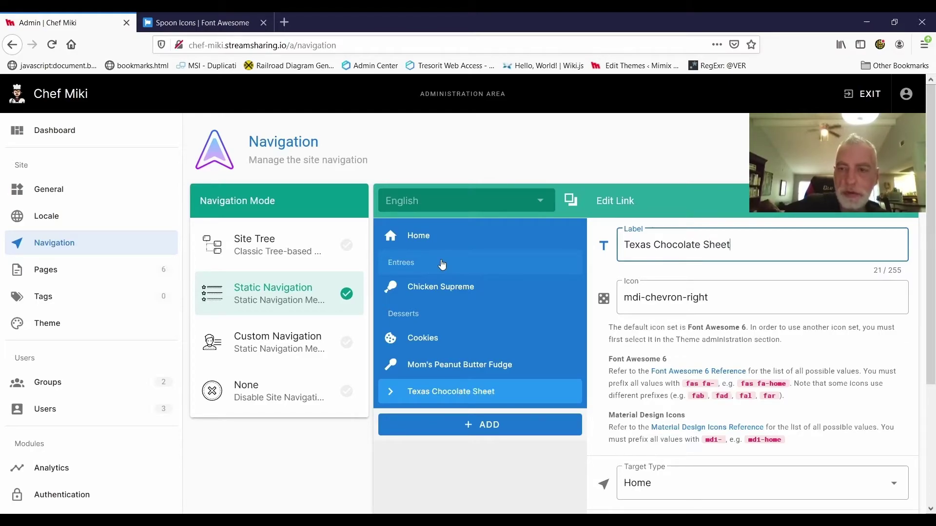
text( Cake)
Look up "cake" icons in the Font Awesome reference.
click(701, 373)
click(701, 372)
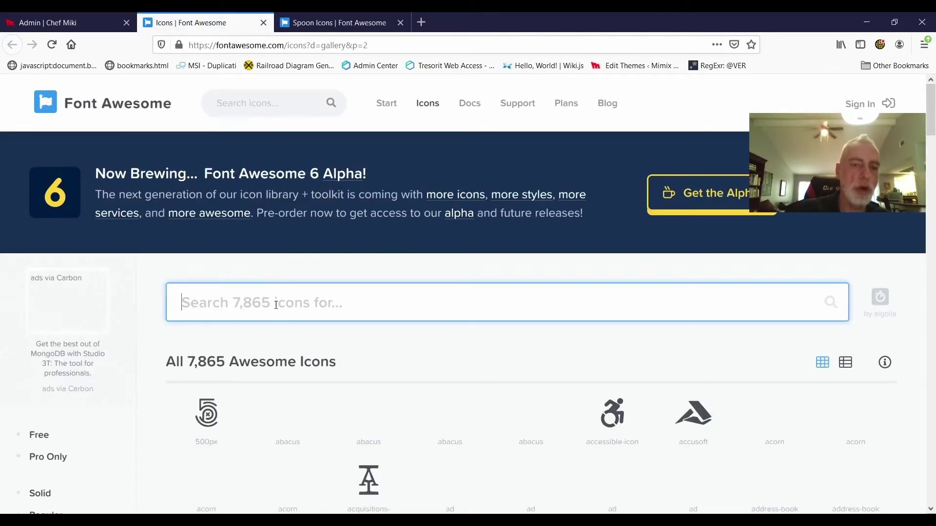
text(cake)
scroll(283, 317, down, 1)
scroll(283, 317, down, 3)
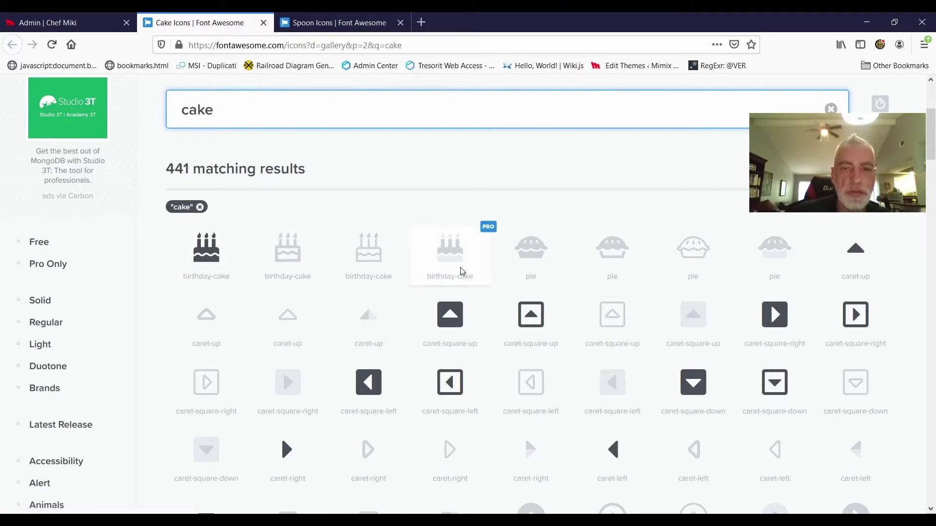
Return to the wiki's navigation settings and set the Texas Chocolate Sheet Cake link's icon to "fad fa-birthday-cake".
click(59, 23)
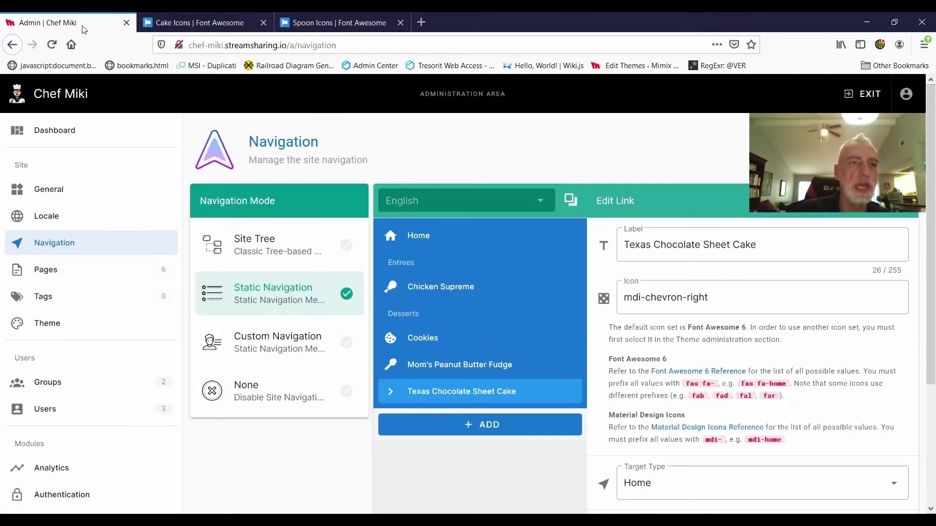
drag(710, 298, 526, 322)
text(fad fa-f)
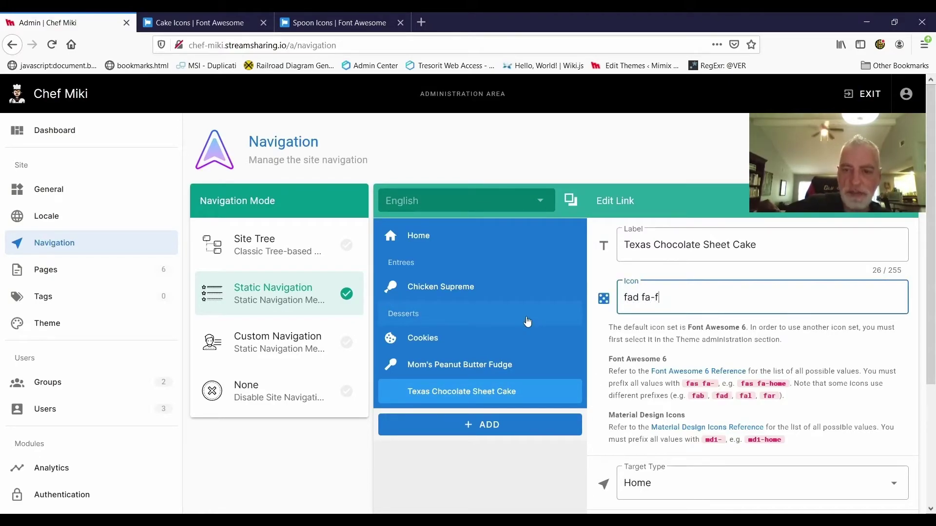
key(BackSpace)
text(birthday-cake)
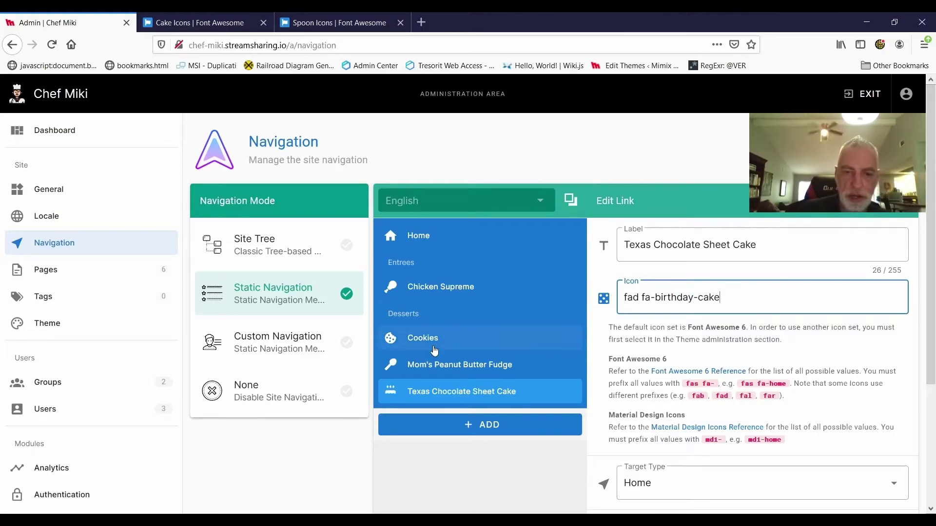
Change the birthday cake icon's style prefix to "fas" so the value reads "fas fa-birthday-cake".
click(486, 435)
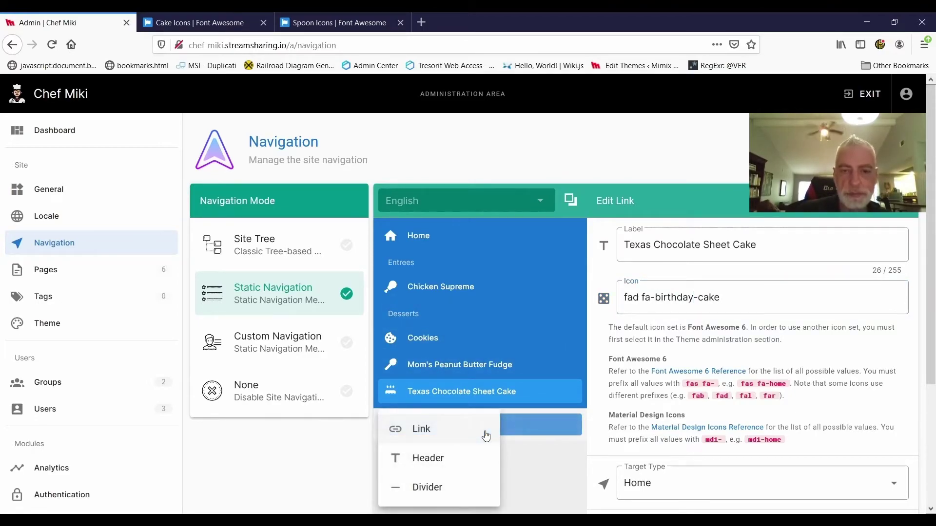
click(639, 299)
key(BackSpace)
text(s)
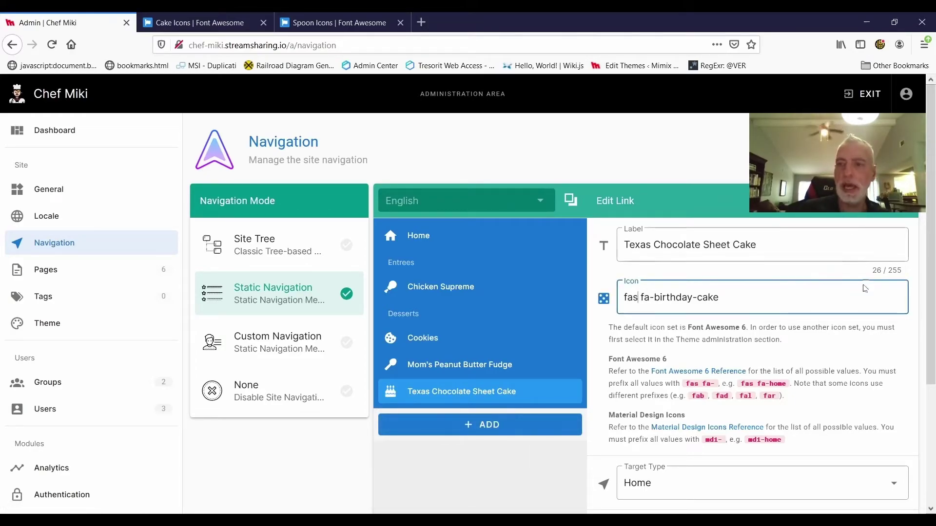
Point the link to the Texas Chocolate Sheet Cake page in the desserts folder, using target type Page, and save the navigation.
scroll(759, 397, down, 2)
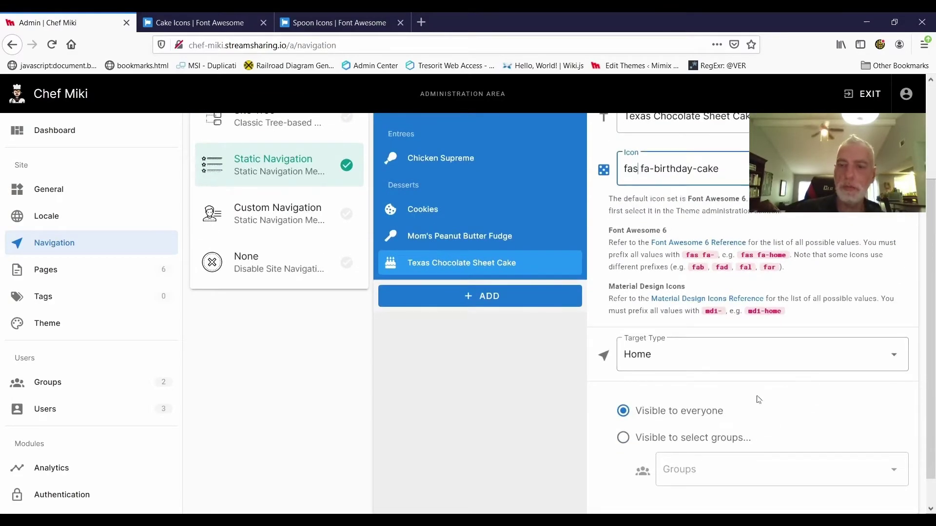
scroll(759, 397, down, 1)
click(728, 326)
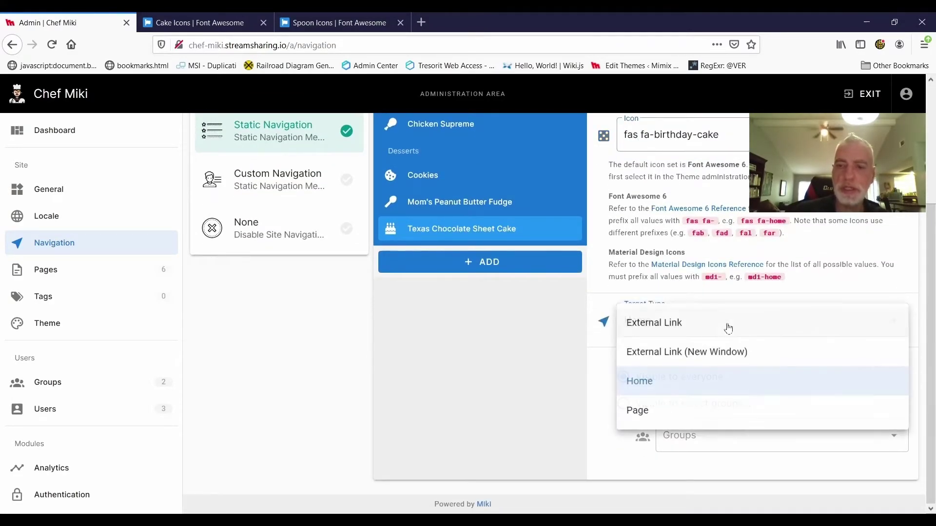
click(672, 411)
click(691, 359)
click(271, 215)
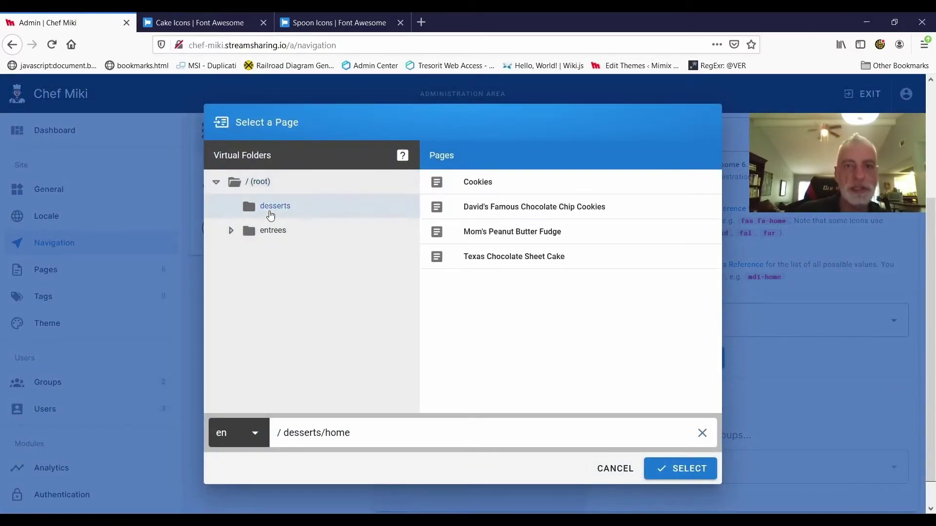
click(532, 263)
click(697, 473)
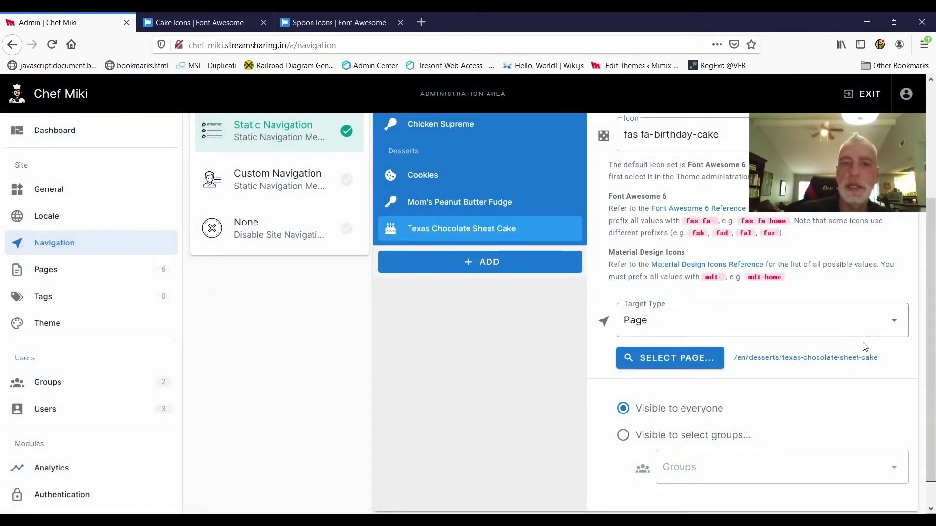
scroll(863, 348, up, 4)
click(875, 149)
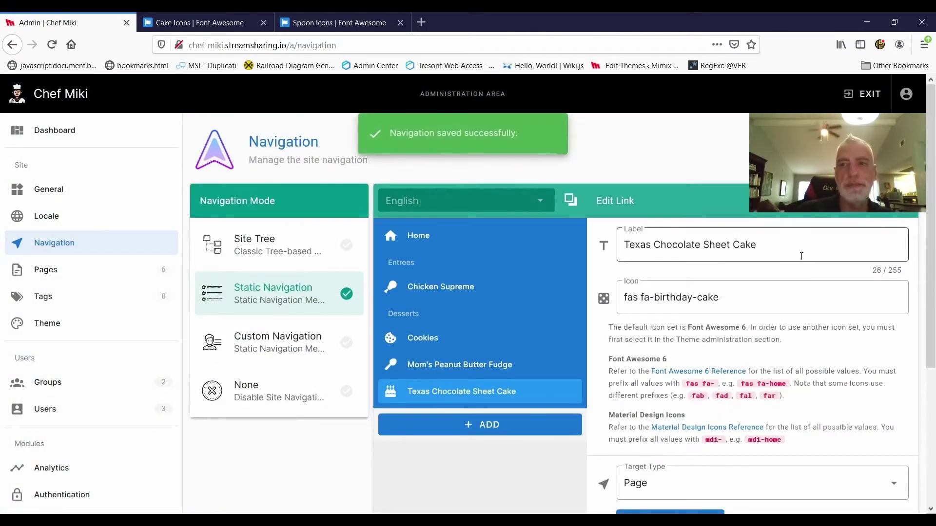
Exit the administration area, test the Texas Chocolate Sheet Cake link in the site navigation, and look over the Cookies page.
click(867, 95)
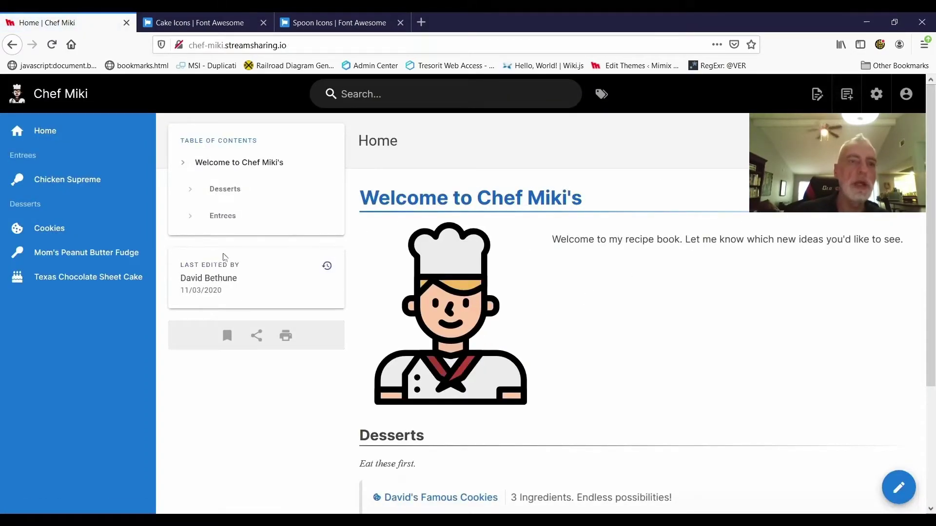
click(73, 281)
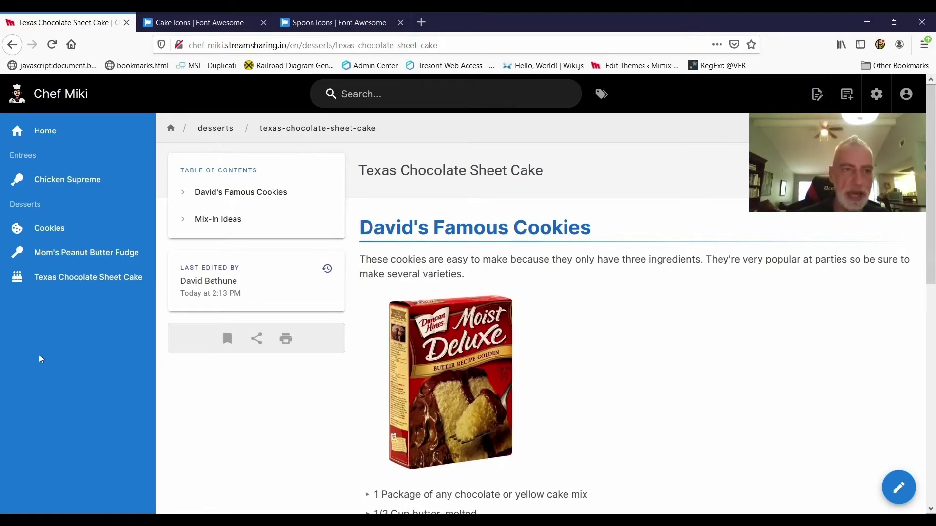
click(59, 229)
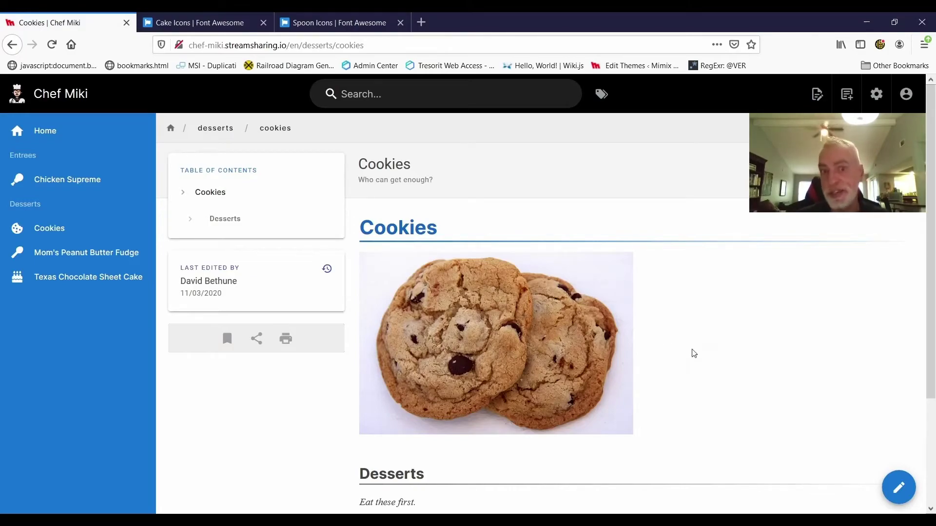
scroll(696, 351, down, 3)
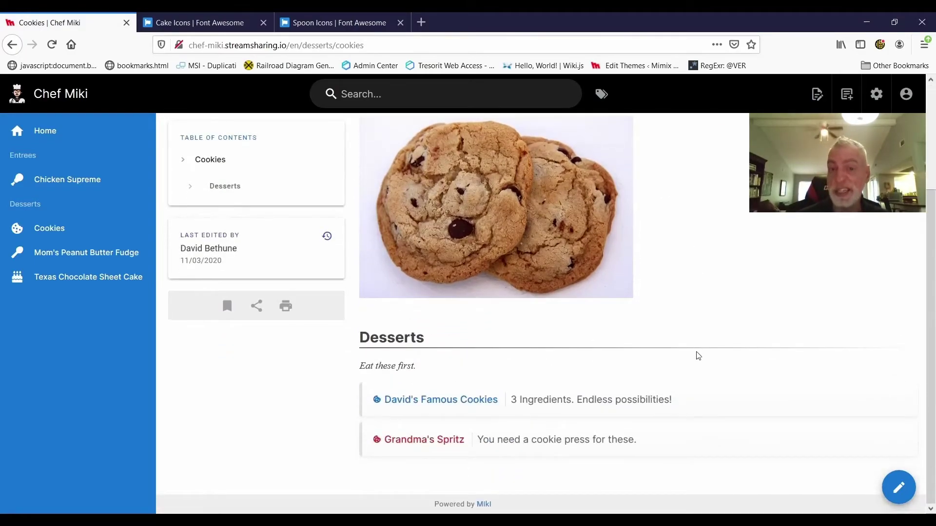
scroll(697, 353, up, 3)
scroll(591, 335, down, 3)
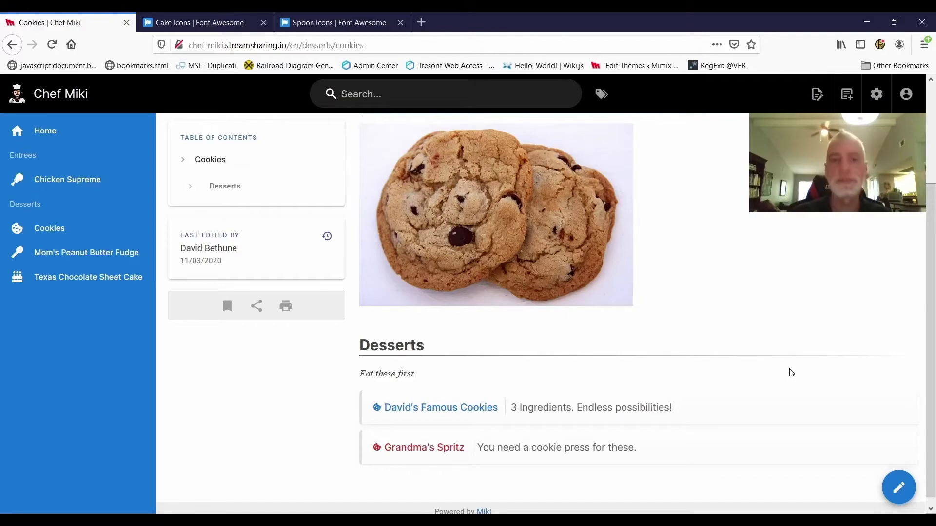
scroll(794, 379, up, 3)
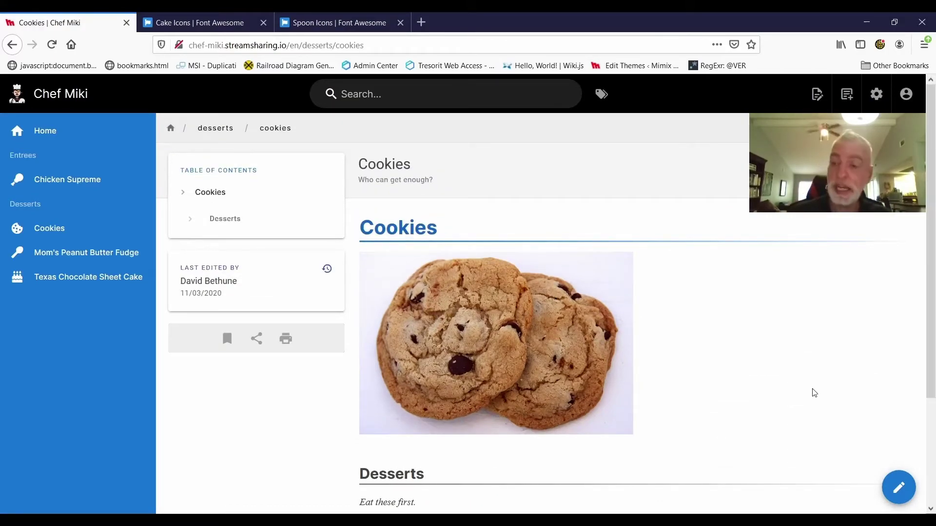
Duplicate the Cookies page to the new location desserts/candy.
mouse_move(898, 486)
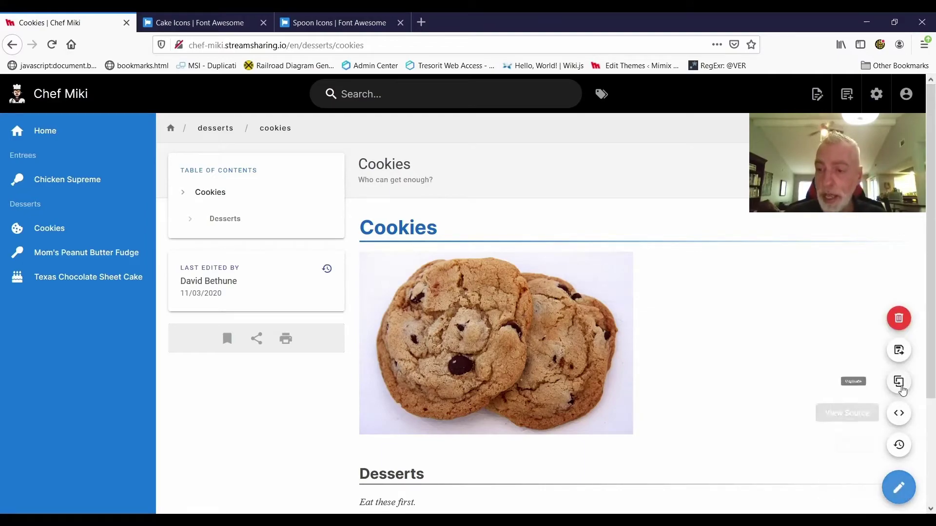
click(900, 385)
click(268, 207)
drag(368, 434, 322, 443)
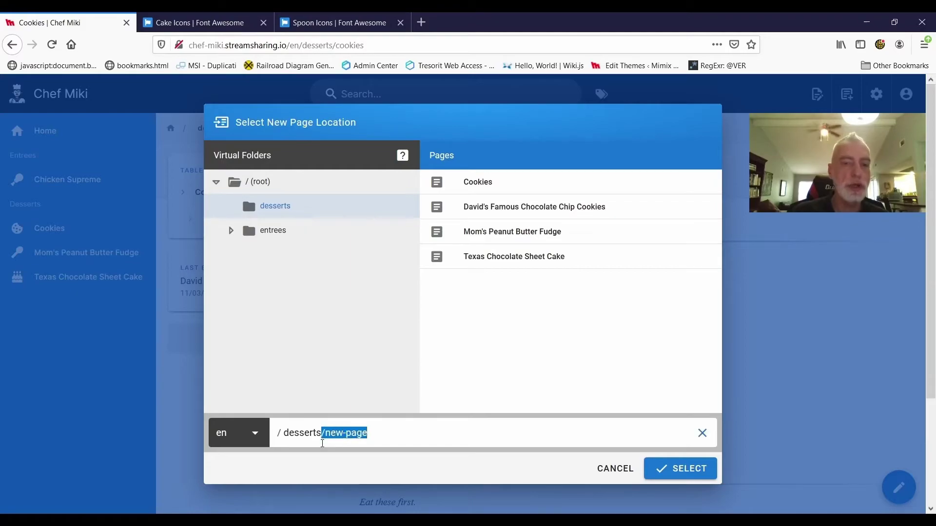
text(/candy)
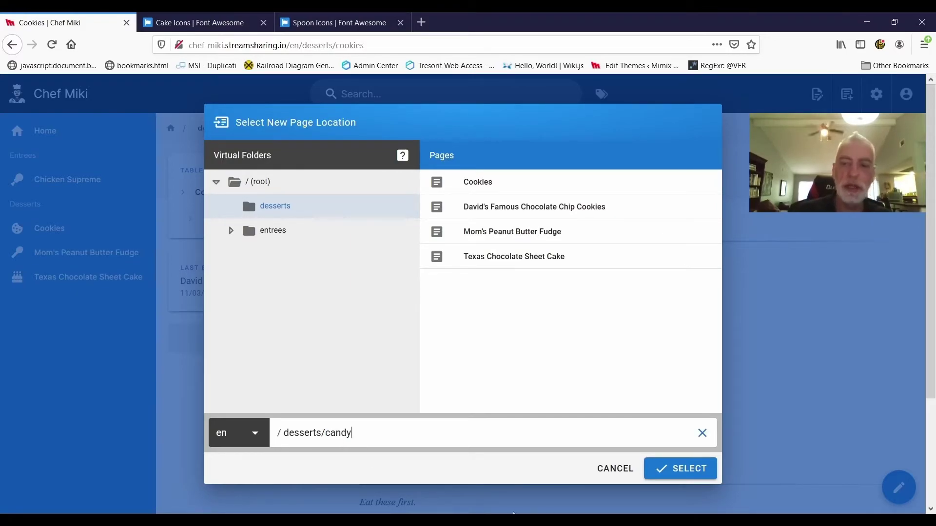
click(682, 473)
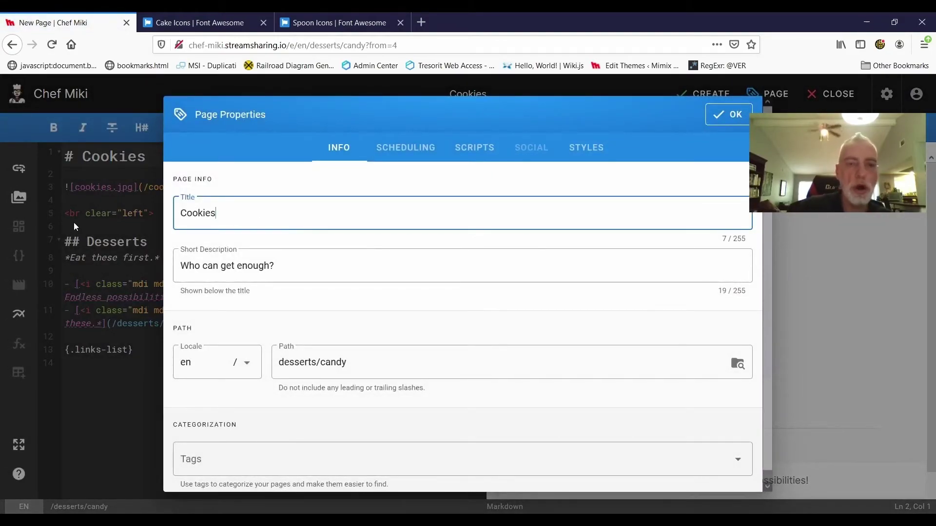
Title the duplicated page "Candy", clear its short description, and create the page.
key(ctrl+a)
text(Candy)
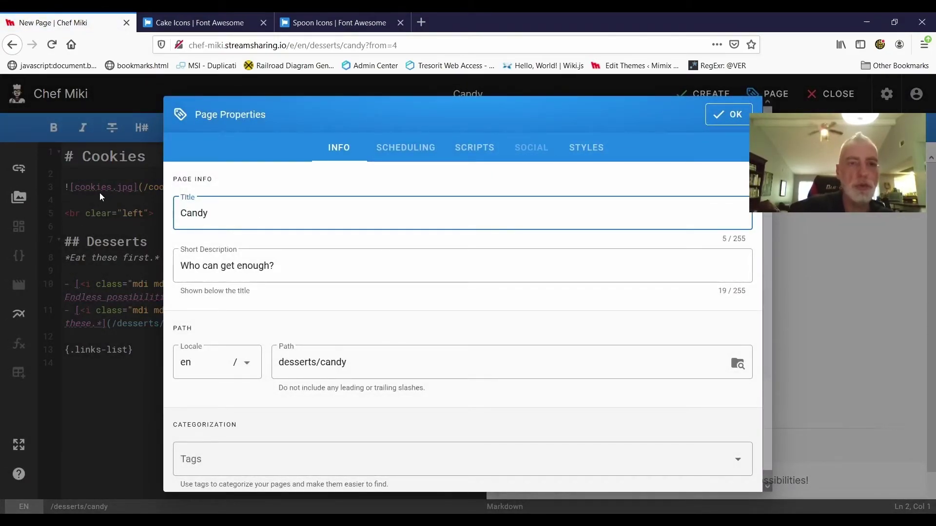
key(Tab)
key(BackSpace)
click(729, 115)
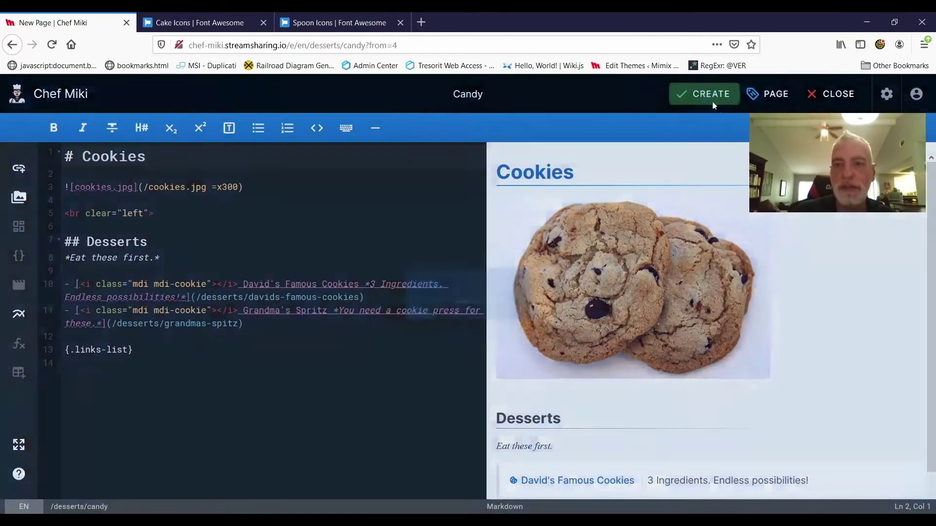
click(711, 97)
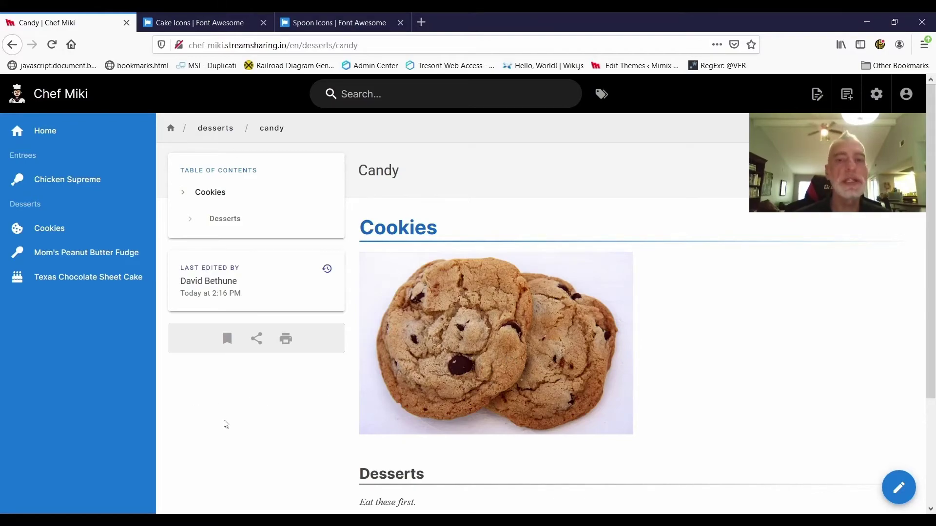
Edit the Candy page and add the line "Be sure to see my favorite candy recipes." below the links list.
scroll(533, 361, down, 2)
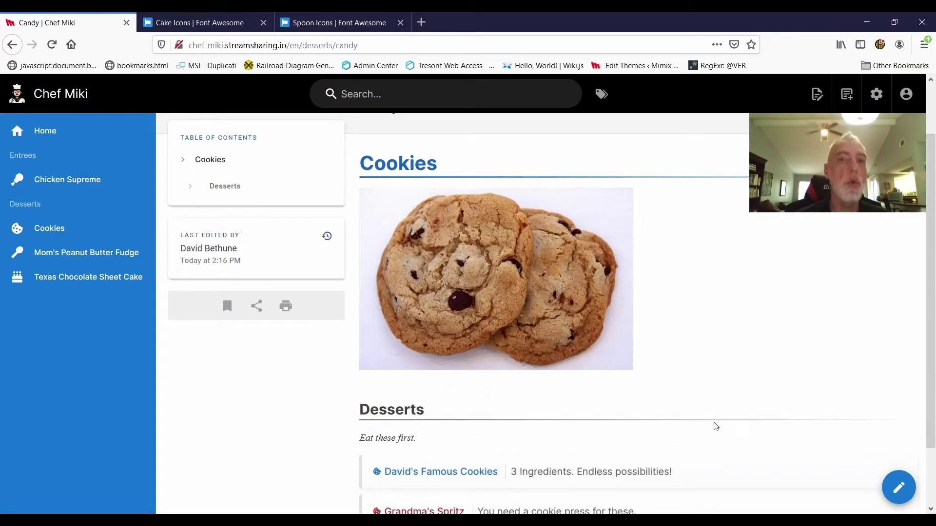
scroll(774, 426, down, 2)
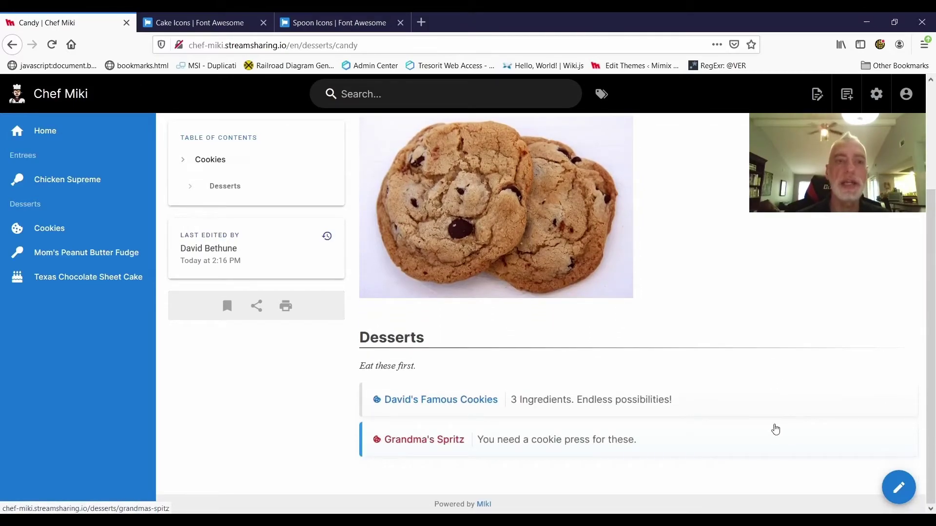
scroll(776, 434, up, 4)
click(906, 496)
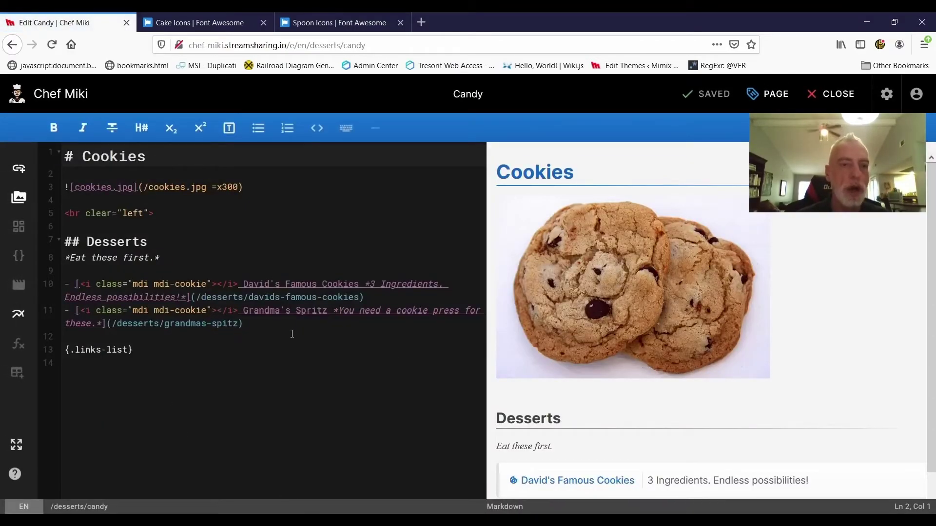
click(291, 337)
click(278, 351)
key(Return)
key(Return)
text(Be sure to see my favorite candy recipes.)
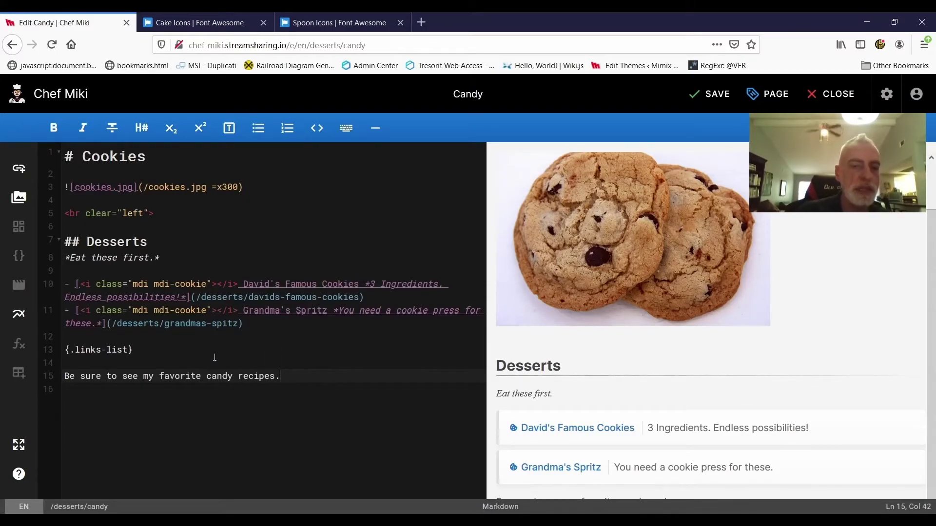
Link the word "candy" in the new sentence to the Candy page in the desserts folder, removing the duplicate unlinked word.
double_click(222, 376)
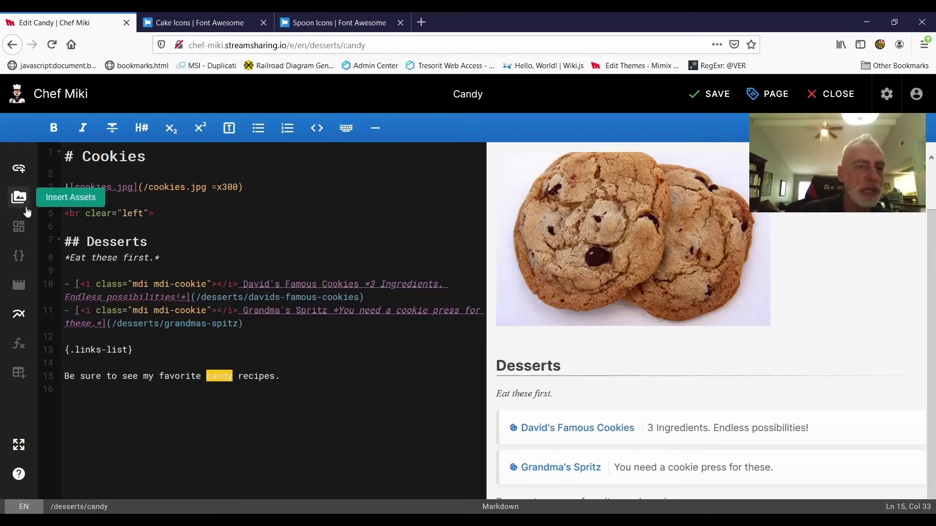
click(20, 169)
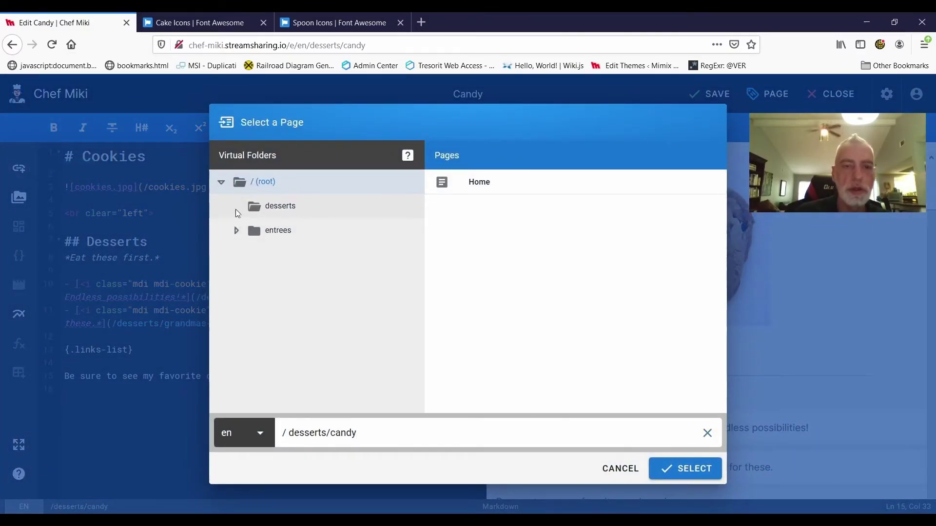
click(275, 209)
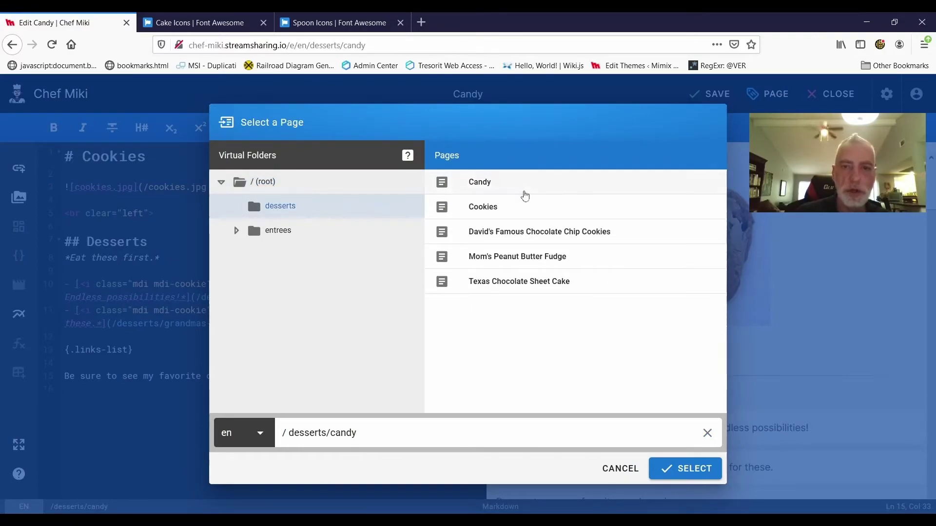
click(510, 190)
click(706, 480)
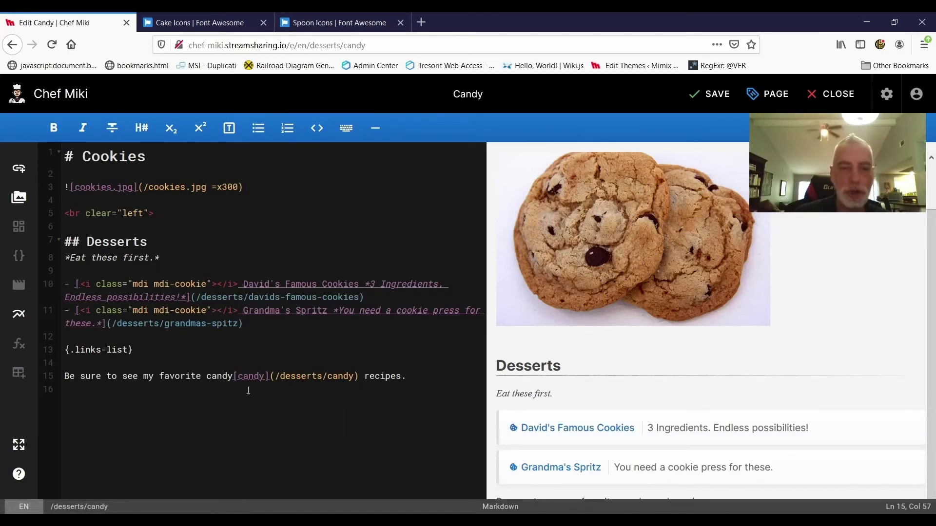
double_click(231, 378)
drag(233, 377, 207, 376)
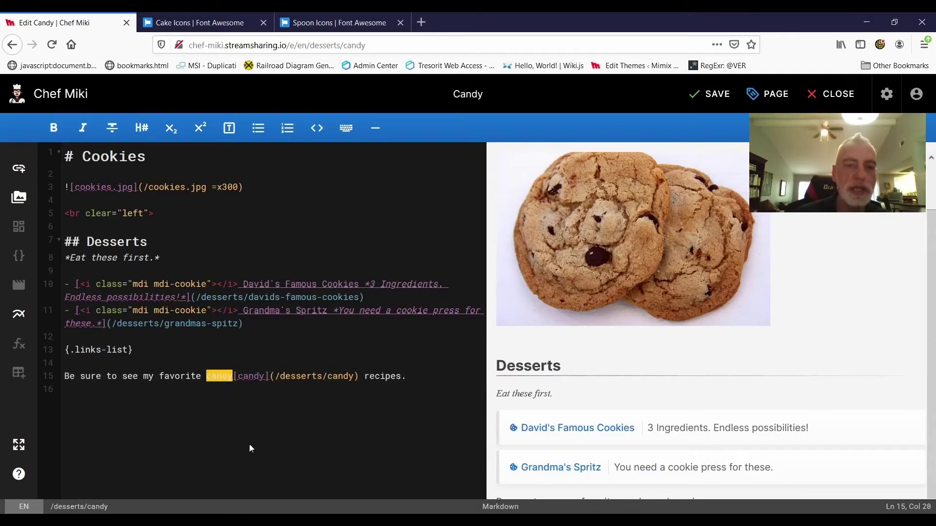
key(BackSpace)
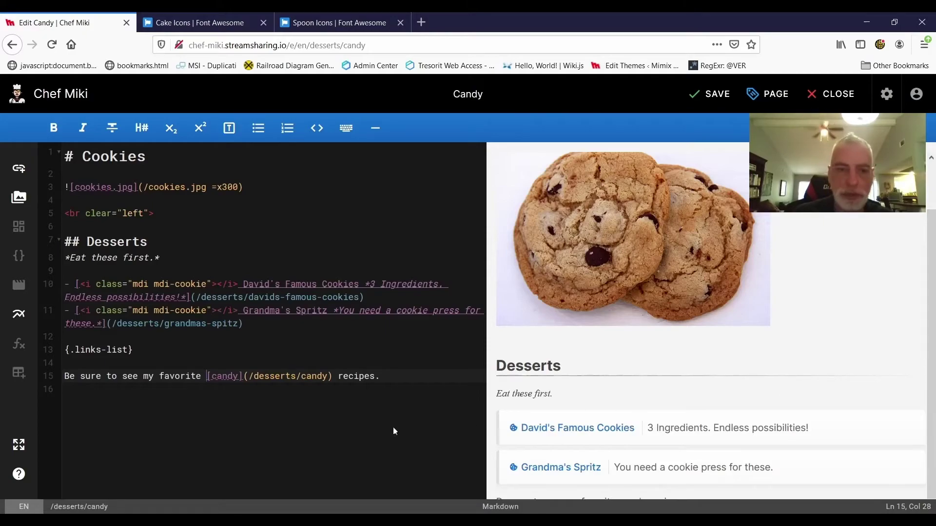
Add two blank lines below the sentence, save the Candy page, and close the editor.
key(Return)
key(Return)
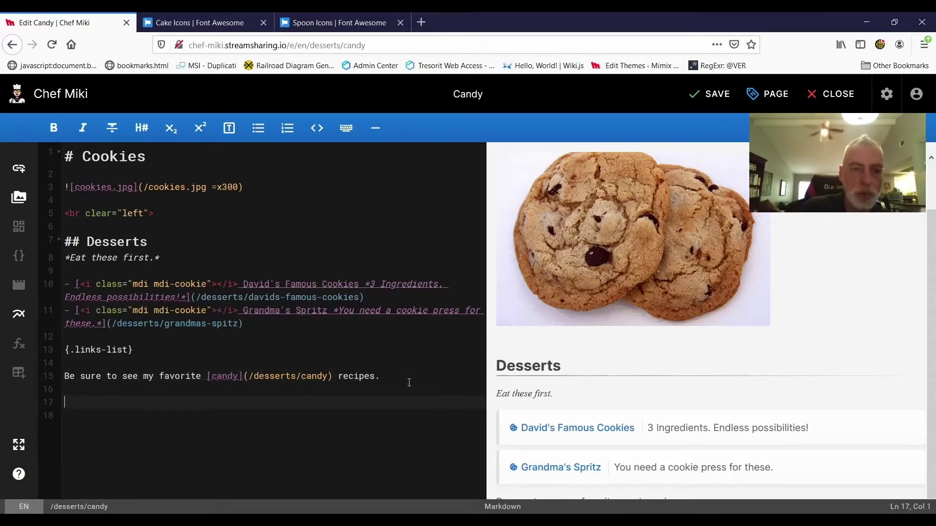
click(710, 95)
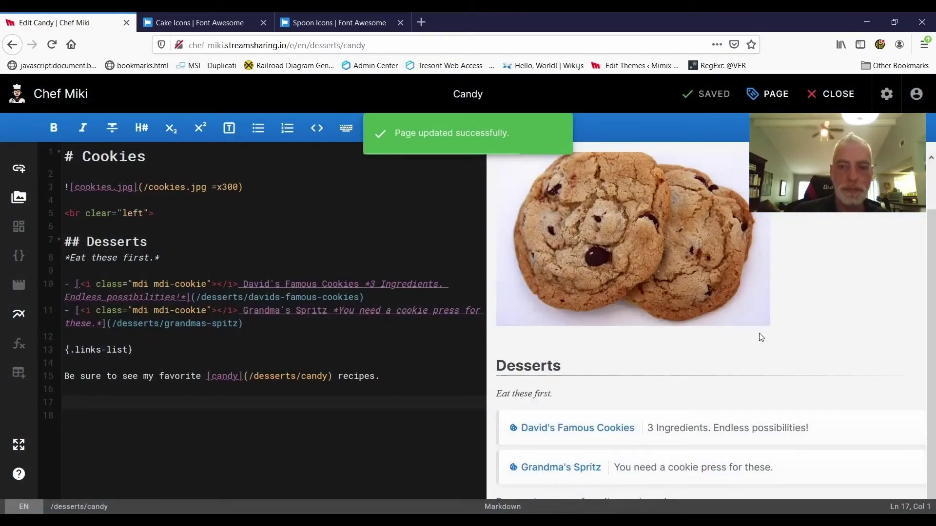
click(832, 95)
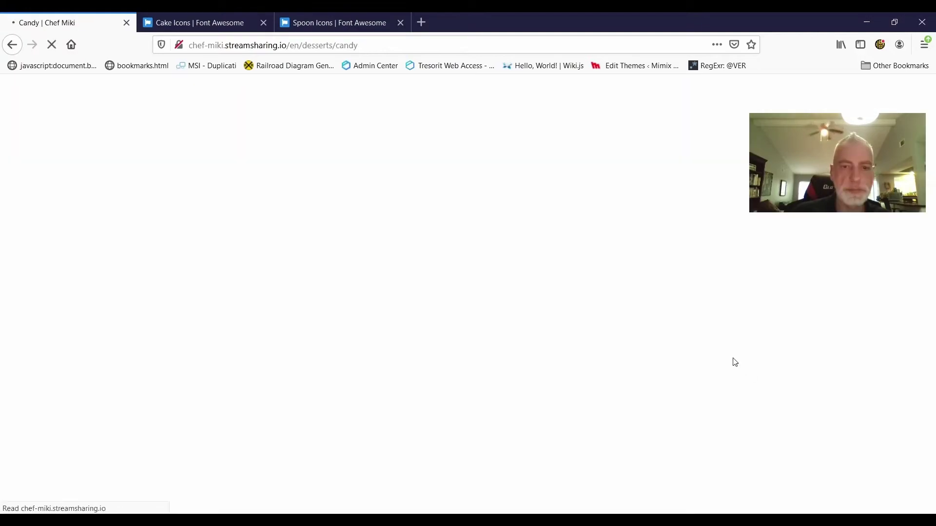
Test the candy link at the end of the page and return to the previous page.
scroll(751, 353, down, 3)
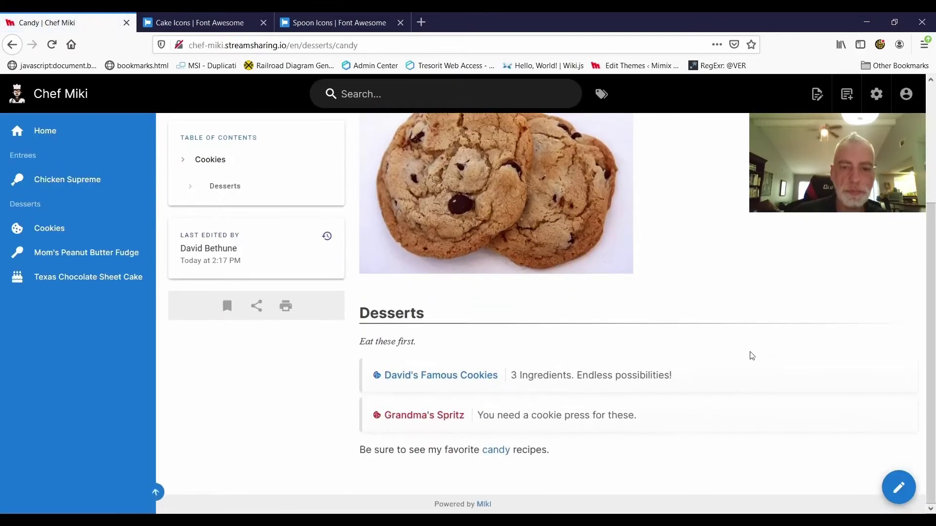
click(502, 453)
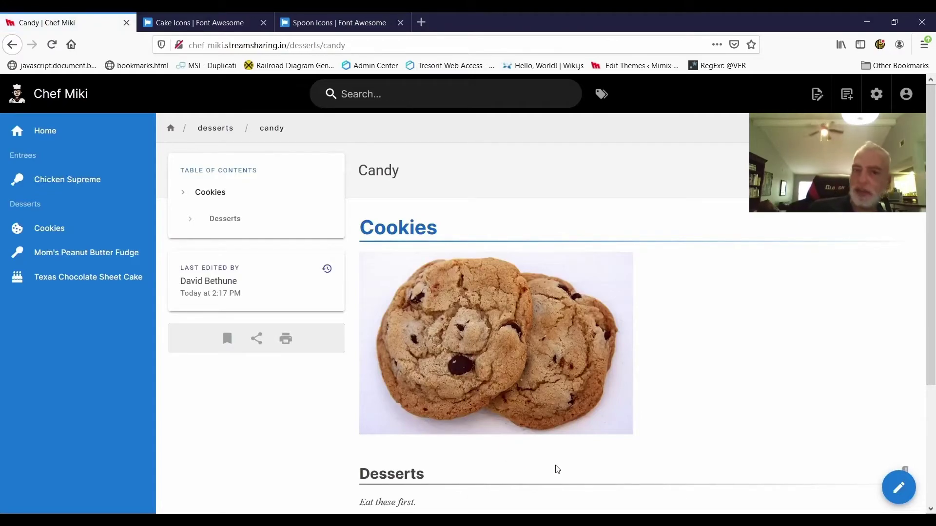
click(13, 45)
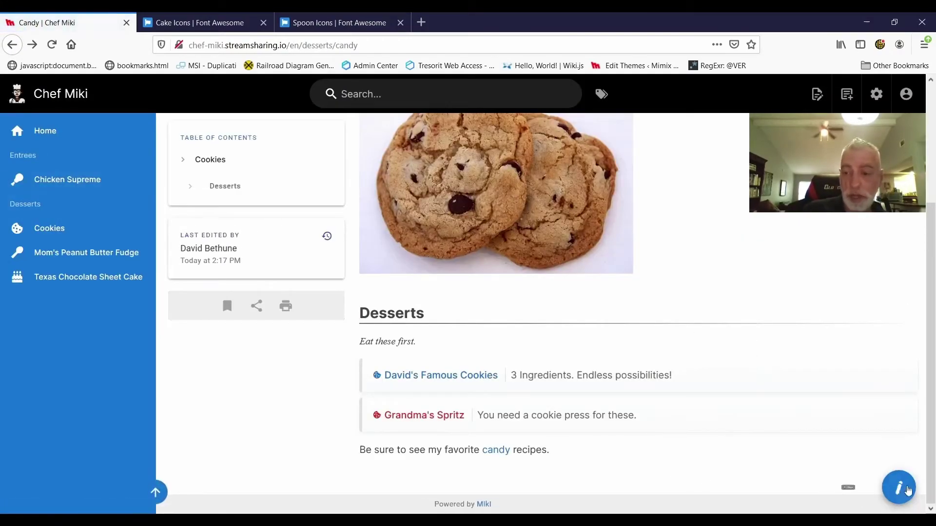
Edit the Candy page so the sentence's link reads "vegetables" and points to /vegetables, and save the page.
click(898, 484)
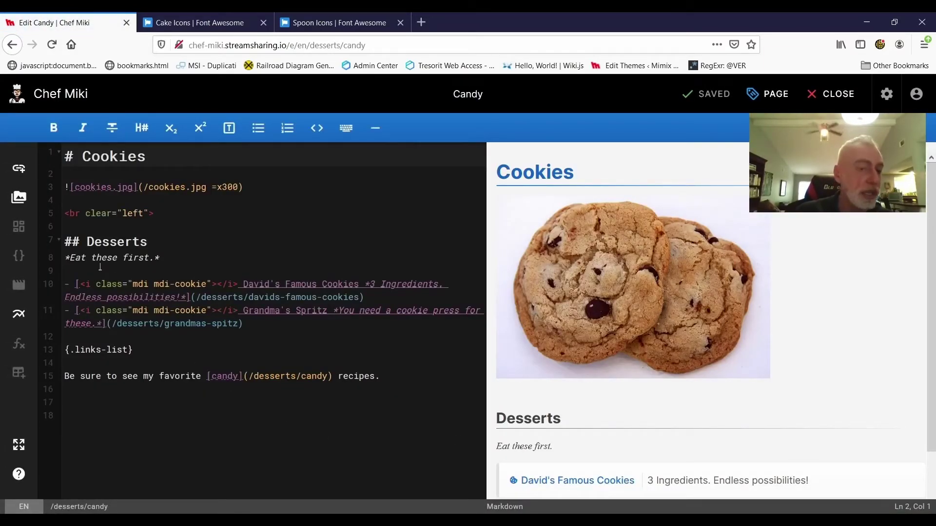
double_click(225, 376)
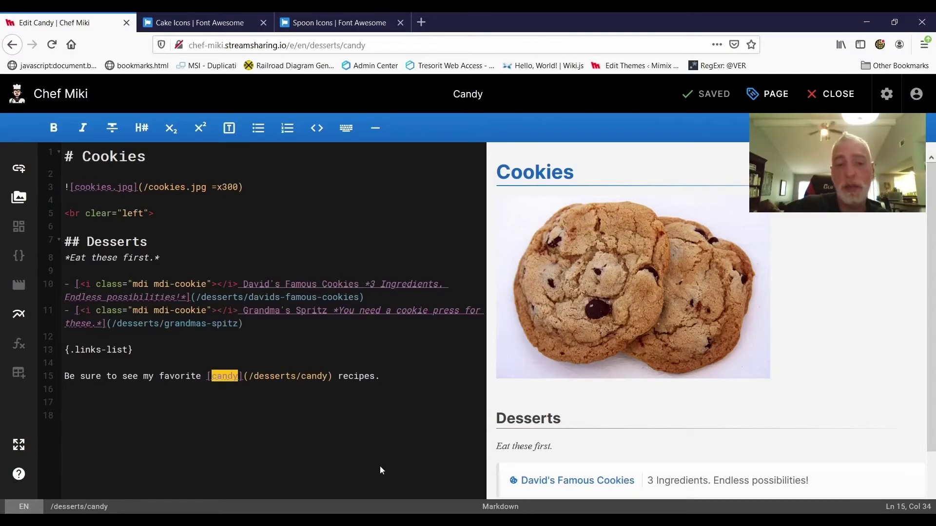
text(vegetables)
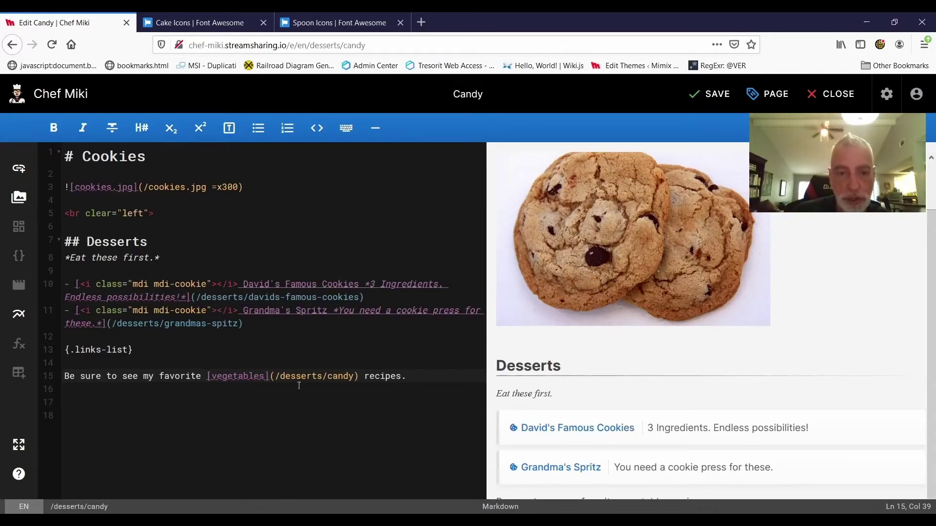
drag(281, 380, 354, 379)
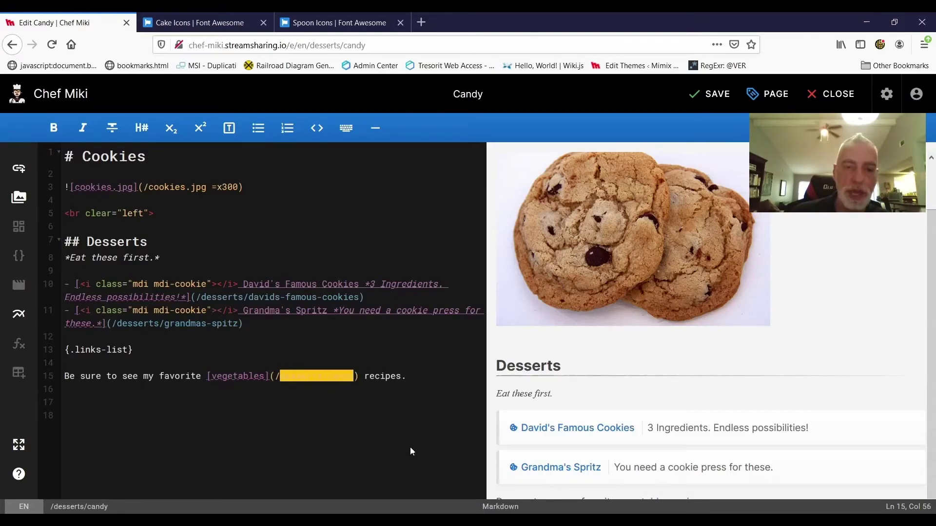
text(vegetables)
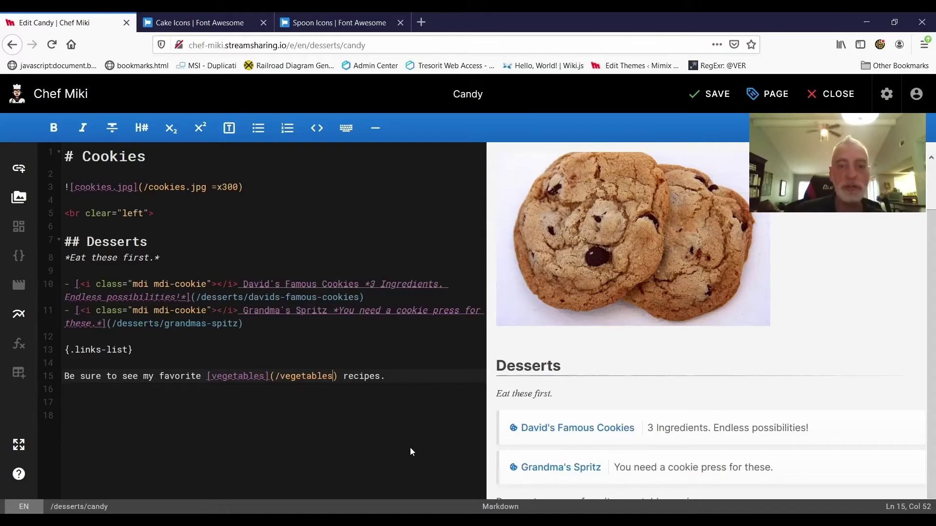
click(711, 95)
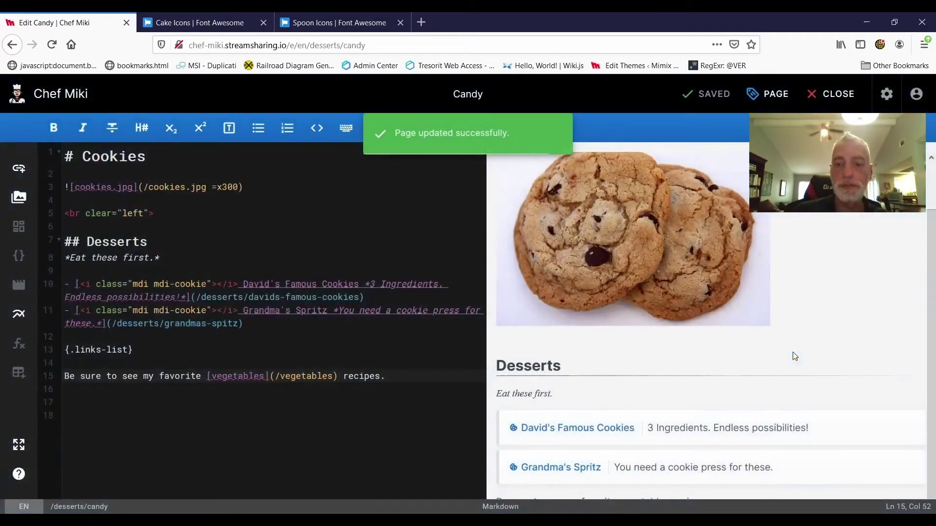
Close the Candy page editor, test the vegetables link at the end of the page, and return to the Candy page.
click(831, 94)
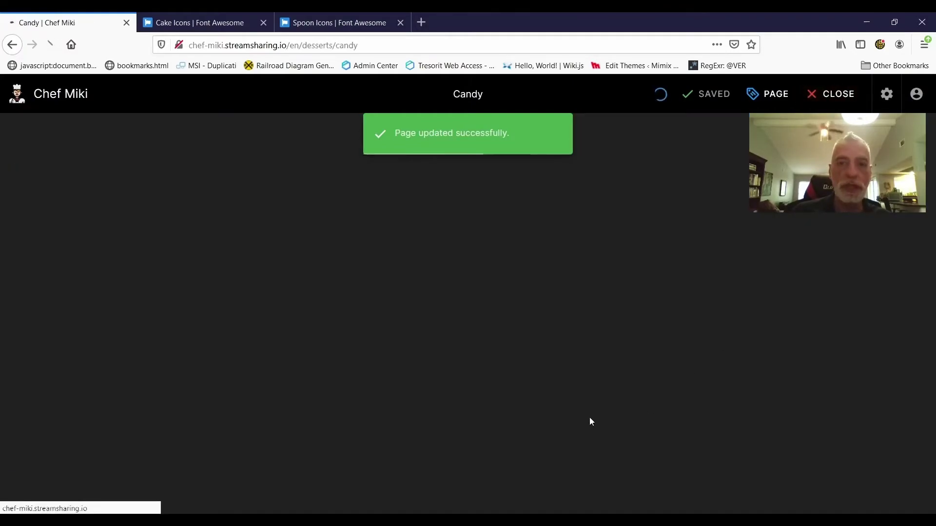
scroll(592, 422, down, 3)
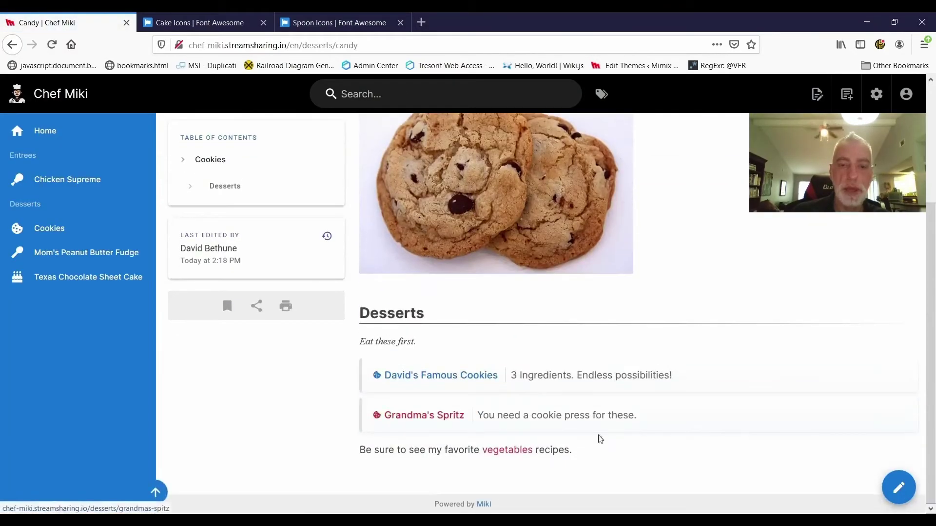
click(518, 452)
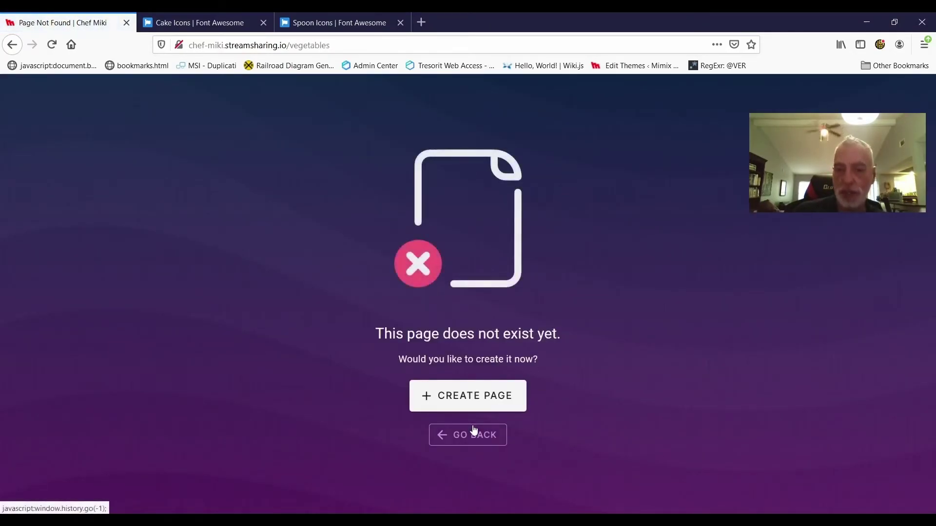
click(474, 434)
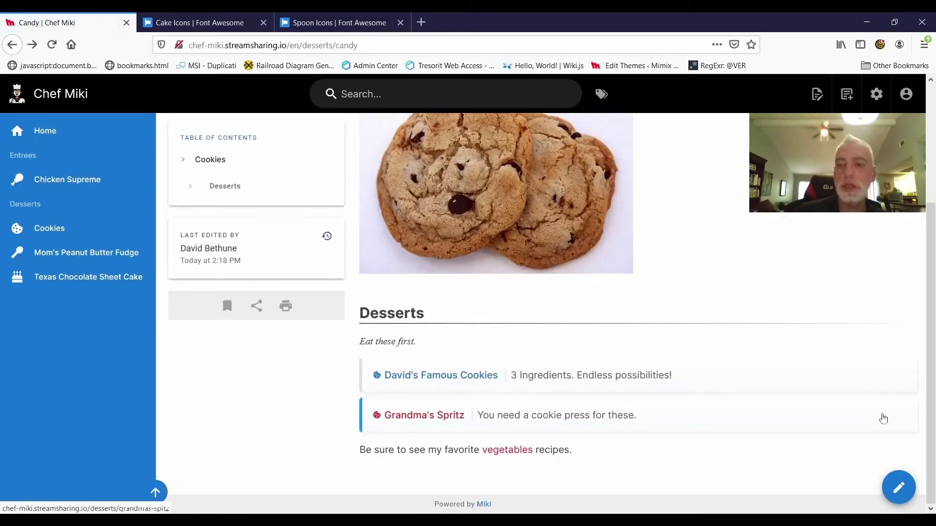
Delete the sentence with the vegetables link from the Candy page, save the page, and close the editor.
click(898, 487)
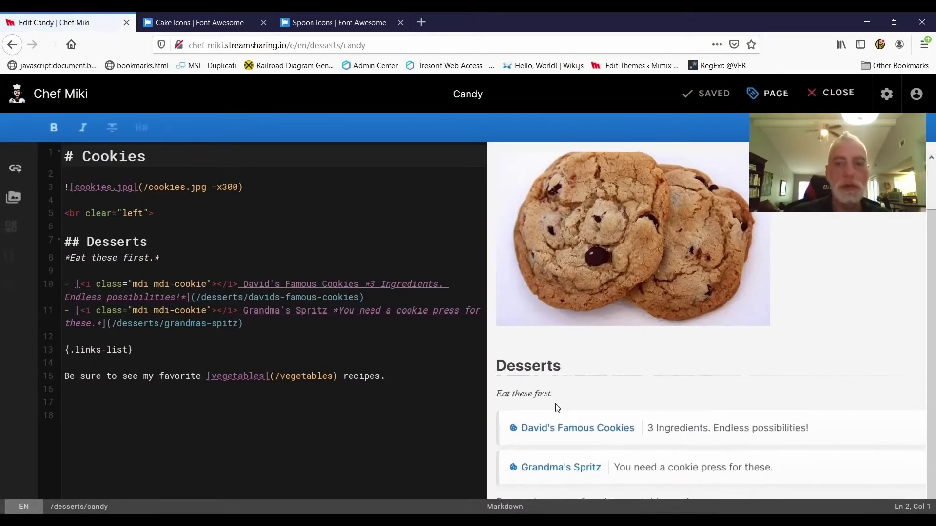
drag(390, 375, 25, 358)
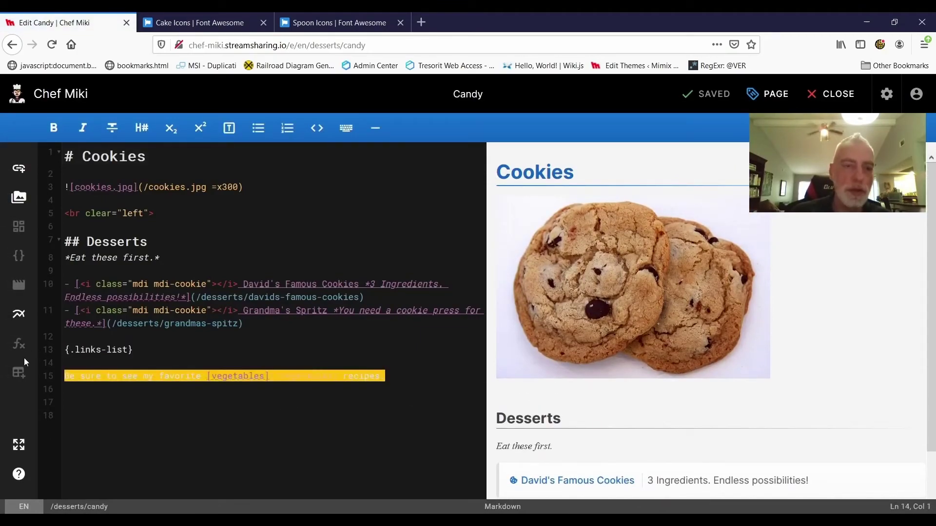
key(Delete)
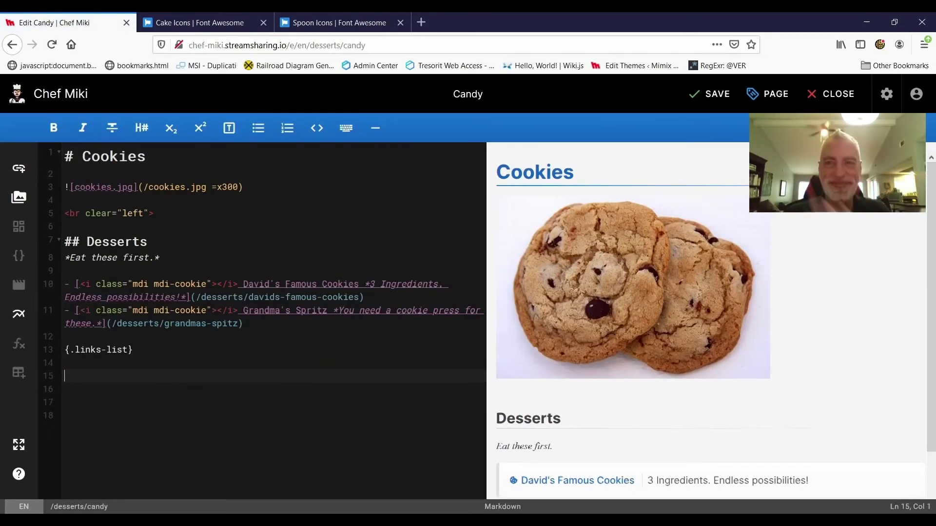
click(709, 95)
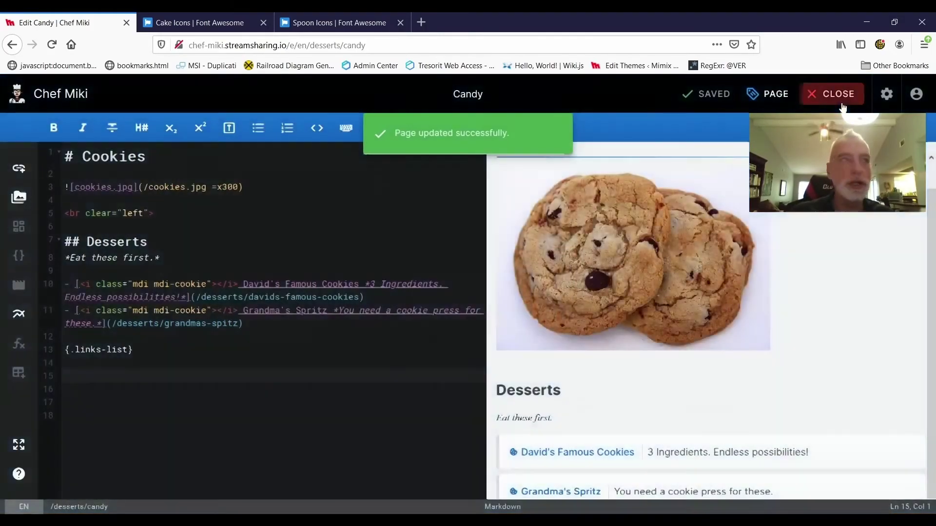
click(837, 95)
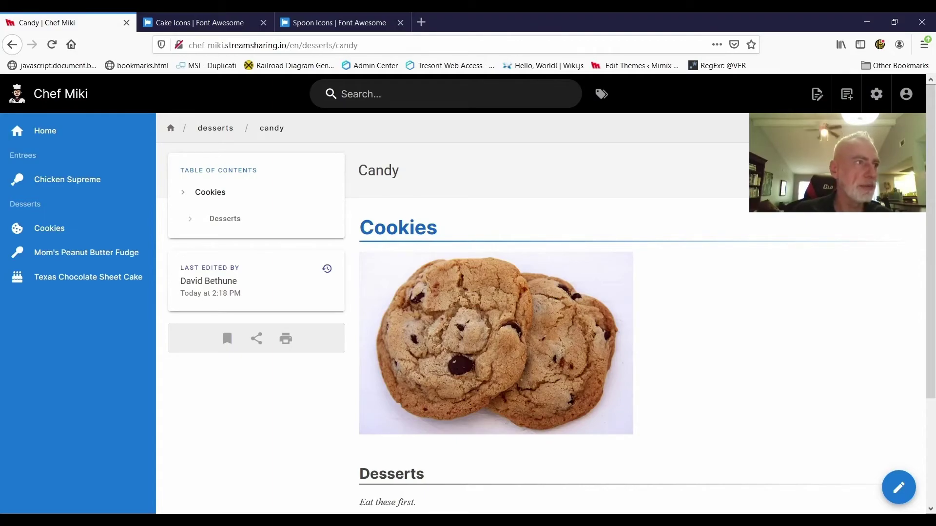
Open the Cookies page for editing and copy the HTML code of the solid cookie icon from Font Awesome.
key(alt+Left)
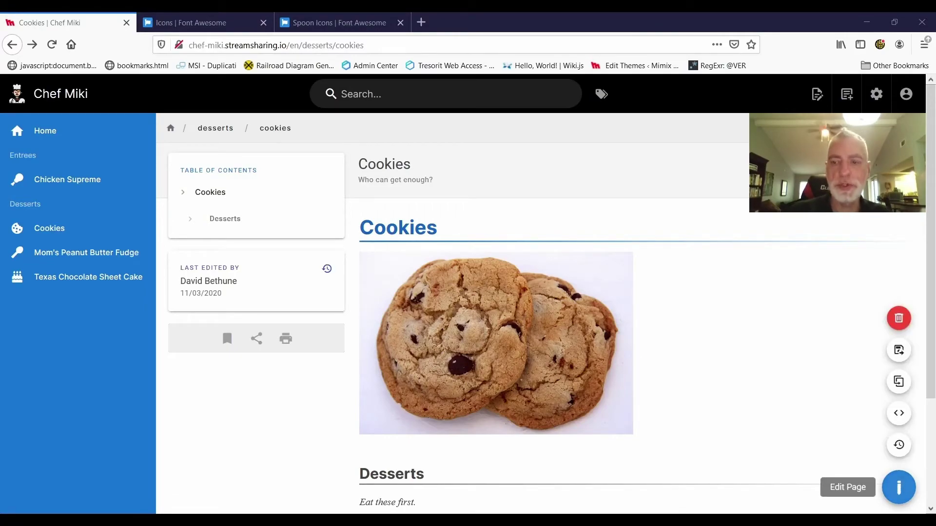
click(898, 487)
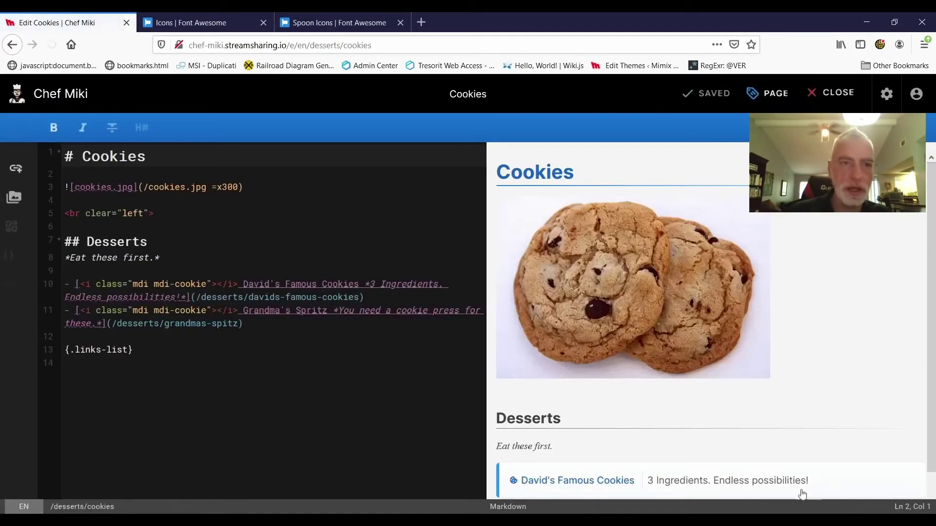
click(92, 167)
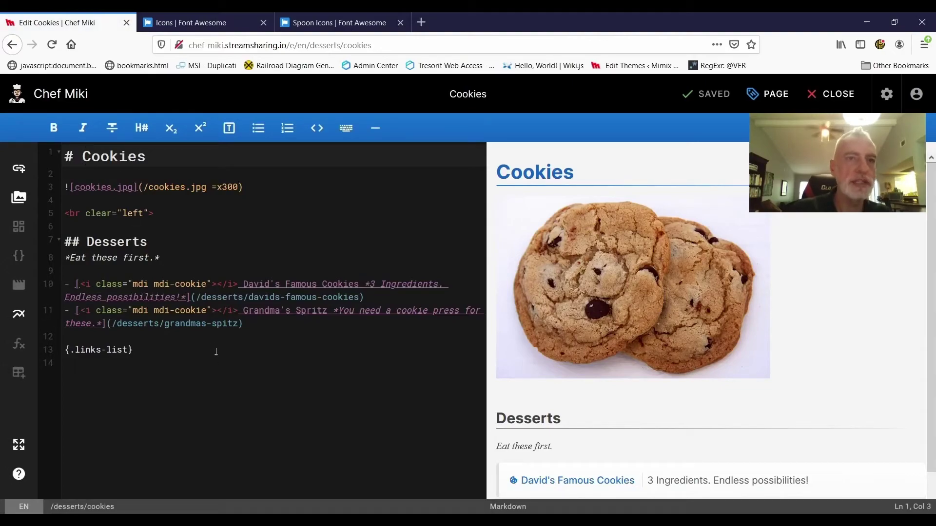
click(214, 23)
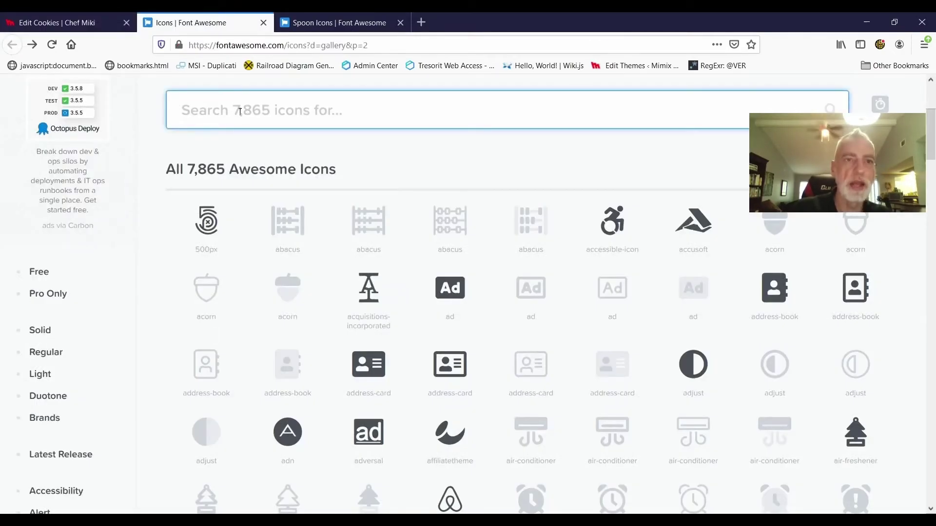
text(cookie)
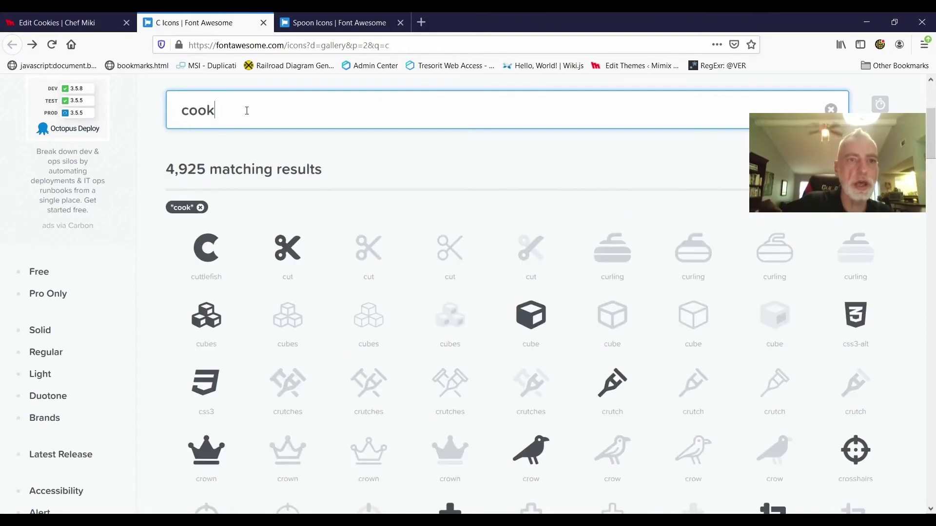
click(203, 252)
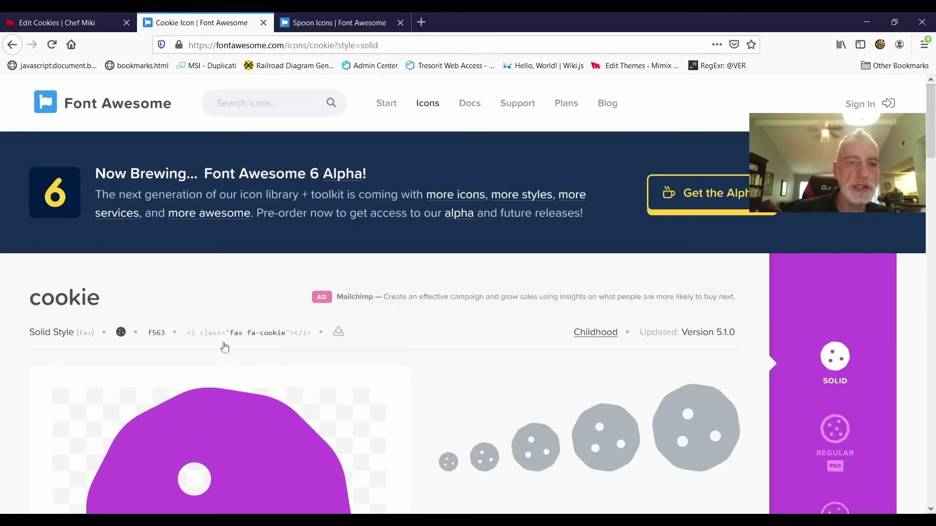
scroll(244, 382, down, 4)
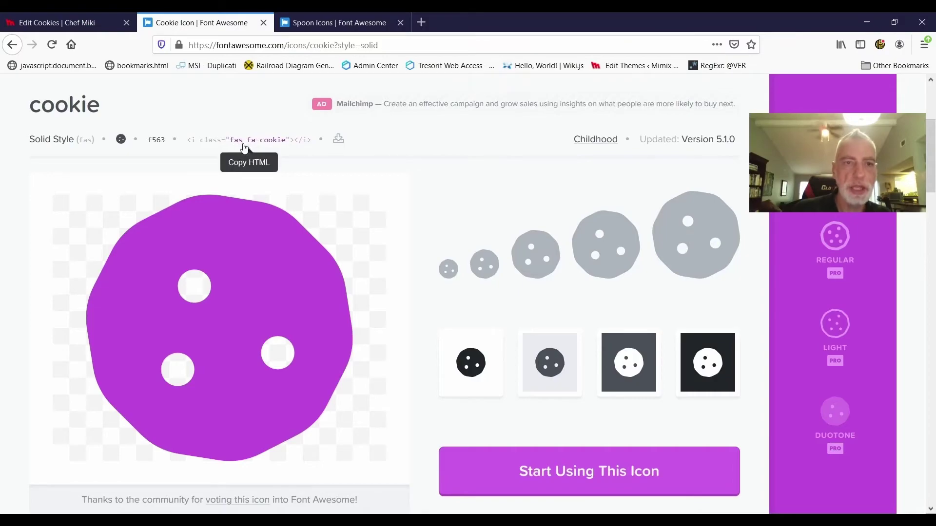
Insert <i class="fas fa-cookie"></i> before the Cookies heading text on the wiki page and save the page.
click(93, 19)
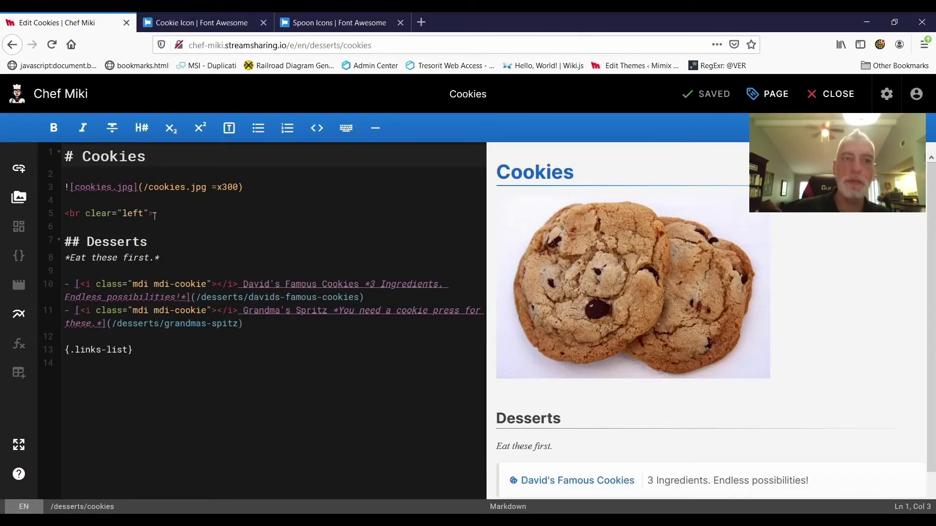
text(<i class="fas fa-cookie"></i>)
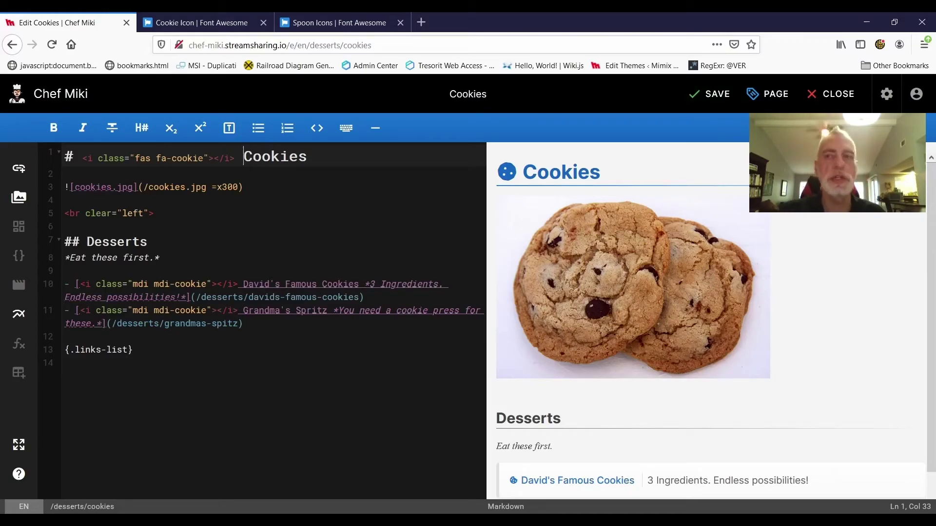
click(713, 94)
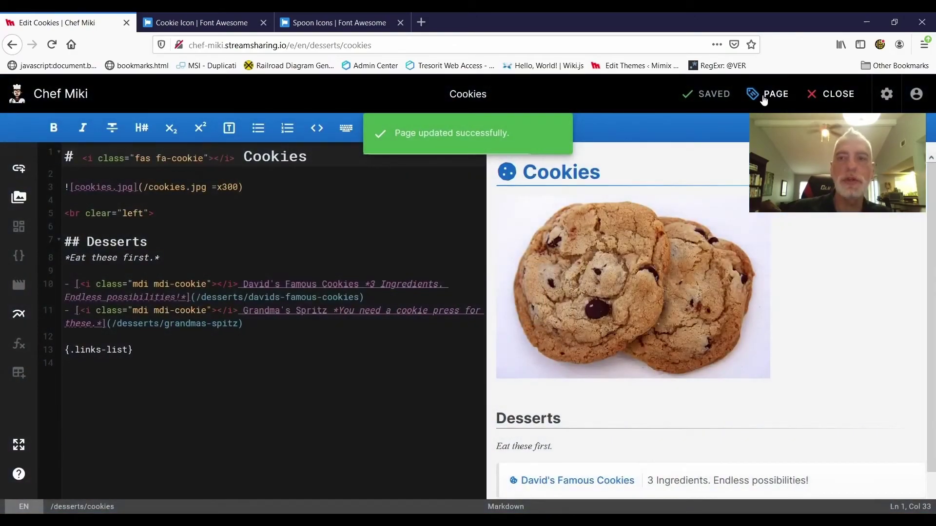
Schedule the Cookies page to be published from 2021-03-08 to 2021-03-12, and clear both dates again.
click(767, 95)
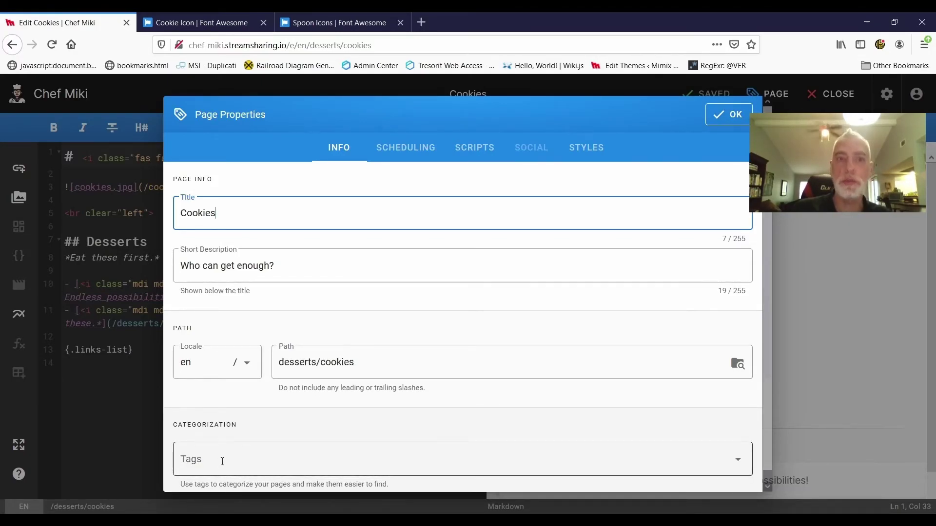
click(399, 156)
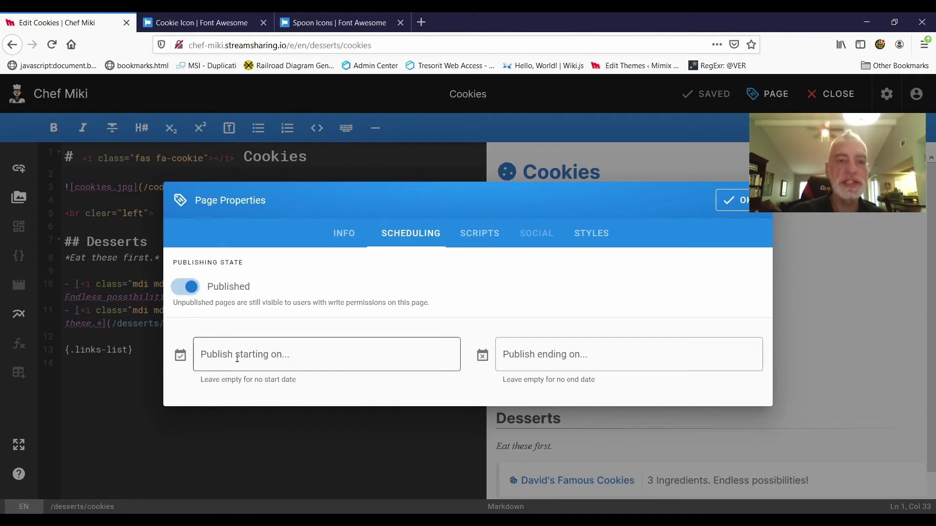
click(222, 354)
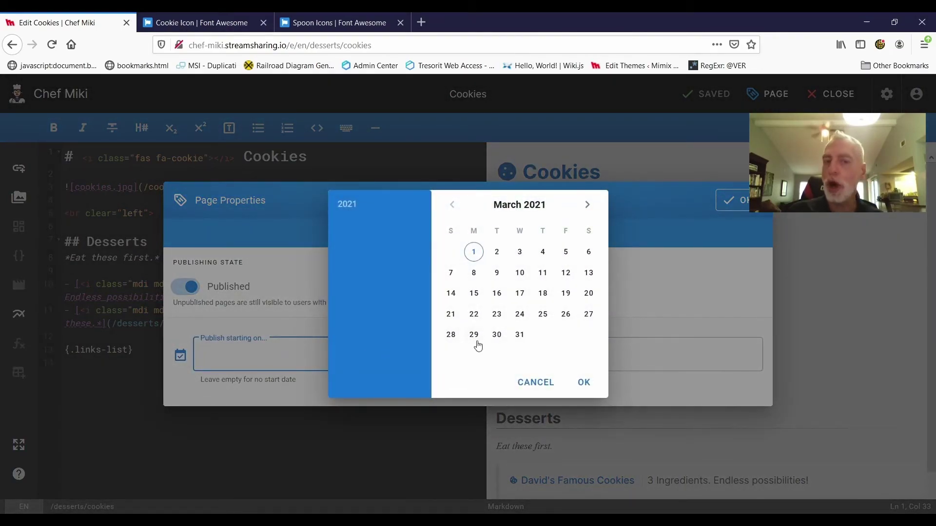
click(474, 273)
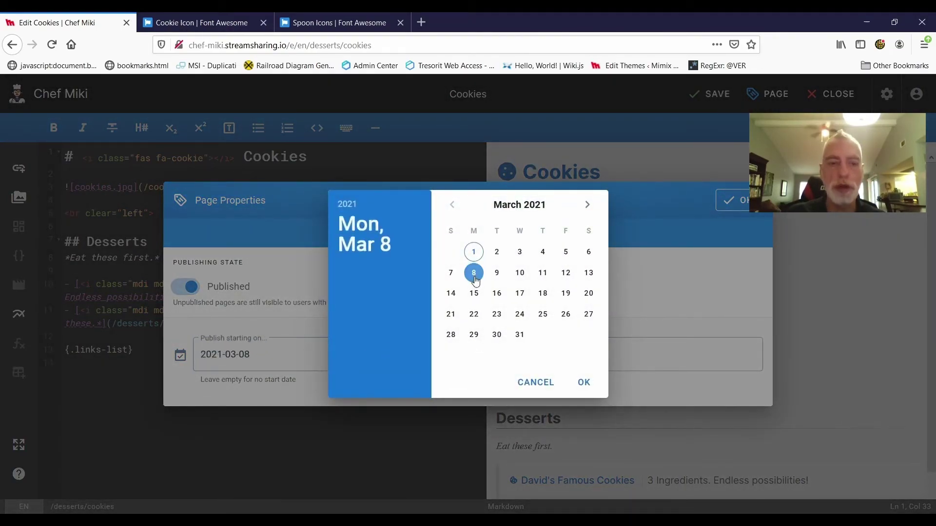
click(583, 382)
click(582, 356)
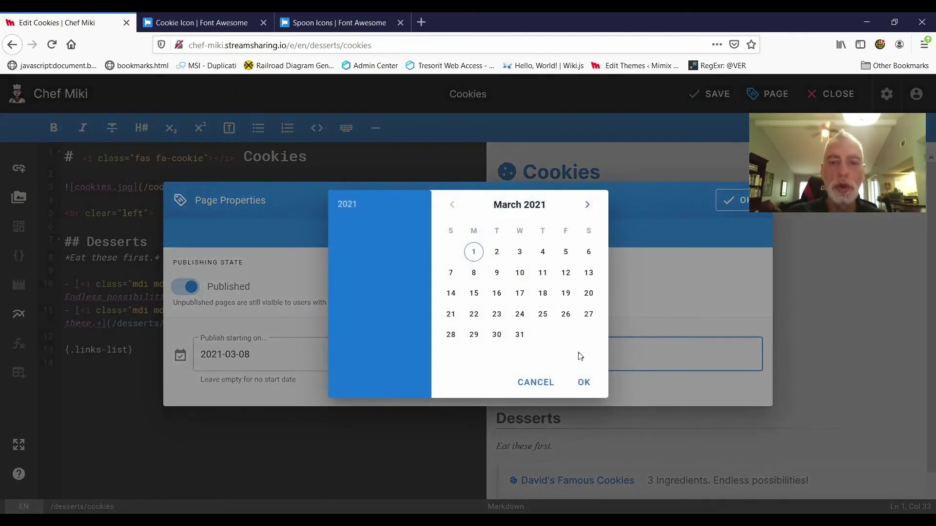
click(566, 277)
click(584, 382)
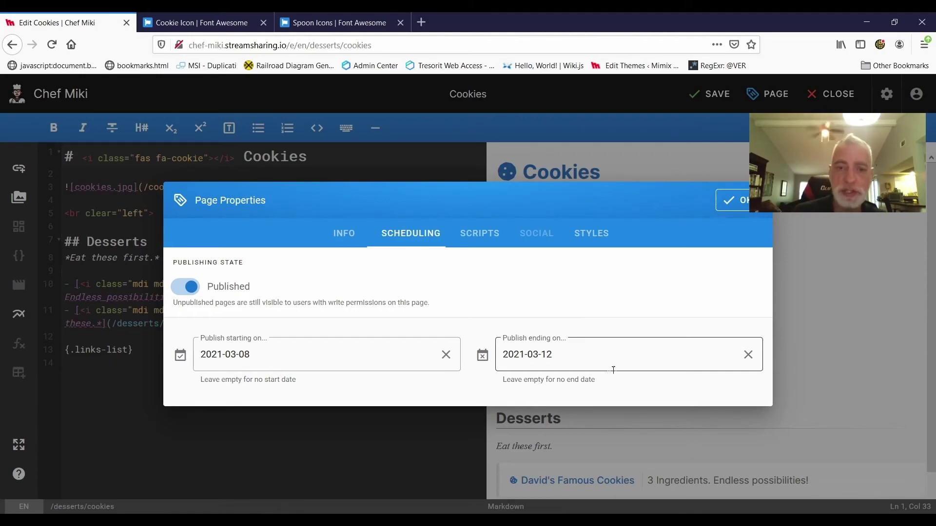
click(445, 354)
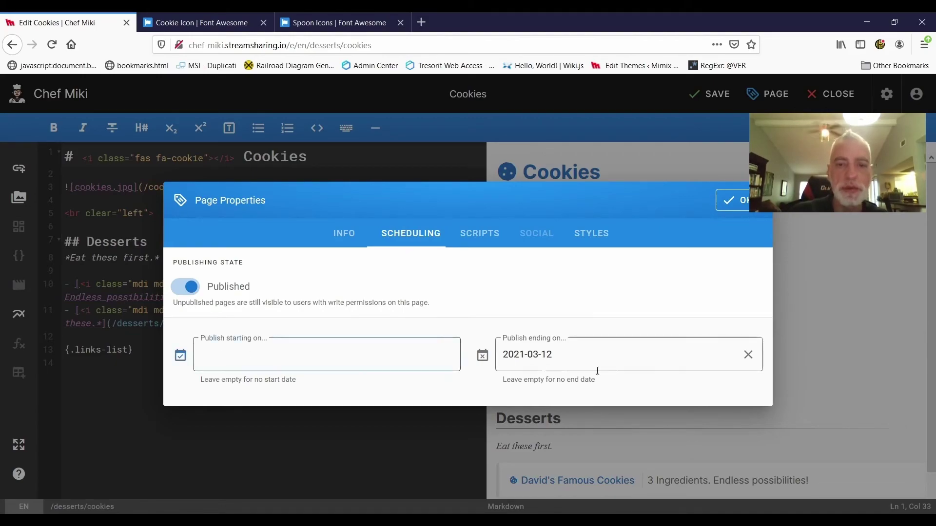
click(752, 363)
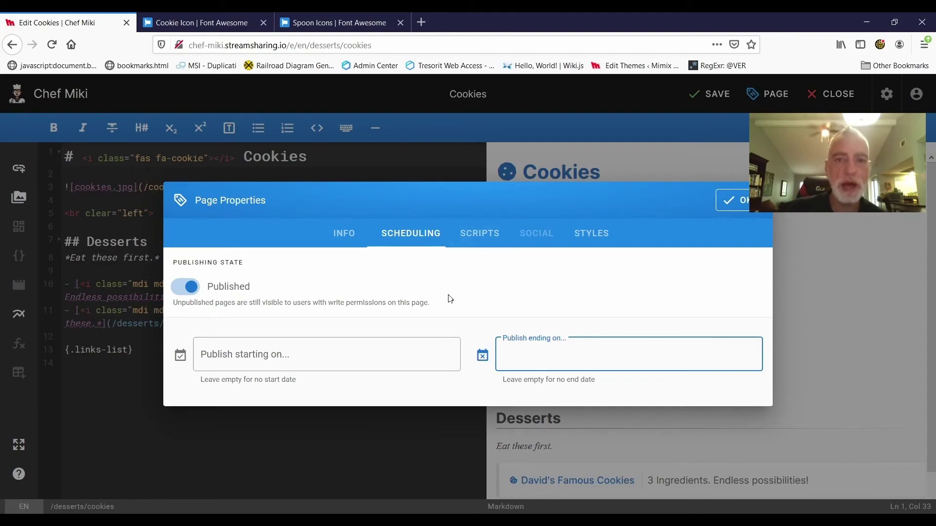
Review the script and style settings in the Cookies page properties and close the properties.
click(479, 234)
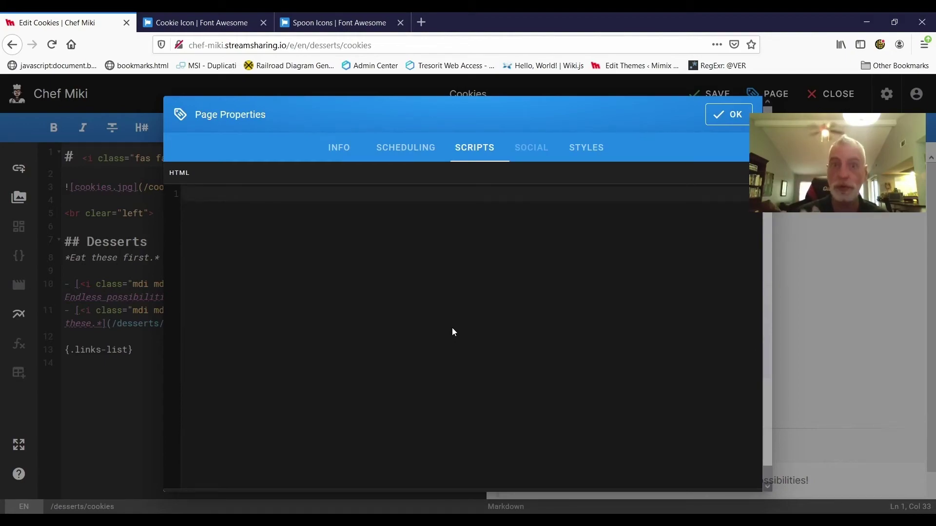
click(589, 154)
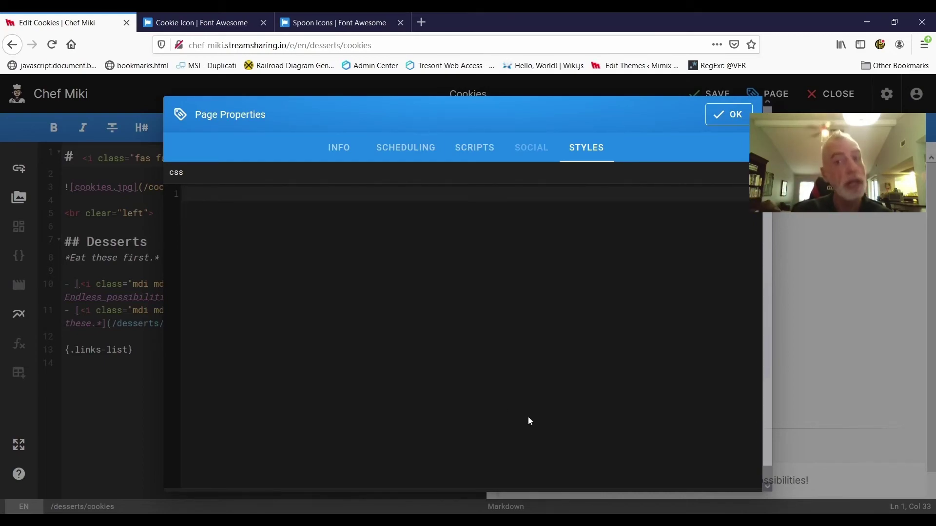
click(736, 117)
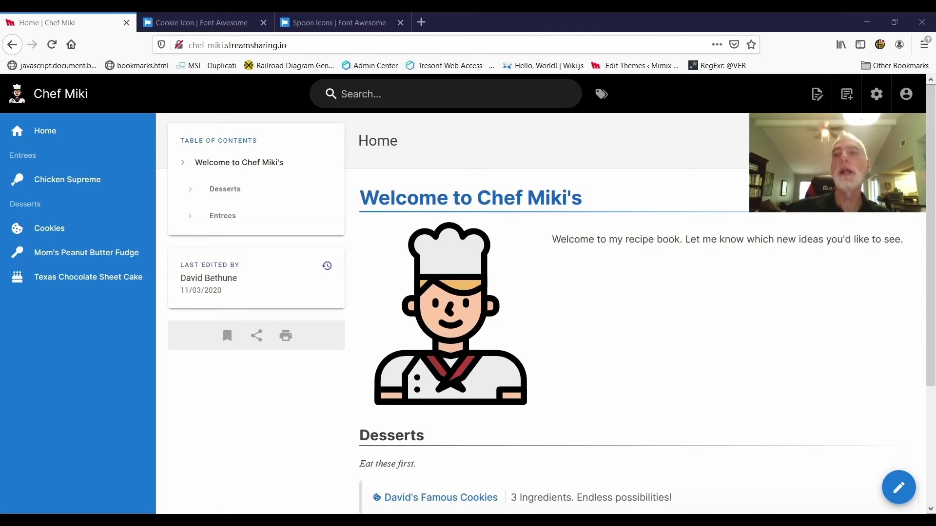
Create a user group named Staff in the wiki's administration area.
click(883, 105)
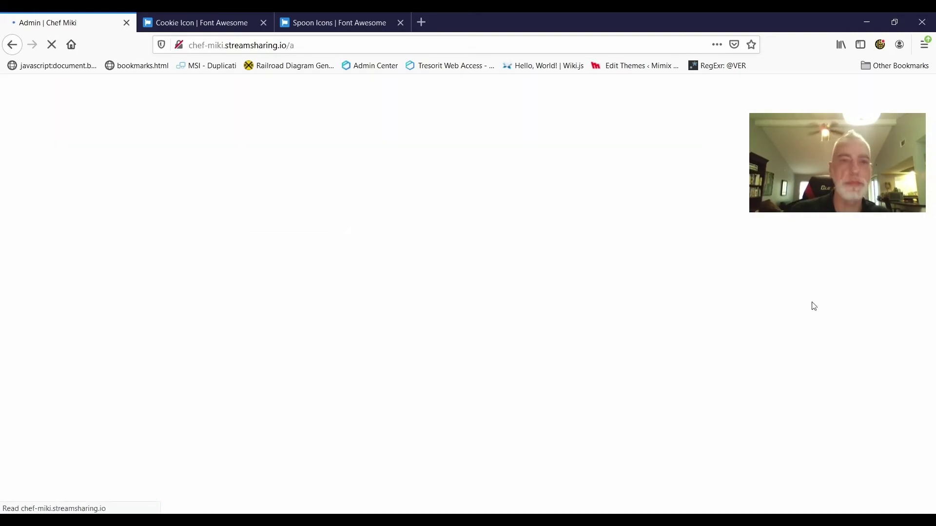
click(71, 383)
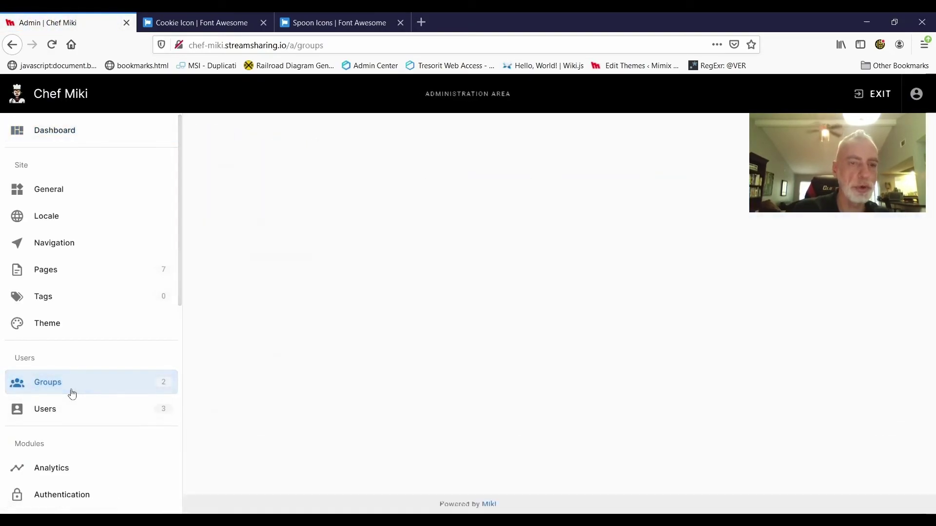
click(886, 145)
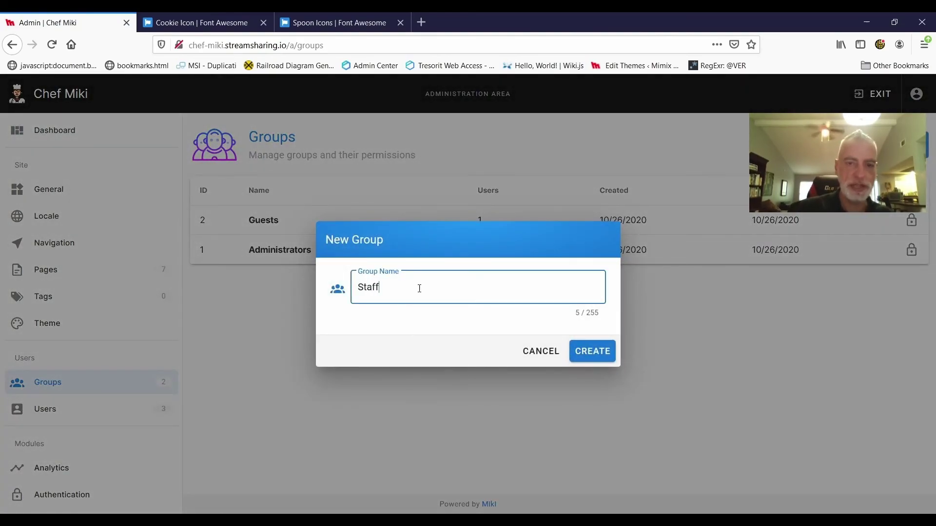
click(577, 353)
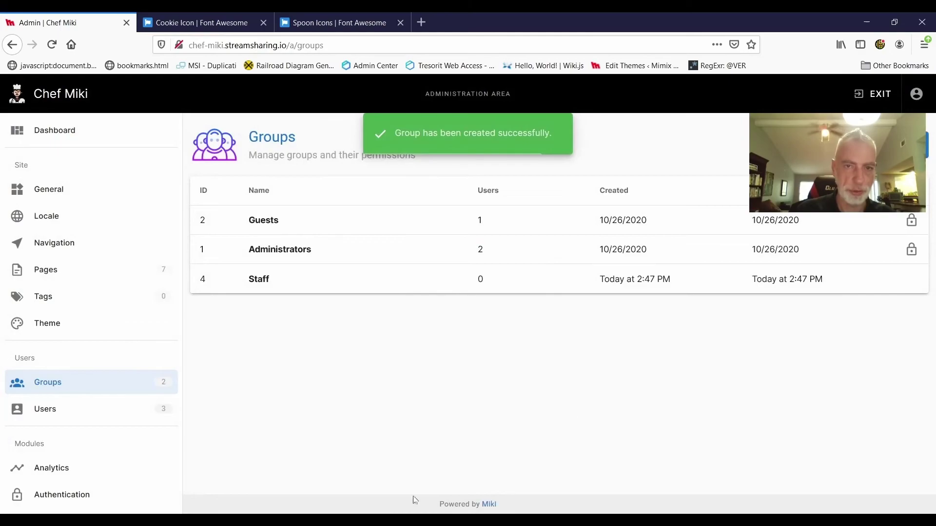
Try out the new user form in the Users administration by choosing the Staff group, and cancel without creating a user.
click(61, 415)
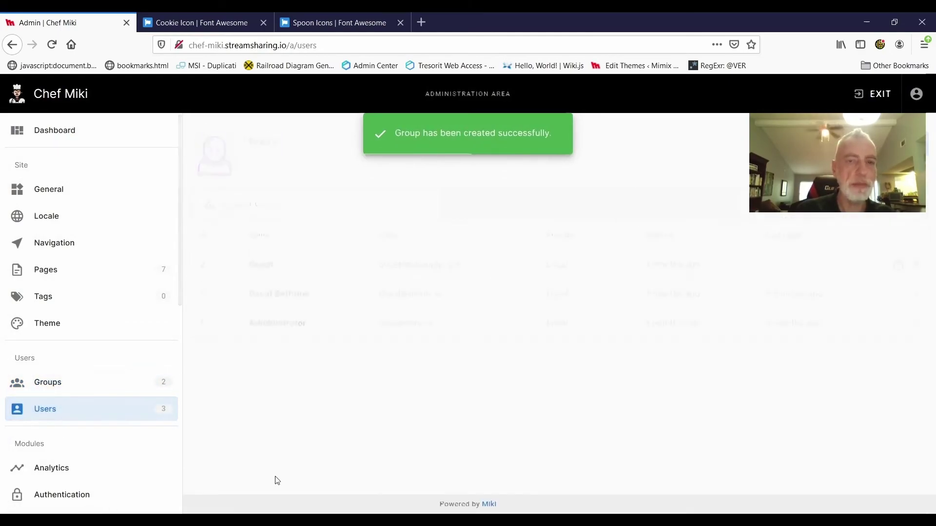
click(760, 198)
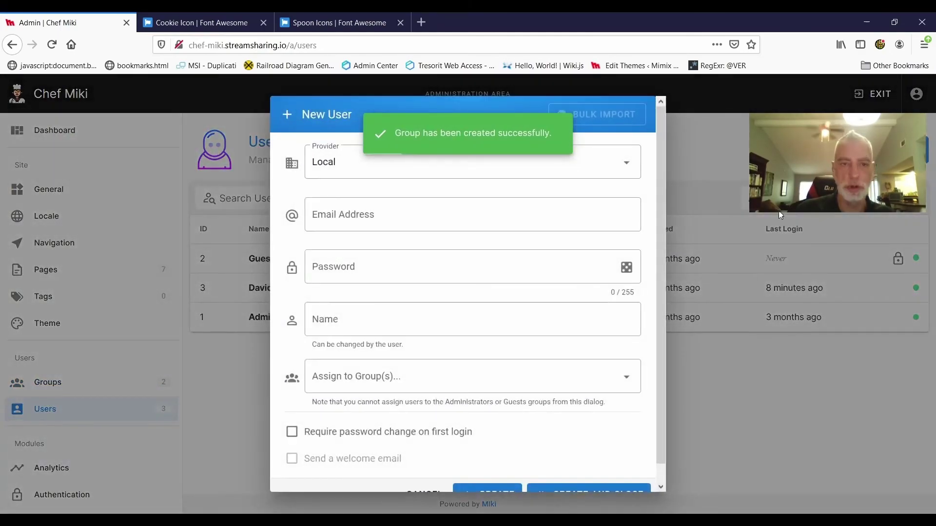
click(372, 215)
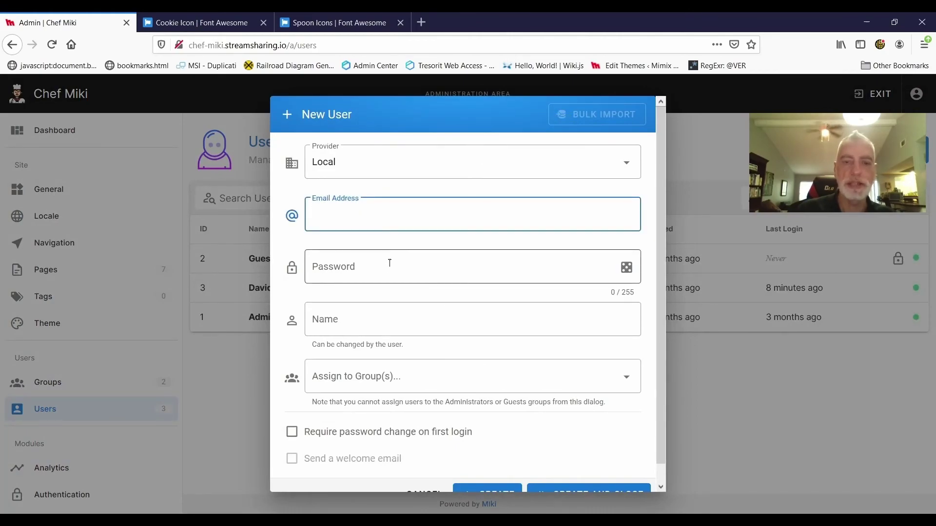
scroll(388, 261, down, 1)
click(628, 363)
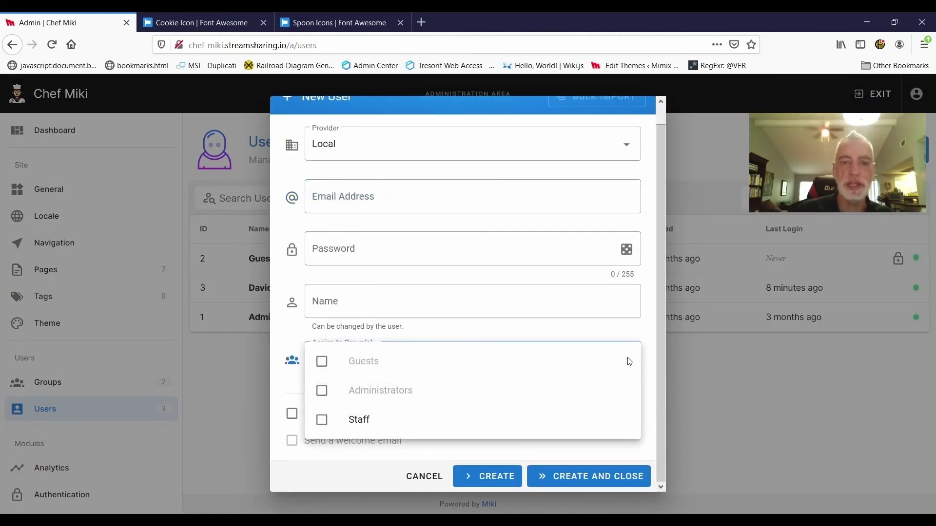
click(322, 420)
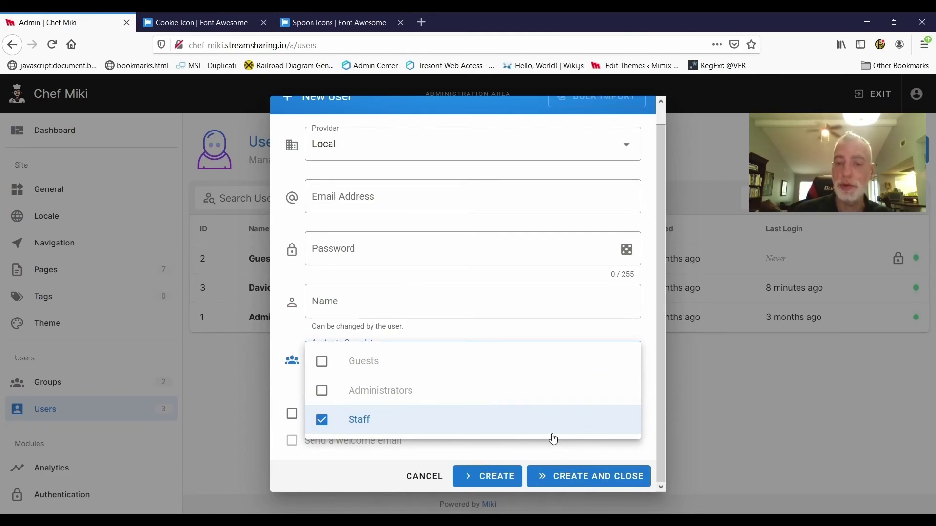
click(421, 477)
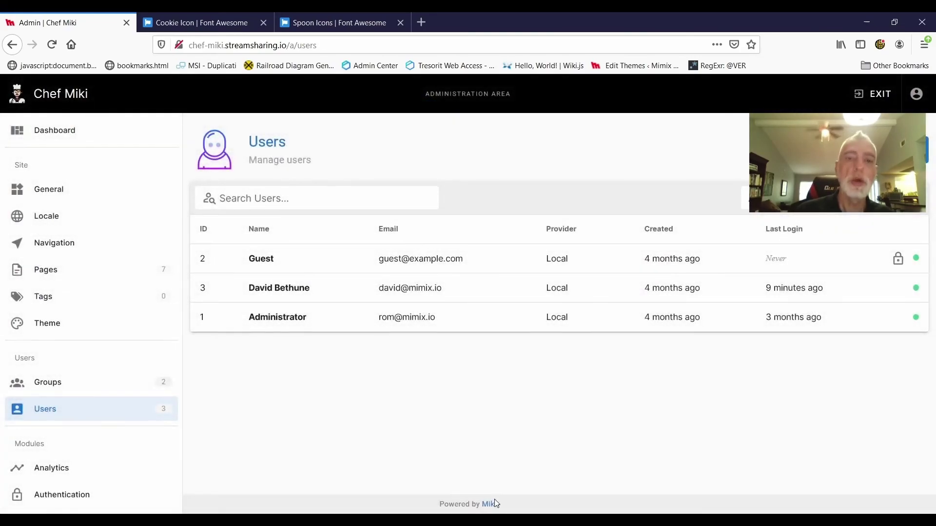
Add a header labelled Staff to the end of the site navigation and make it visible only to the Staff group.
click(88, 249)
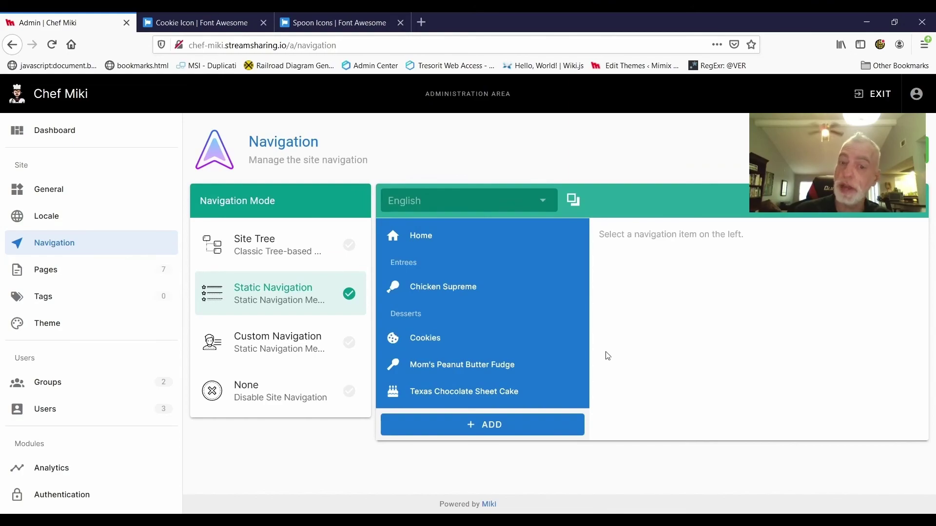
click(498, 437)
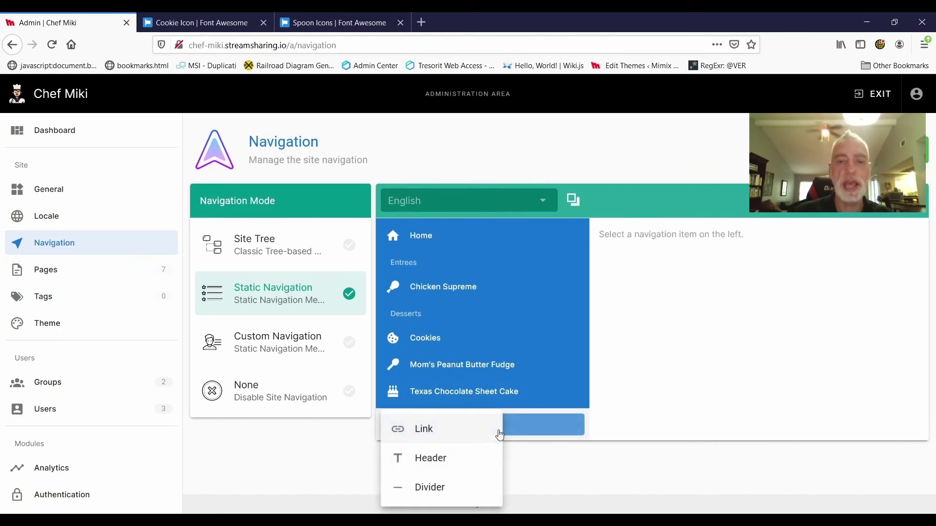
click(442, 462)
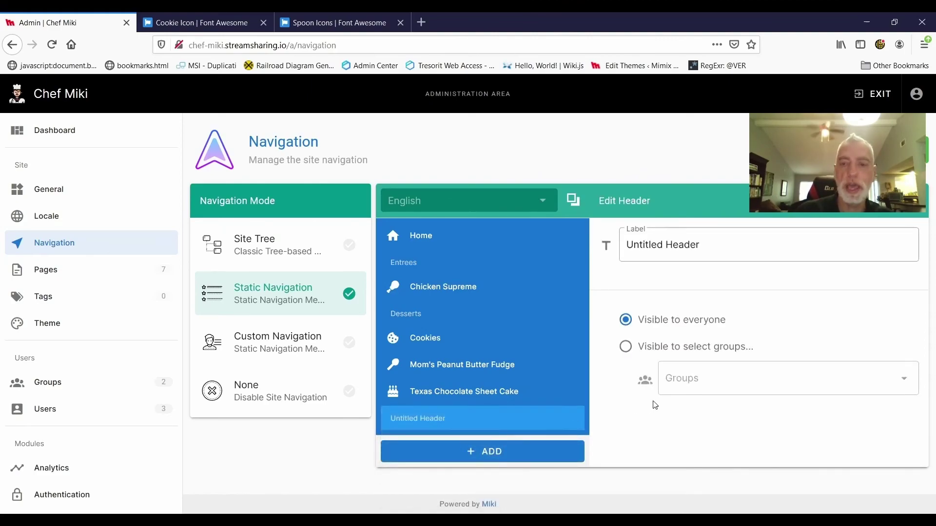
click(750, 247)
key(ctrl+a)
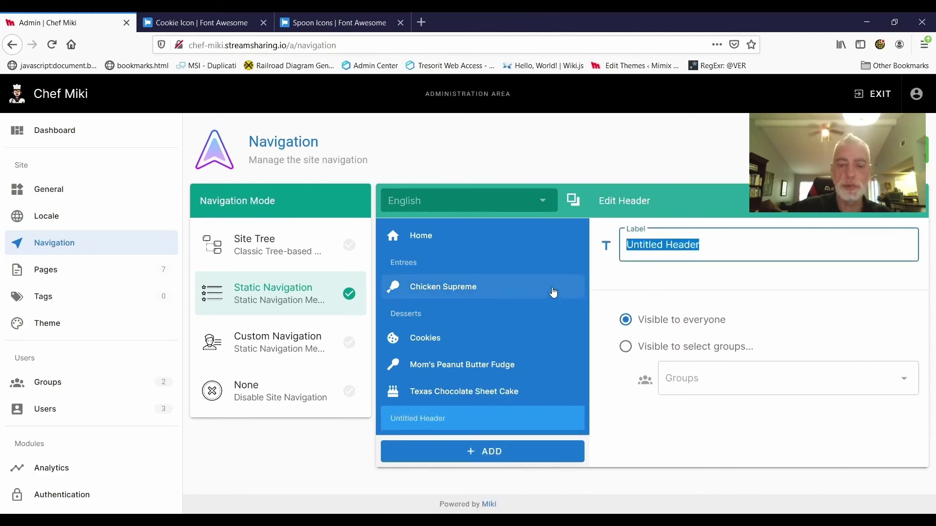
text(Staff)
click(692, 348)
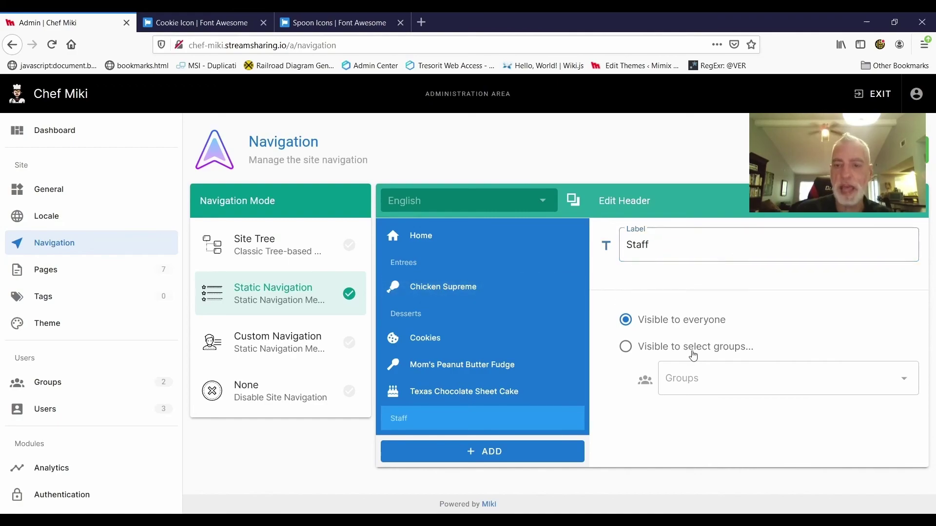
click(708, 379)
click(715, 441)
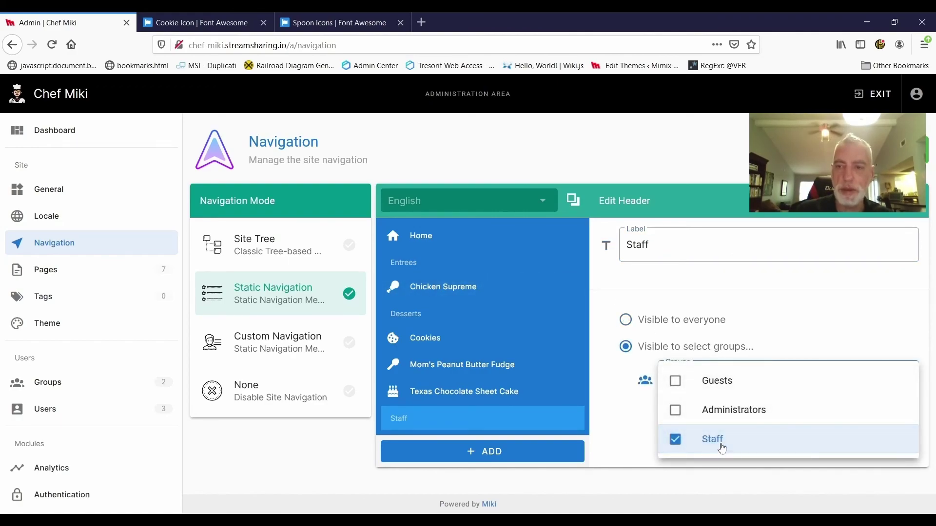
Add a navigation link labelled Vendors under the Staff header and make it visible only to the Staff group.
click(491, 451)
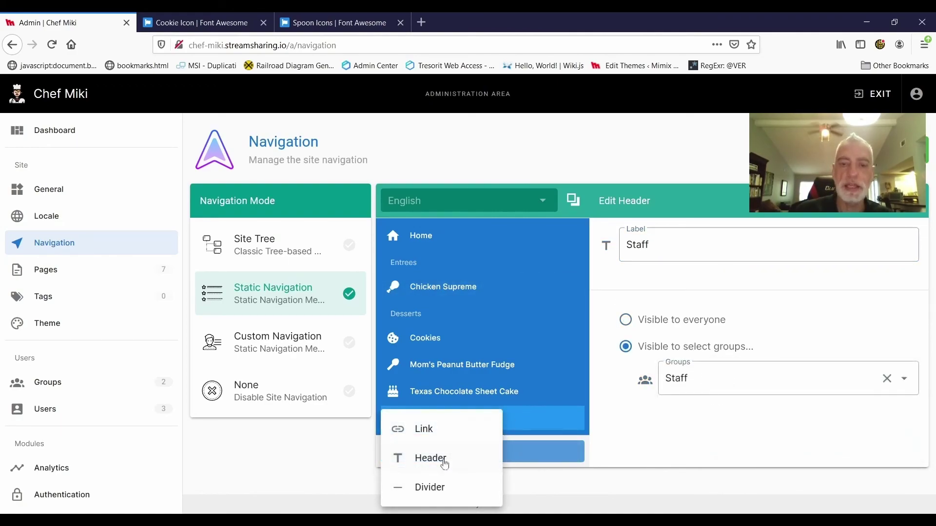
click(428, 430)
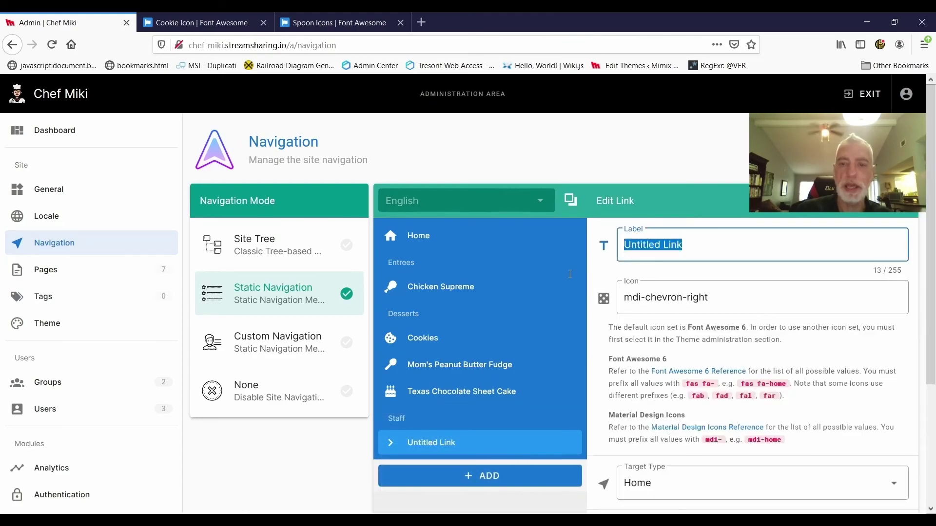
text(Vendors)
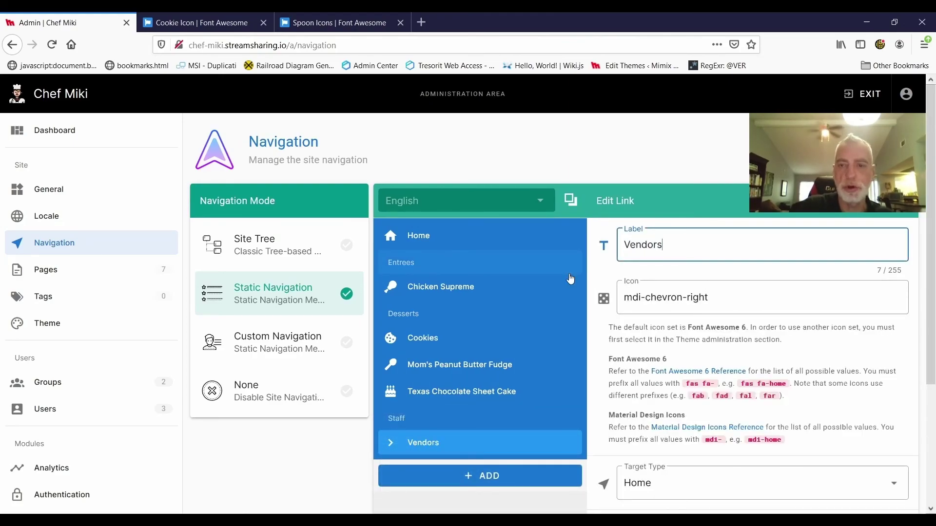
scroll(574, 278, down, 3)
scroll(672, 403, down, 1)
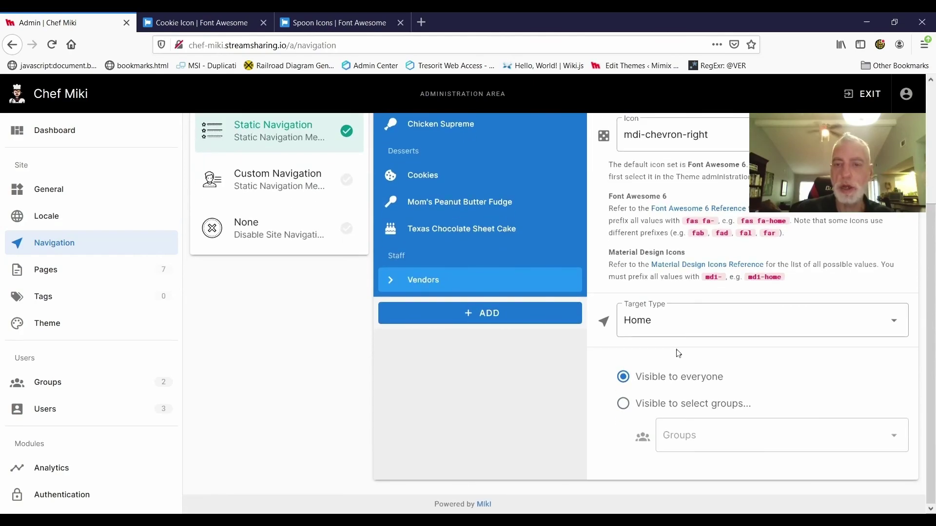
click(697, 407)
click(700, 439)
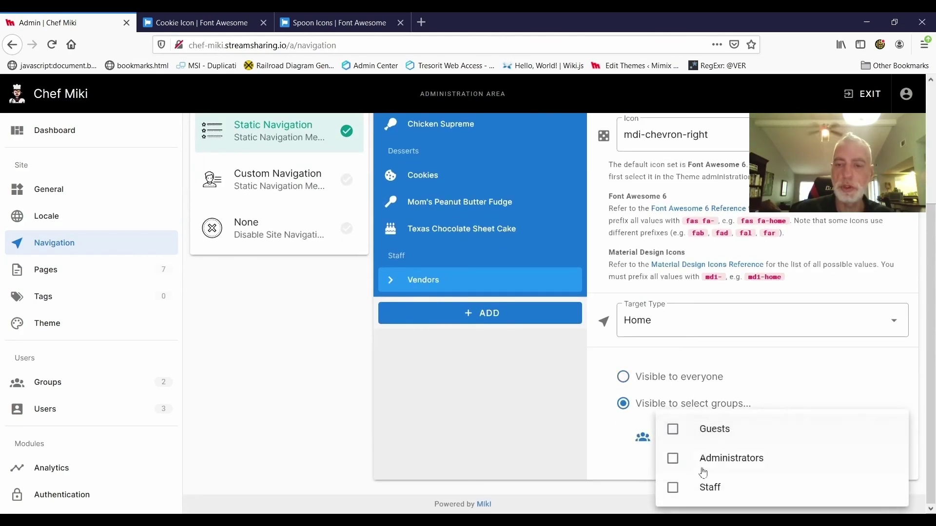
click(705, 489)
Save the navigation changes, leave the administration area and reload the wiki home page.
scroll(929, 244, up, 4)
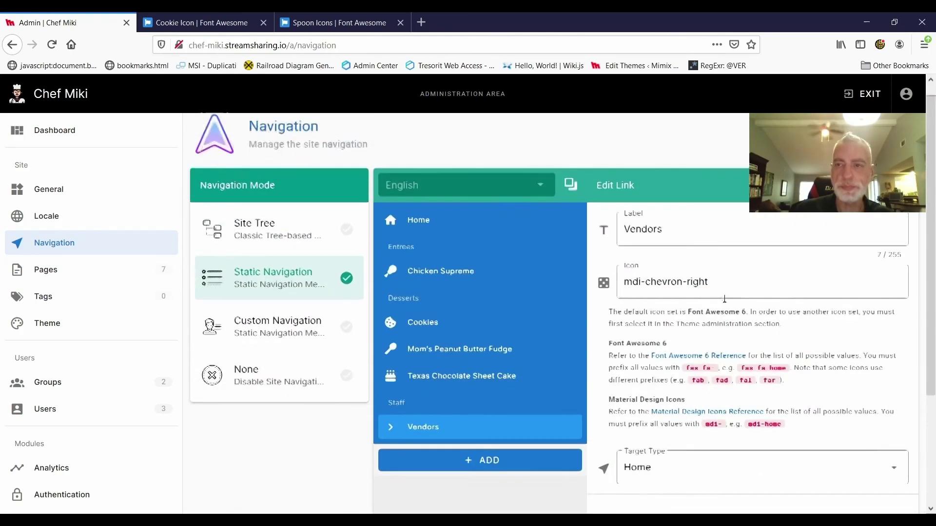
click(882, 147)
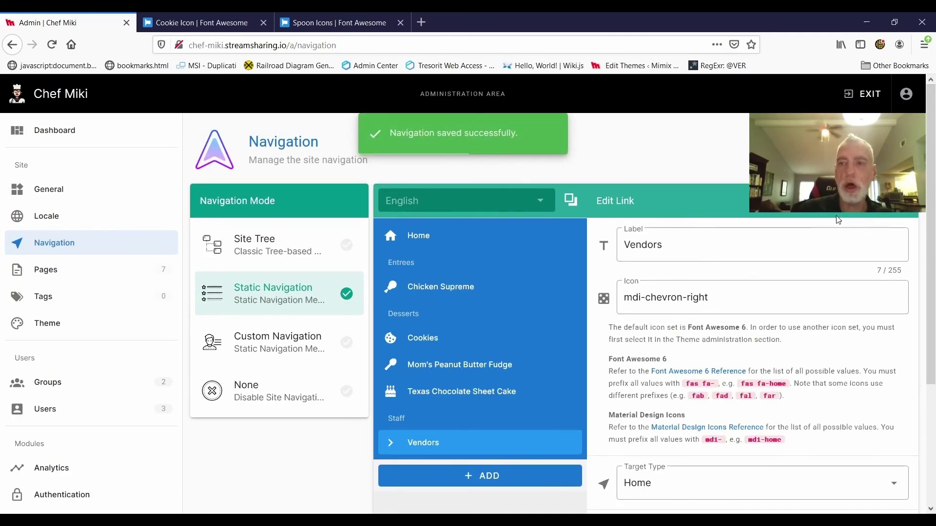
click(863, 94)
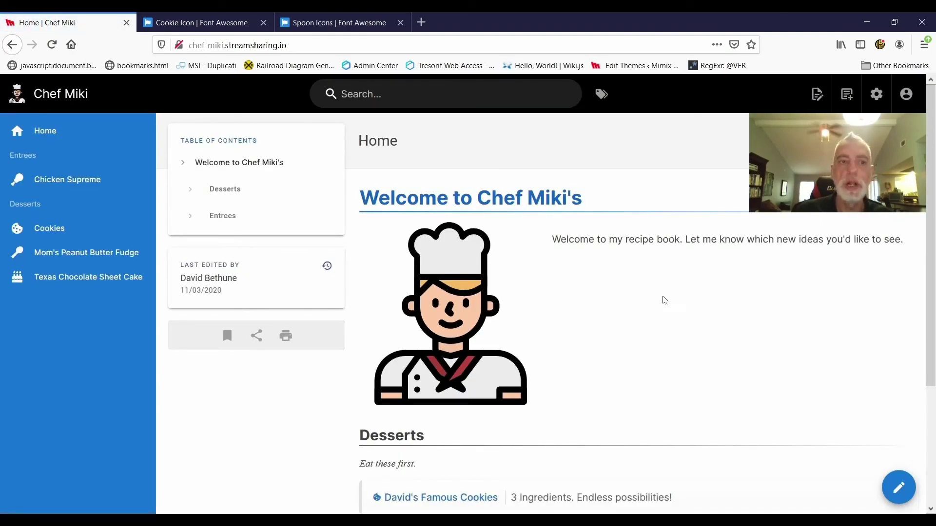
click(52, 44)
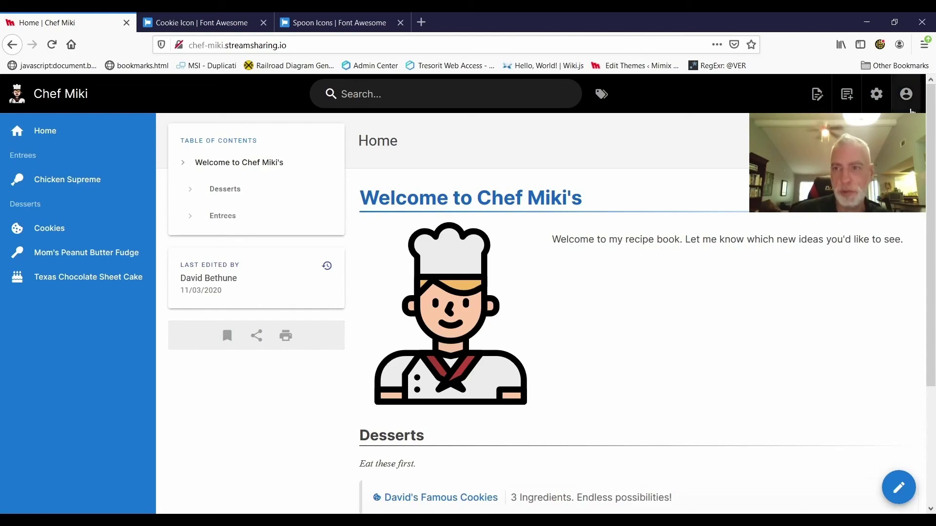
Make the Vendors navigation link visible to the Administrators group as well, save the navigation and return to the wiki.
click(876, 94)
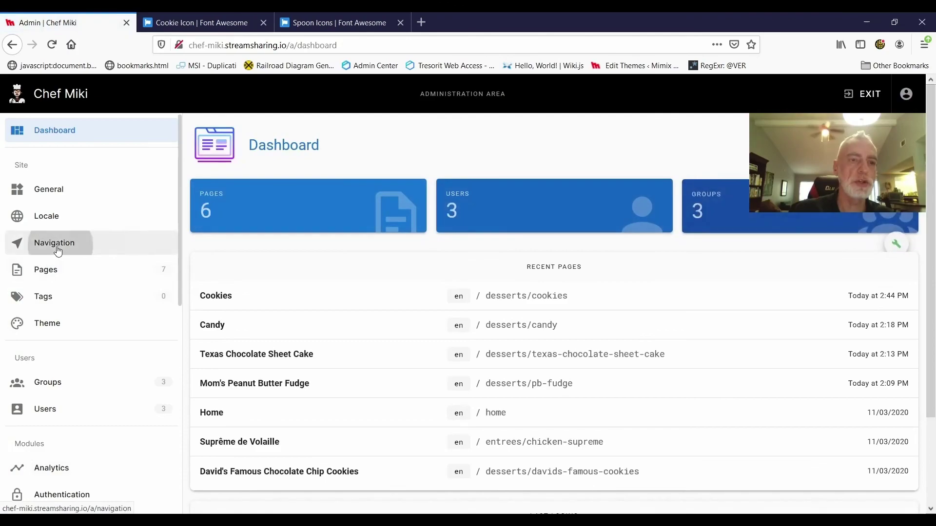
click(57, 245)
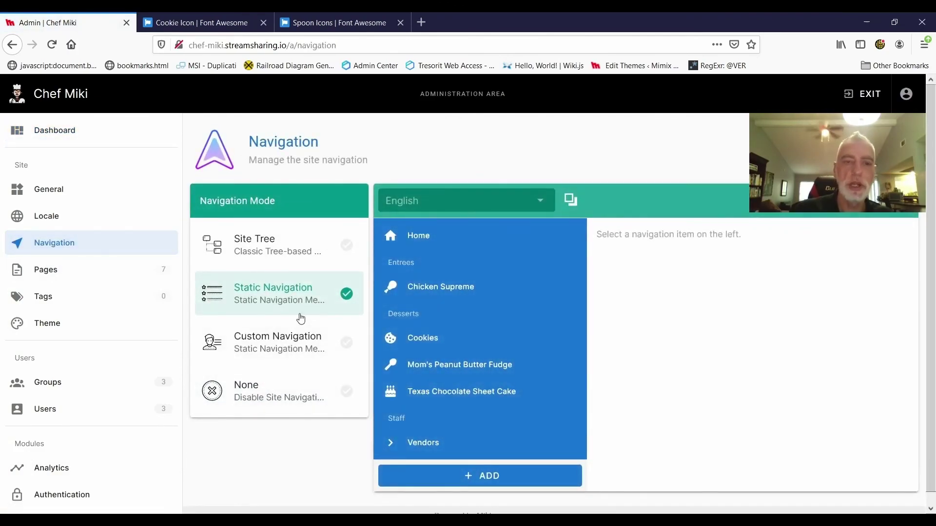
click(454, 442)
scroll(737, 362, down, 3)
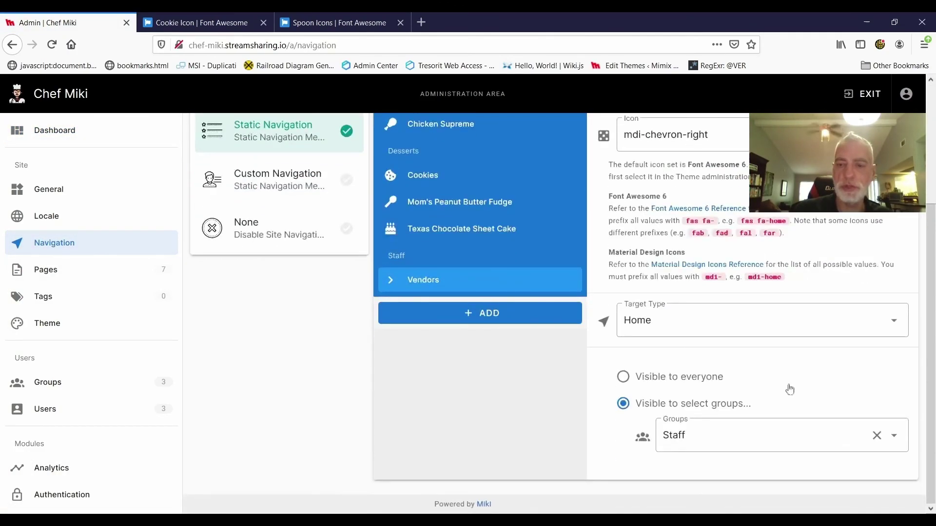
click(742, 438)
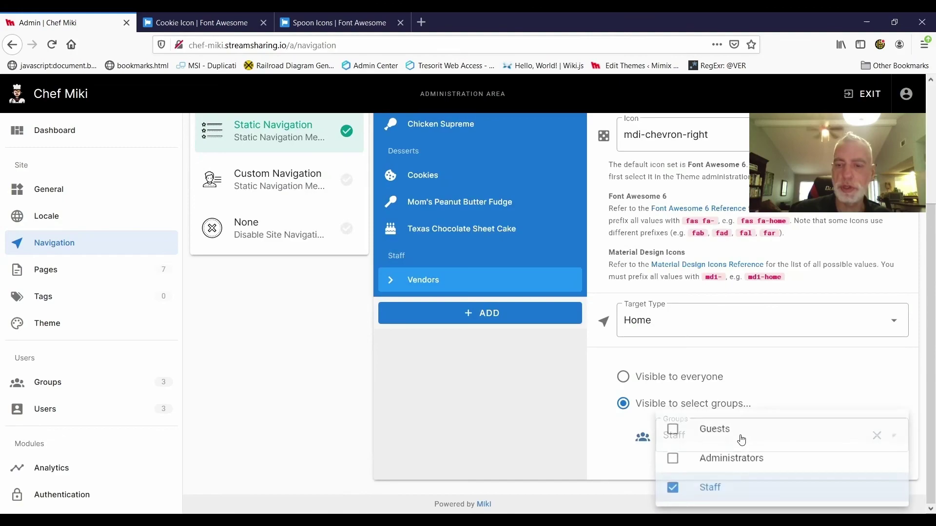
click(673, 462)
scroll(820, 332, up, 3)
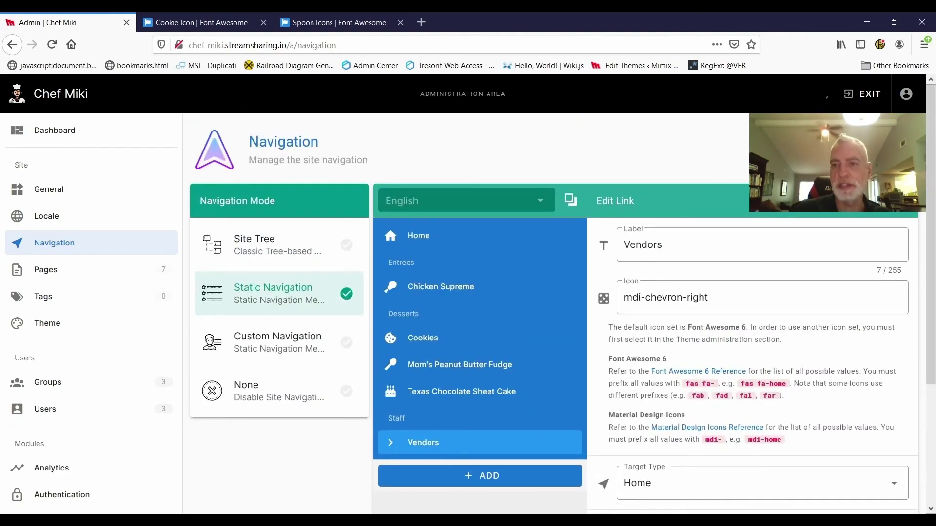
click(884, 146)
click(864, 94)
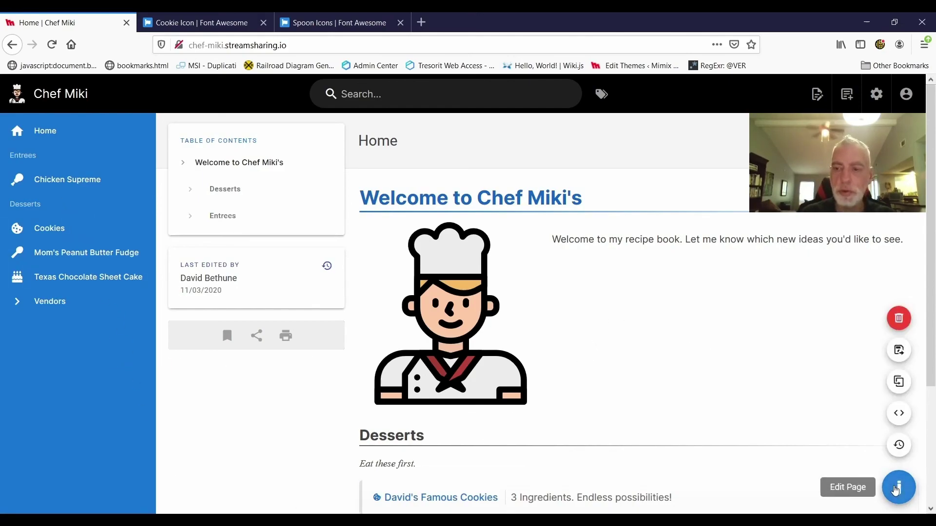
Open the Texas Chocolate Sheet Cake page and reveal its page actions.
click(87, 278)
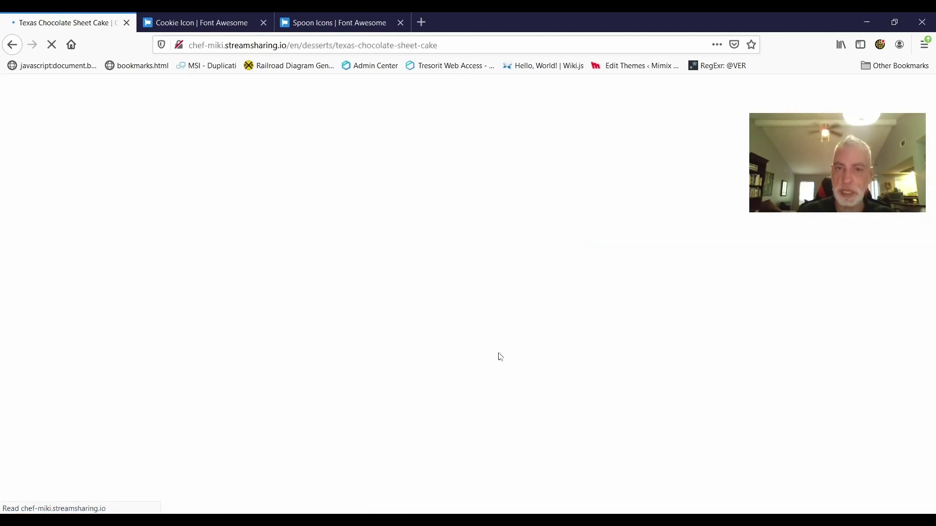
mouse_move(910, 489)
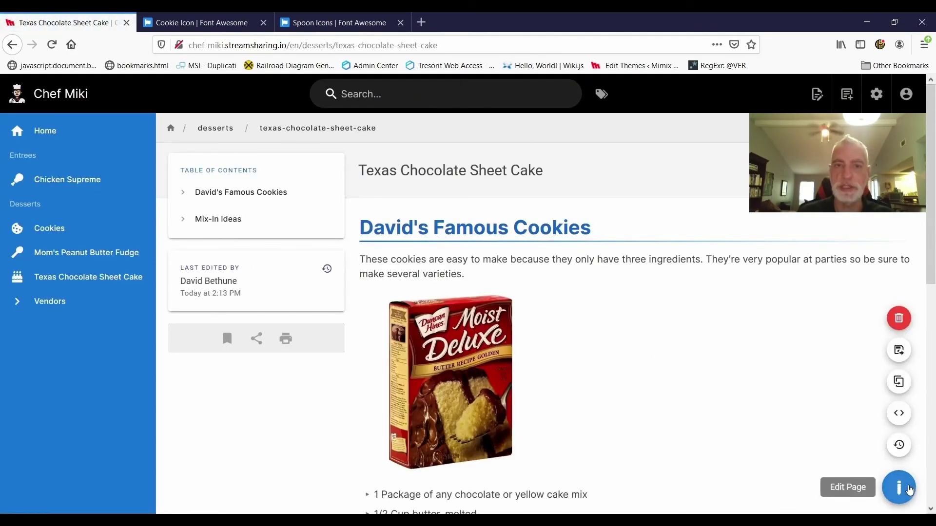